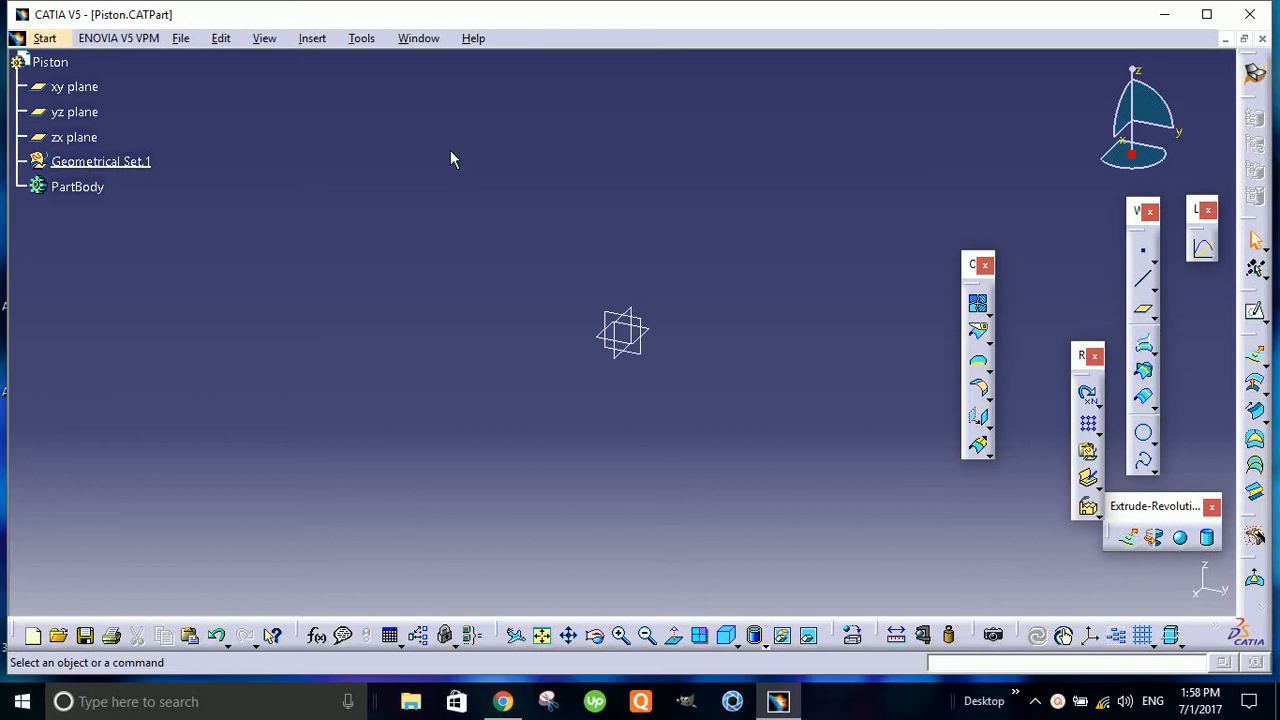
- Maximize the program window and switch the Piston part to the Part Design workbench
left_click(1207, 14)
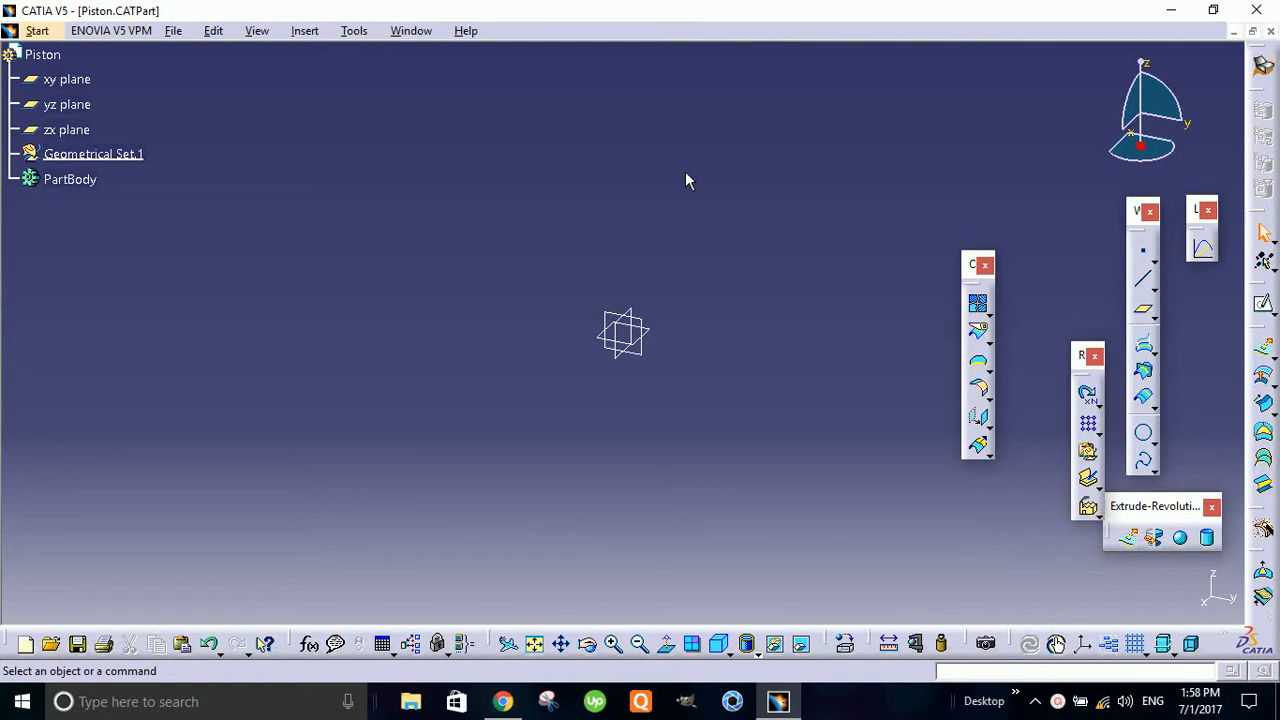
left_click(38, 31)
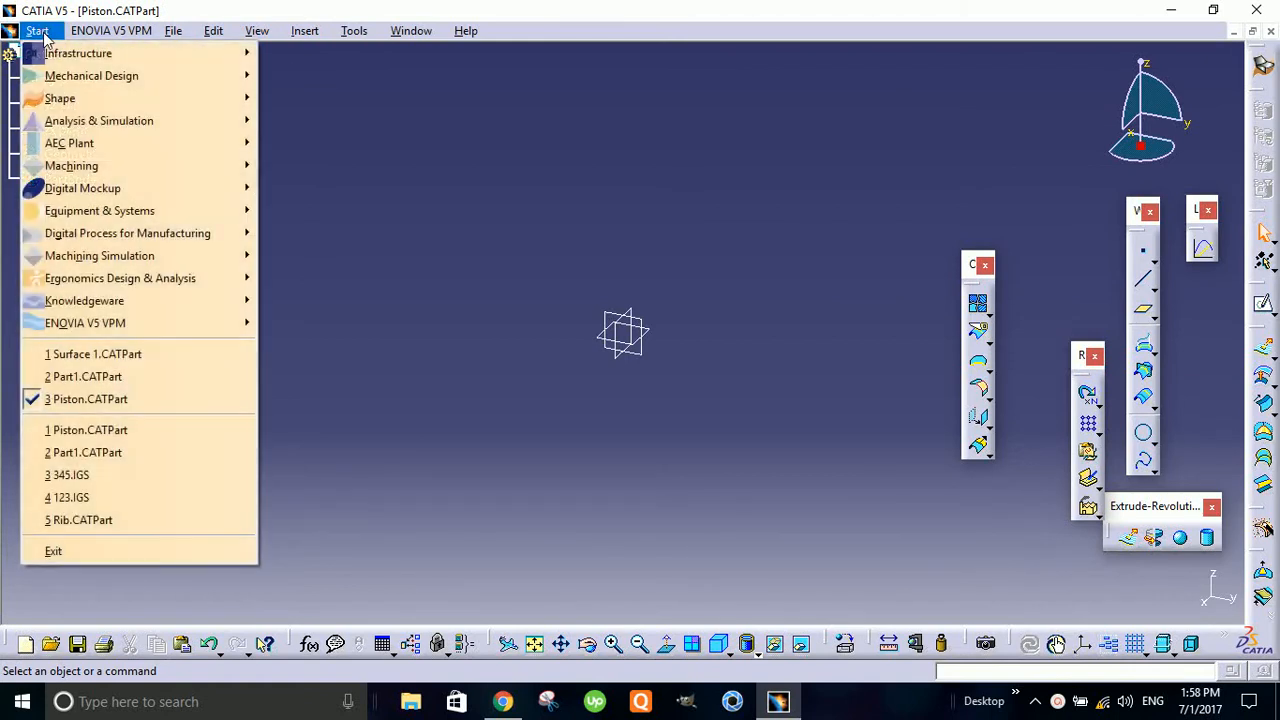
mouse_move(148, 103)
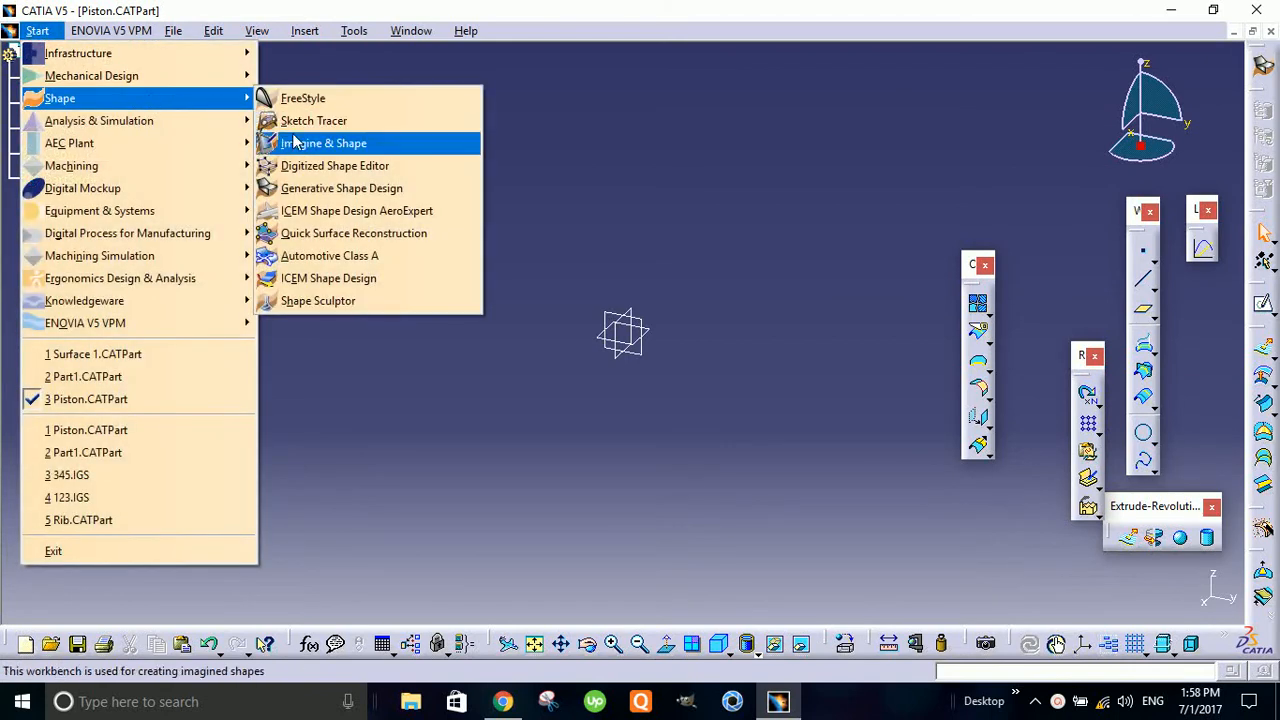
mouse_move(105, 85)
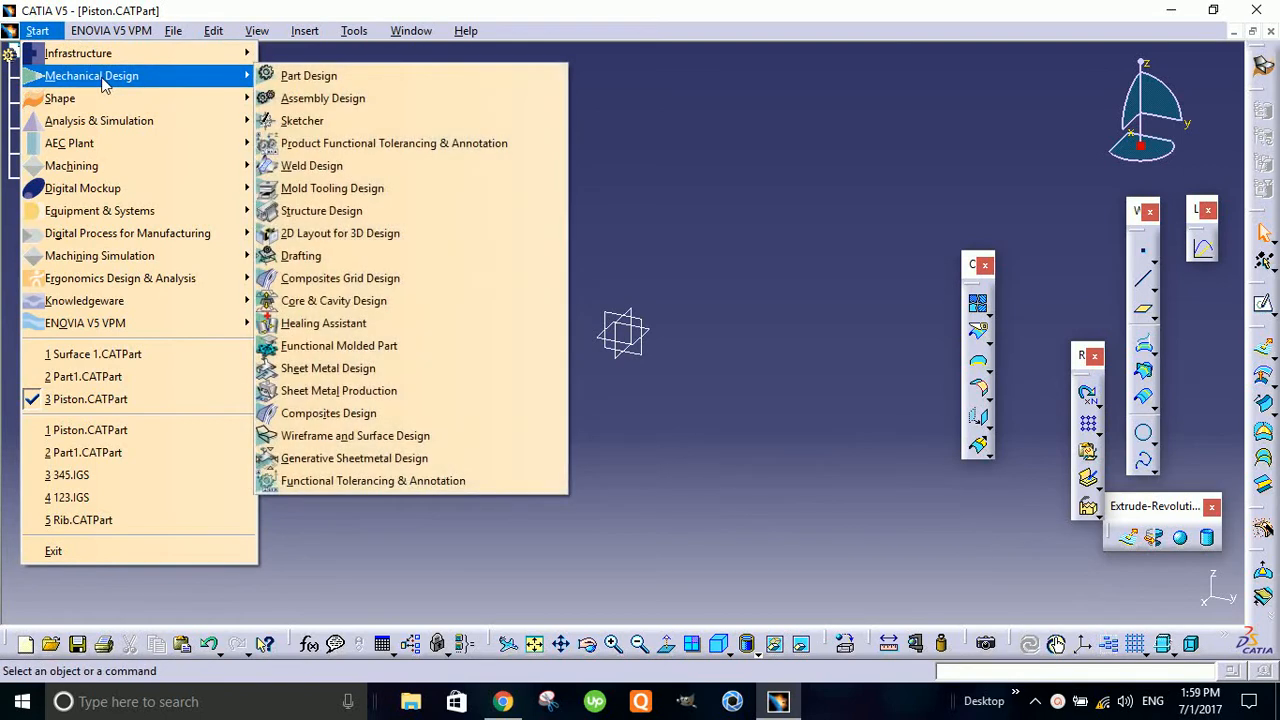
left_click(300, 77)
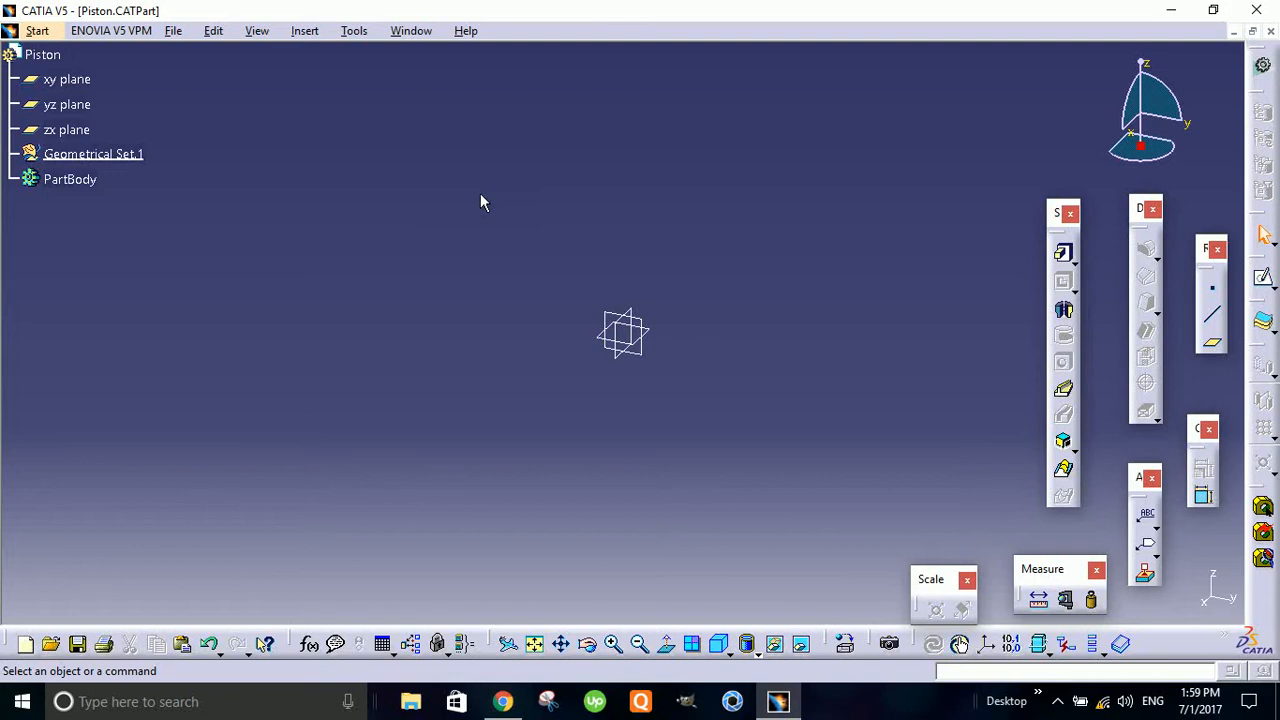
- Insert a Standard axis system, keeping the default origin and axis directions
left_click(311, 33)
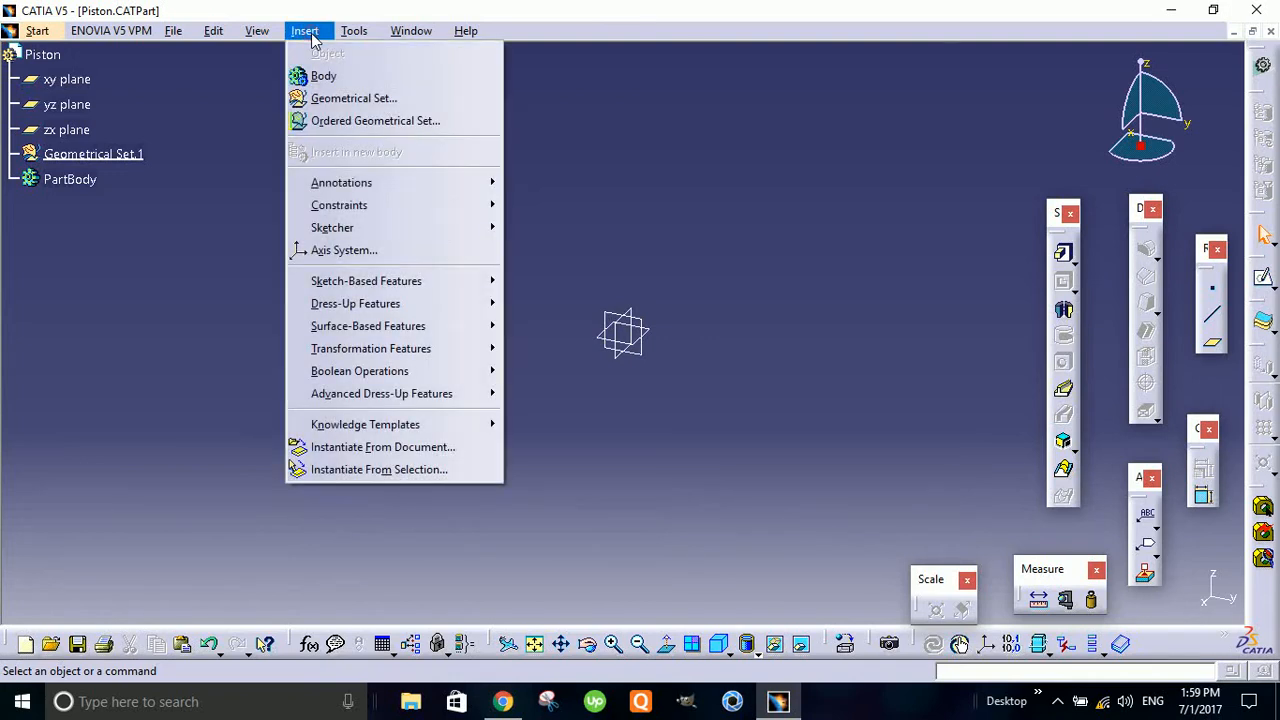
left_click(382, 250)
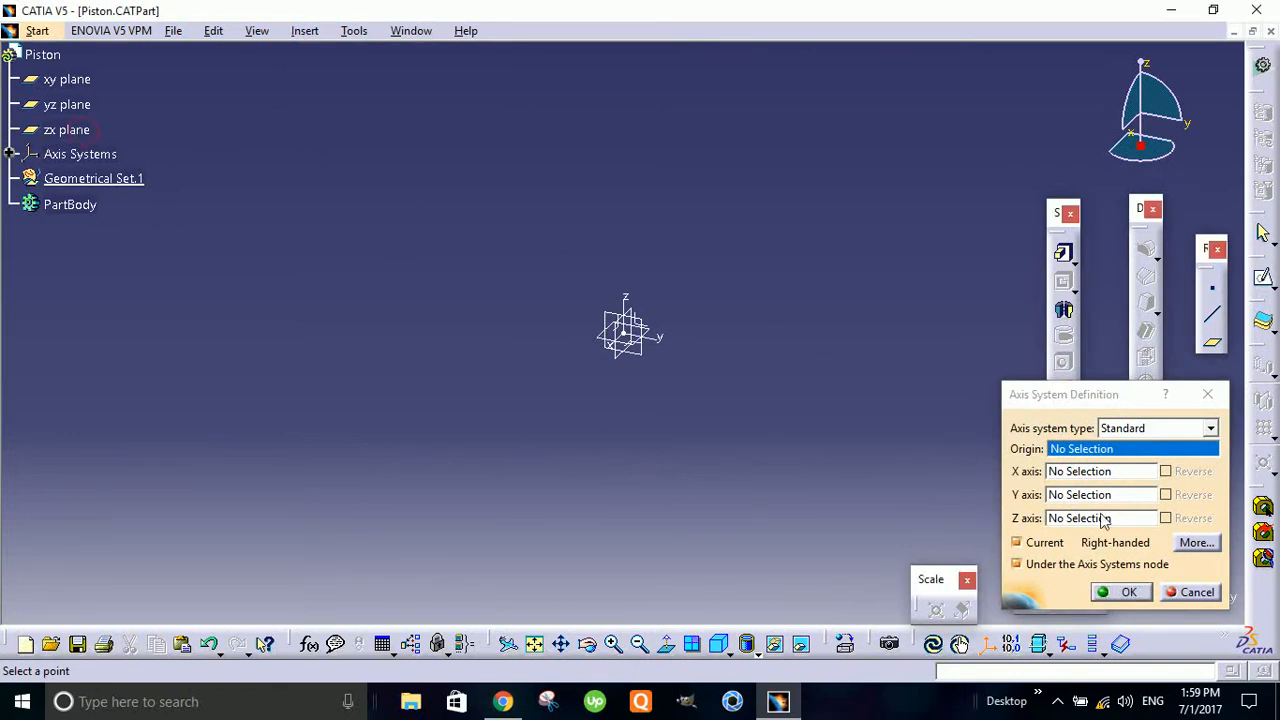
left_click(1128, 592)
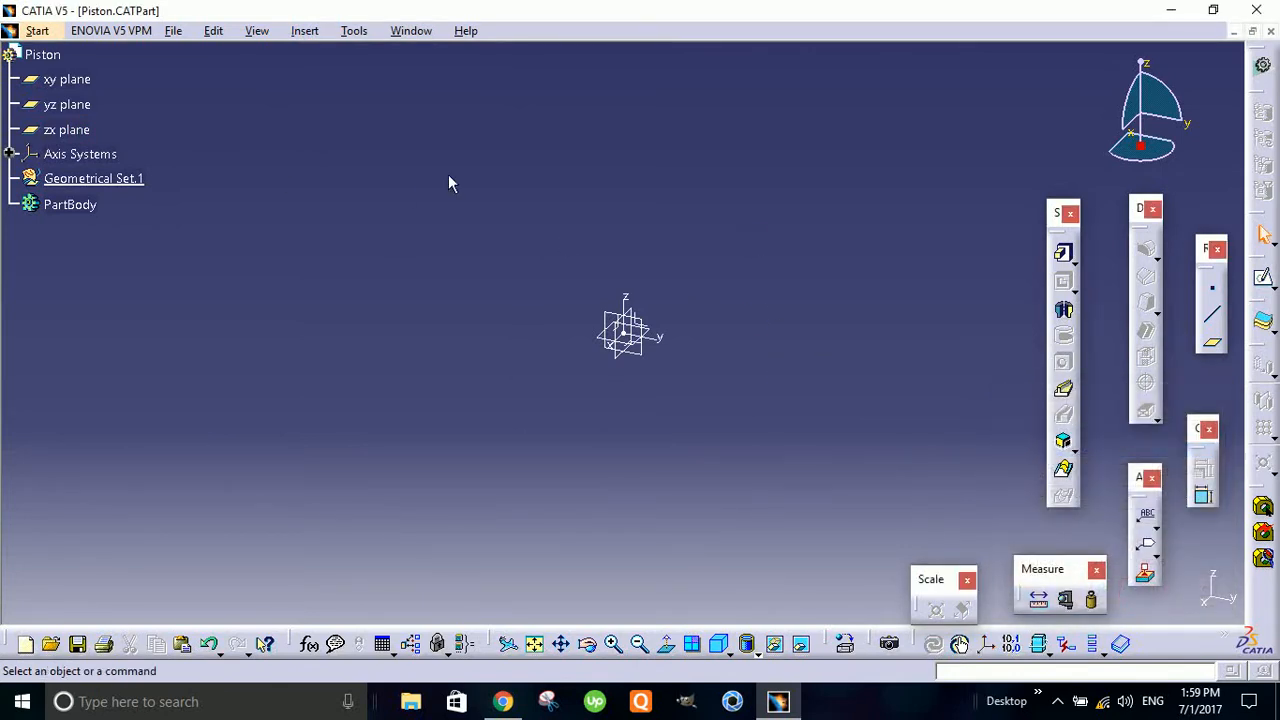
- Hide the xy, yz and zx reference planes and review the new axis system's definition without changing it
left_click(66, 129)
left_click(66, 79, "ctrl")
left_click(66, 104, "ctrl")
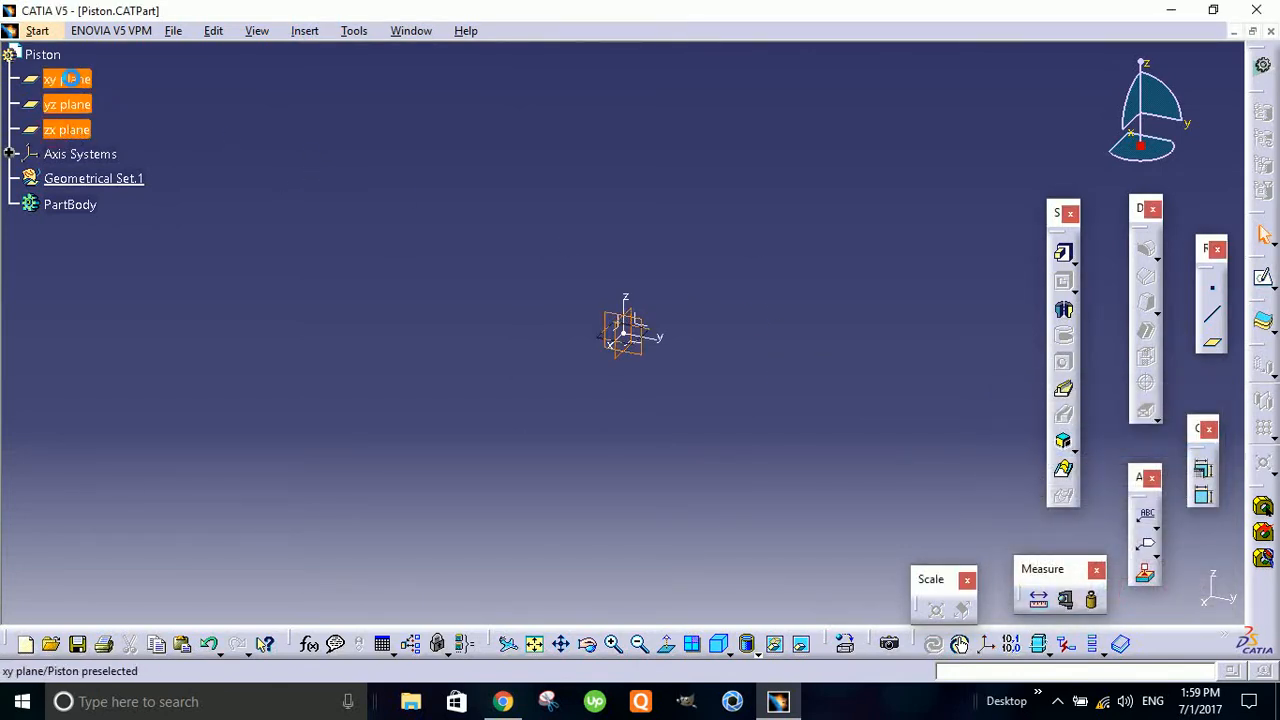
right_click(70, 79)
left_click(158, 135)
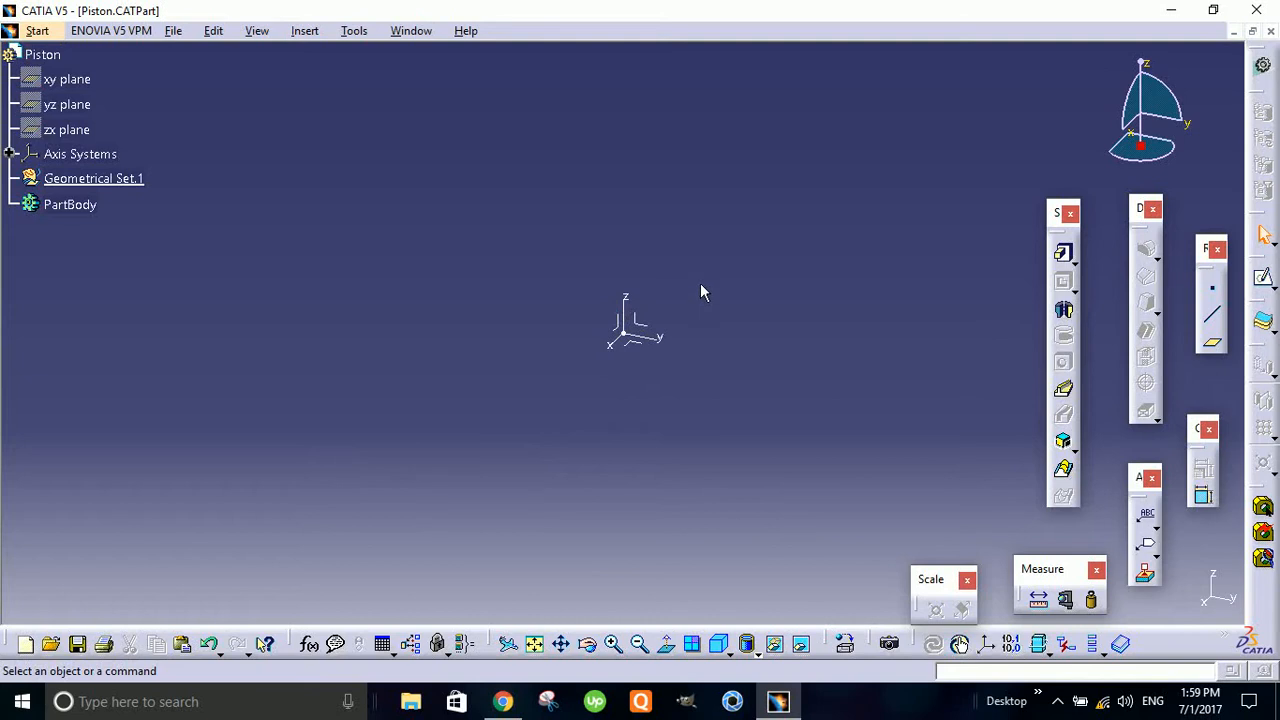
double_click(633, 330)
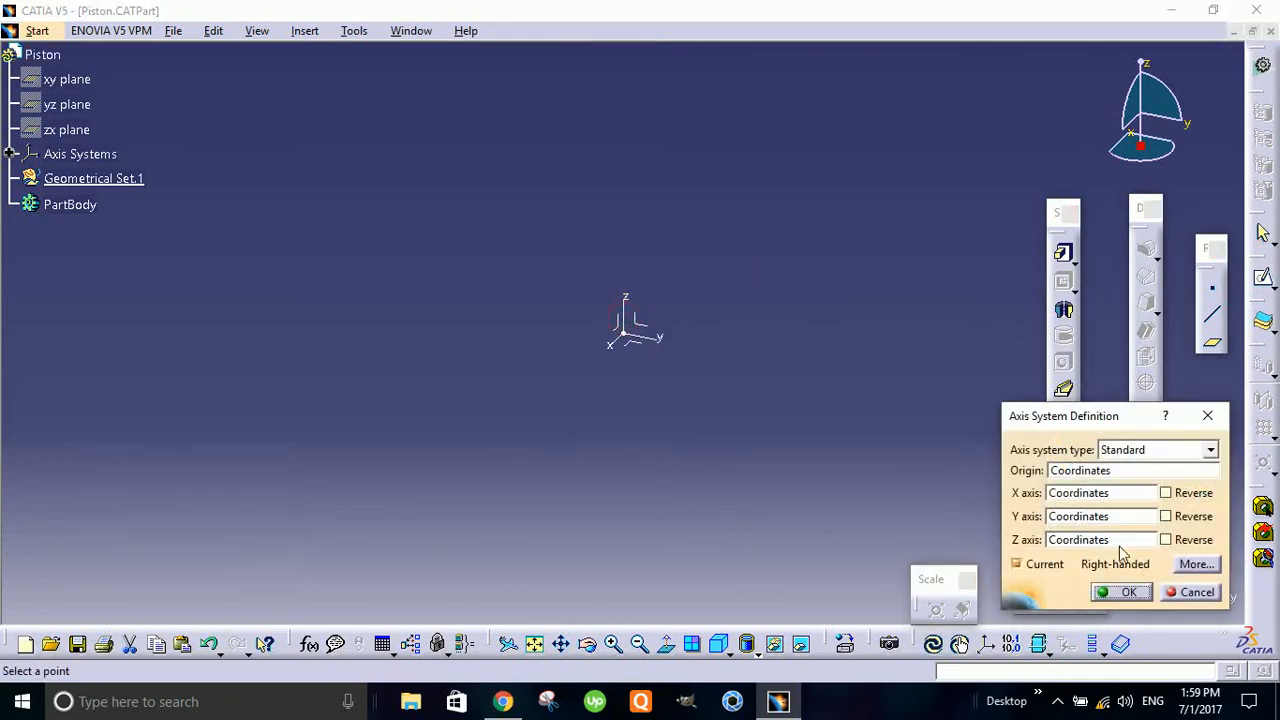
left_click(1122, 592)
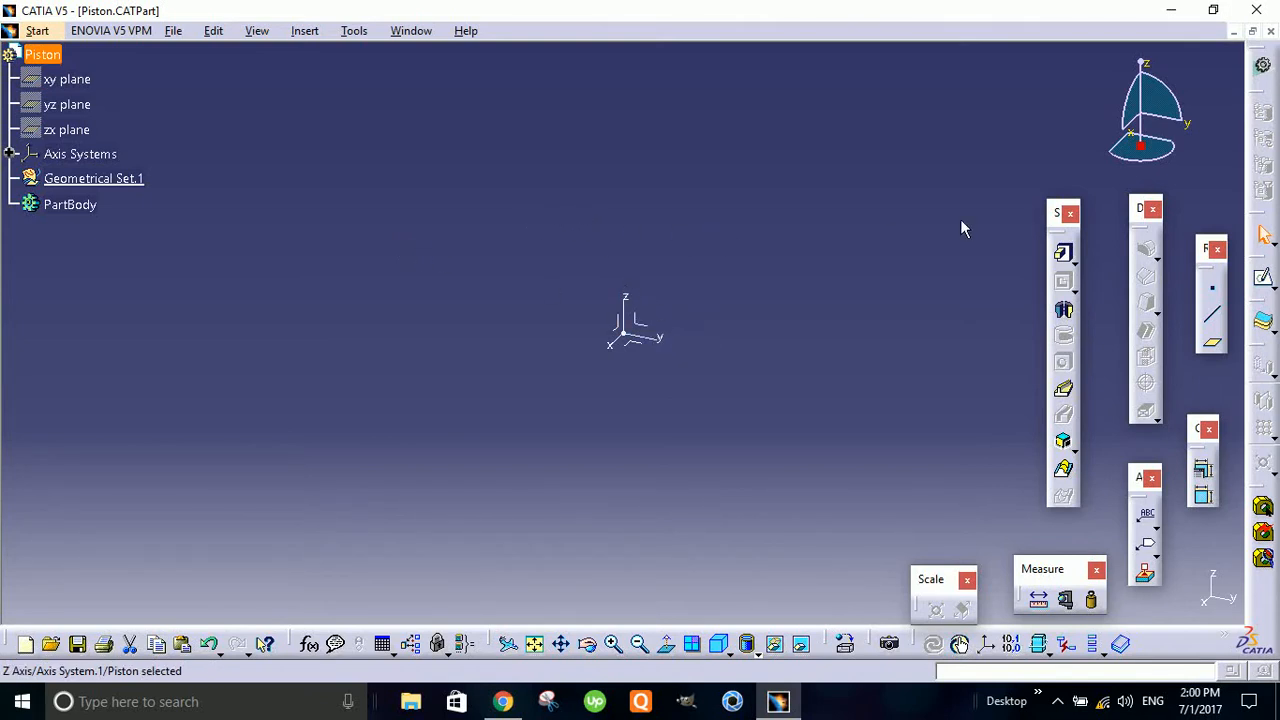
- Start a sketch on the yz plane of the axis system
left_click(1263, 277)
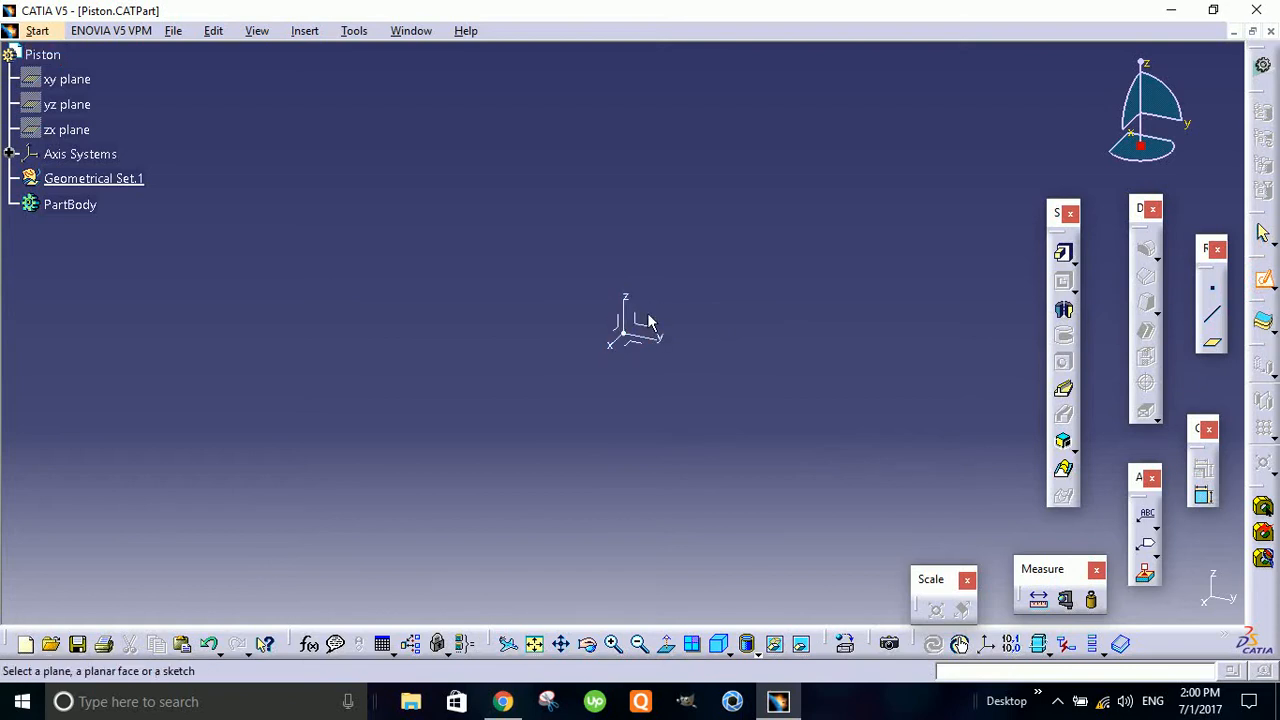
key("Escape")
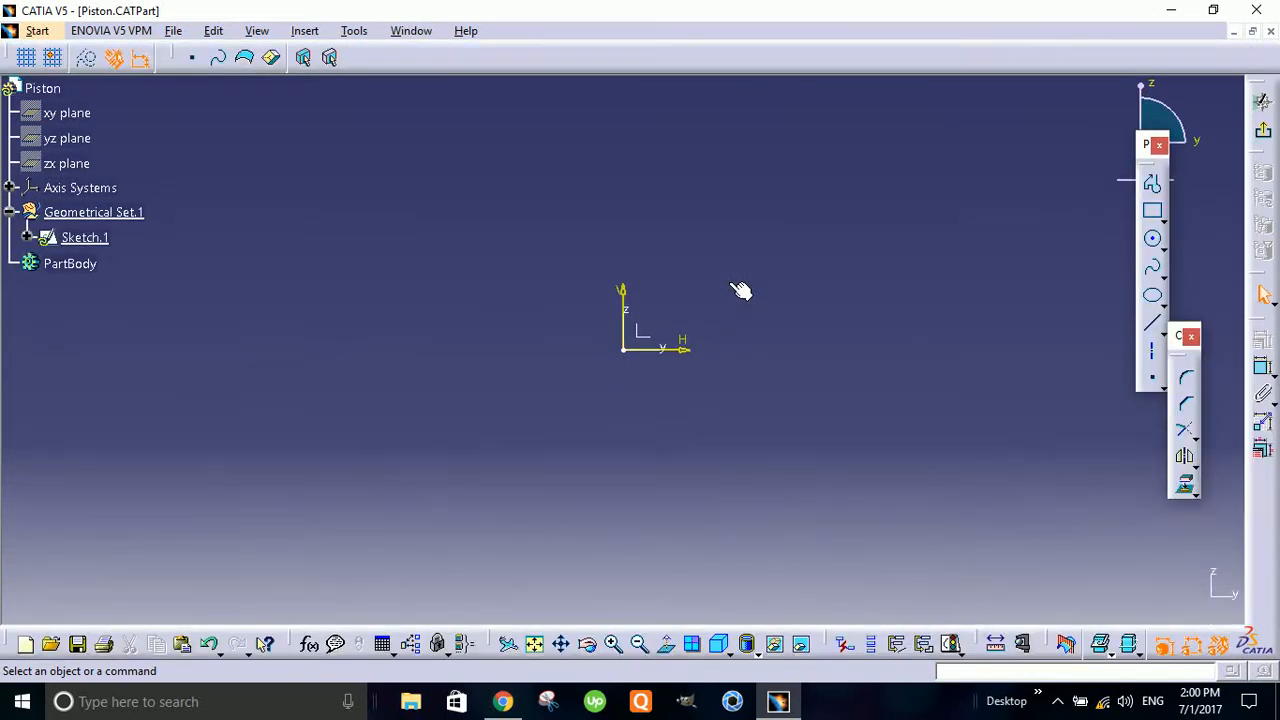
middle_click_drag(743, 279, 769, 299)
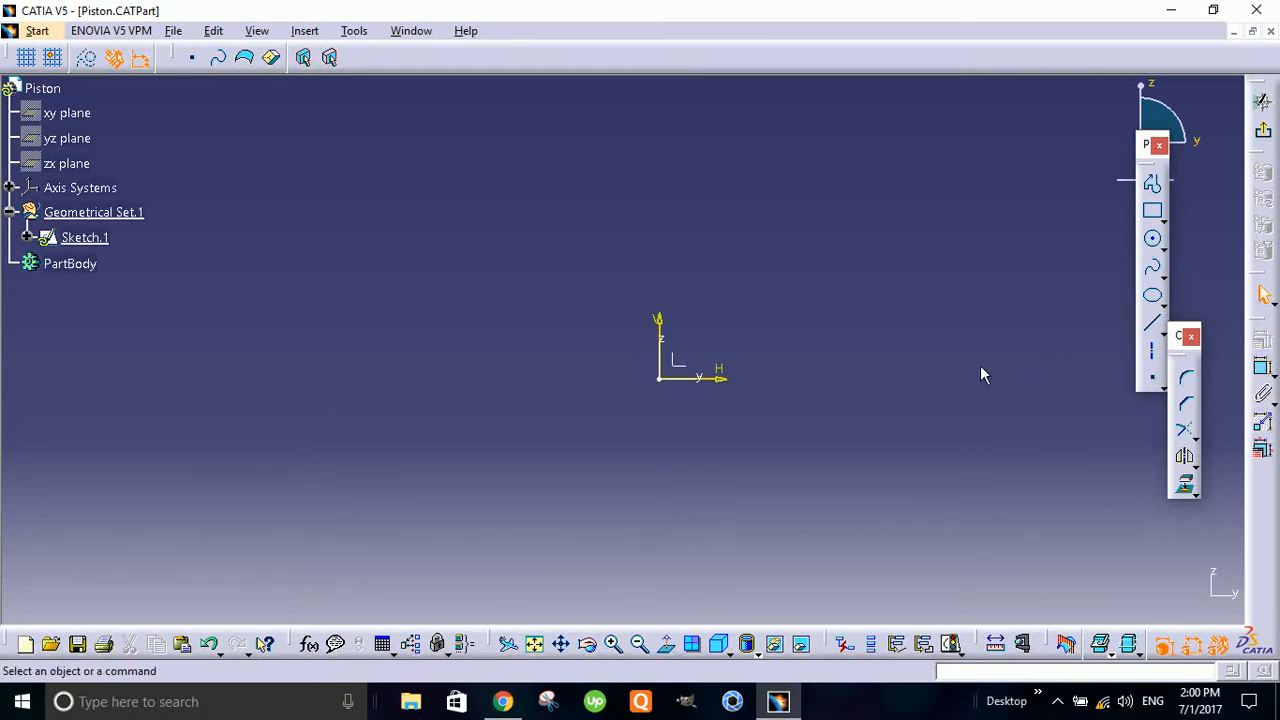
- Draw a vertical axis line about 160 mm long through the sketch origin, extending above and below it
left_click(1153, 355)
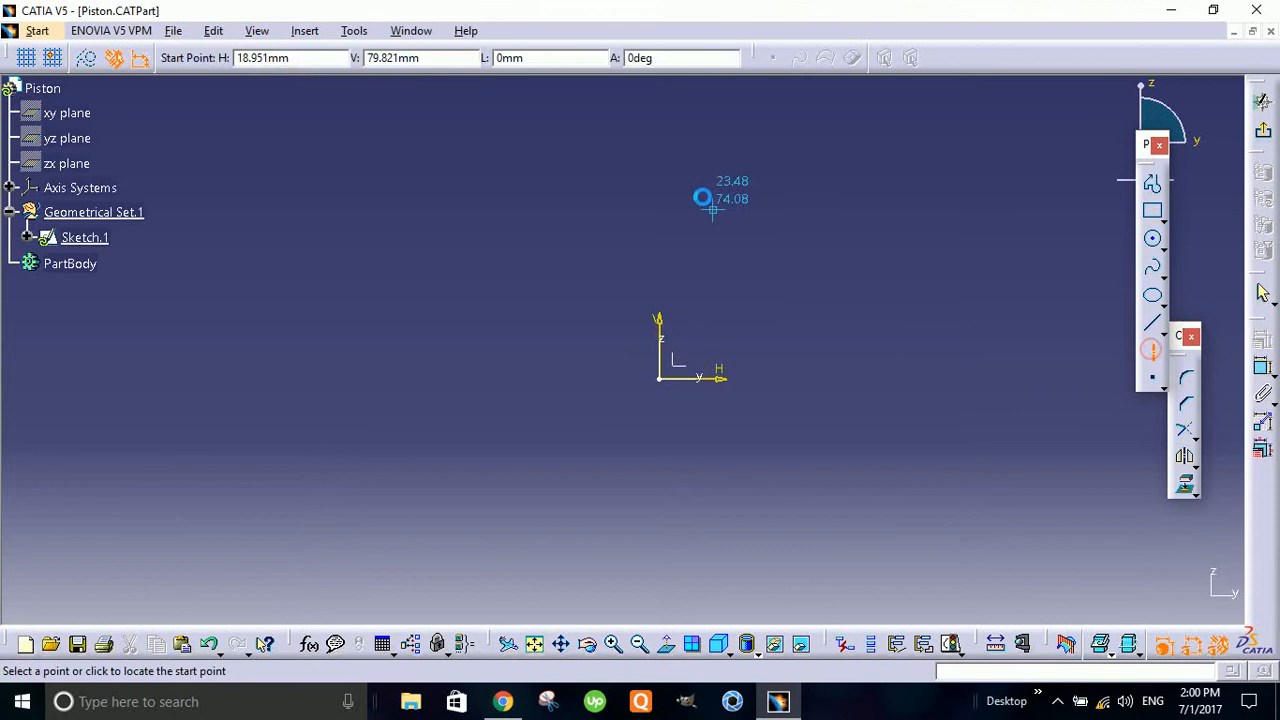
left_click(658, 163)
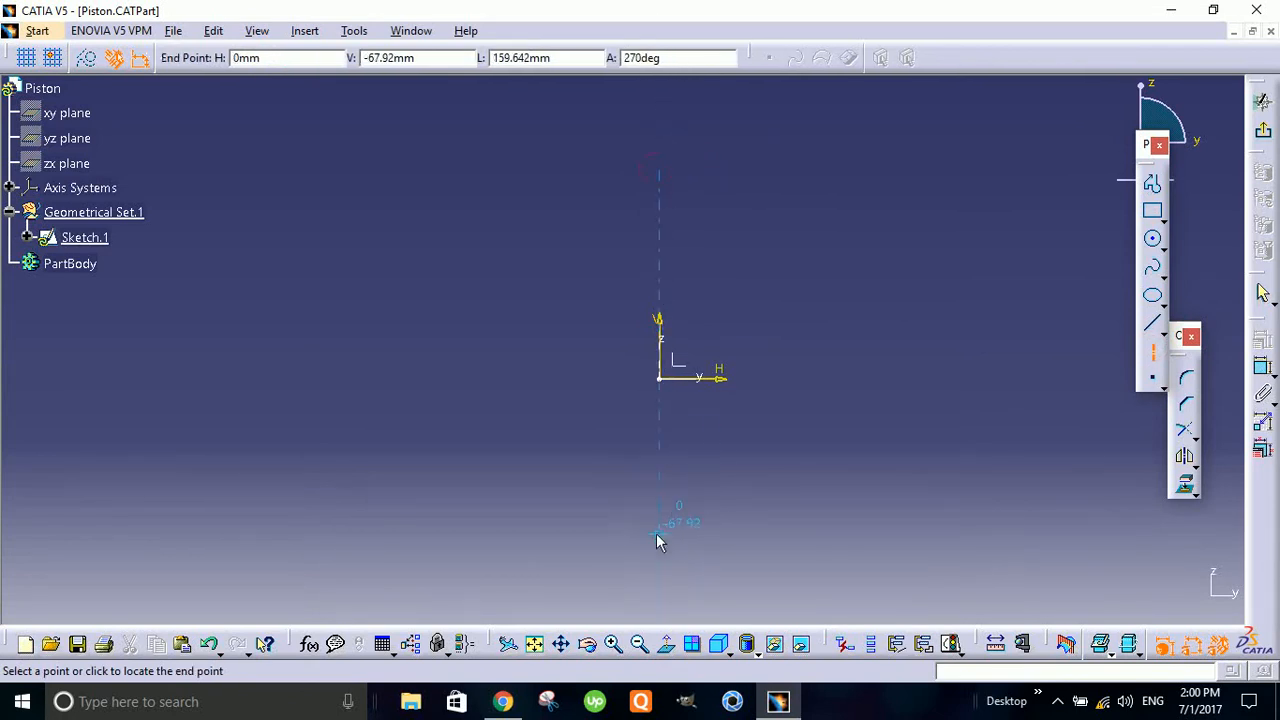
left_click(687, 537)
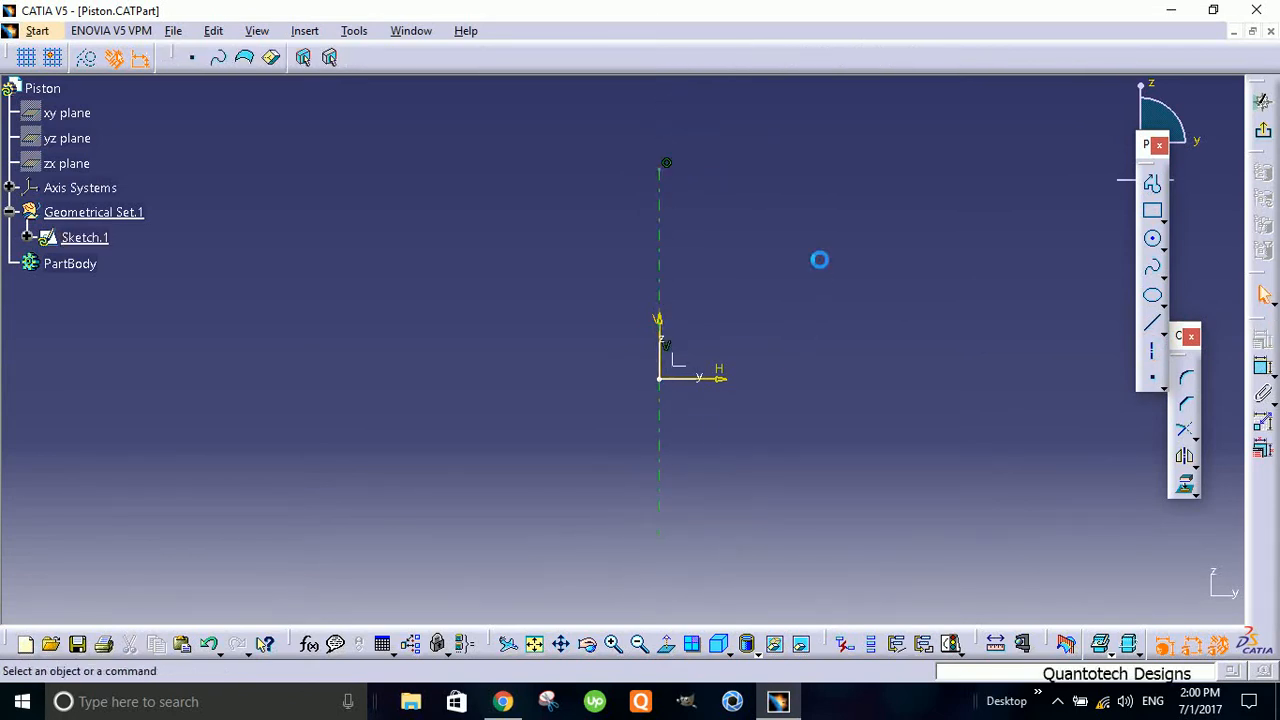
- Draw a closed rectangular profile about 32 mm wide and 54 mm high left of the axis line, with one side on the axis
mouse_move(787, 320)
middle_mouse_down()
mouse_move(784, 286)
mouse_move(746, 283)
mouse_move(746, 340)
middle_mouse_up()
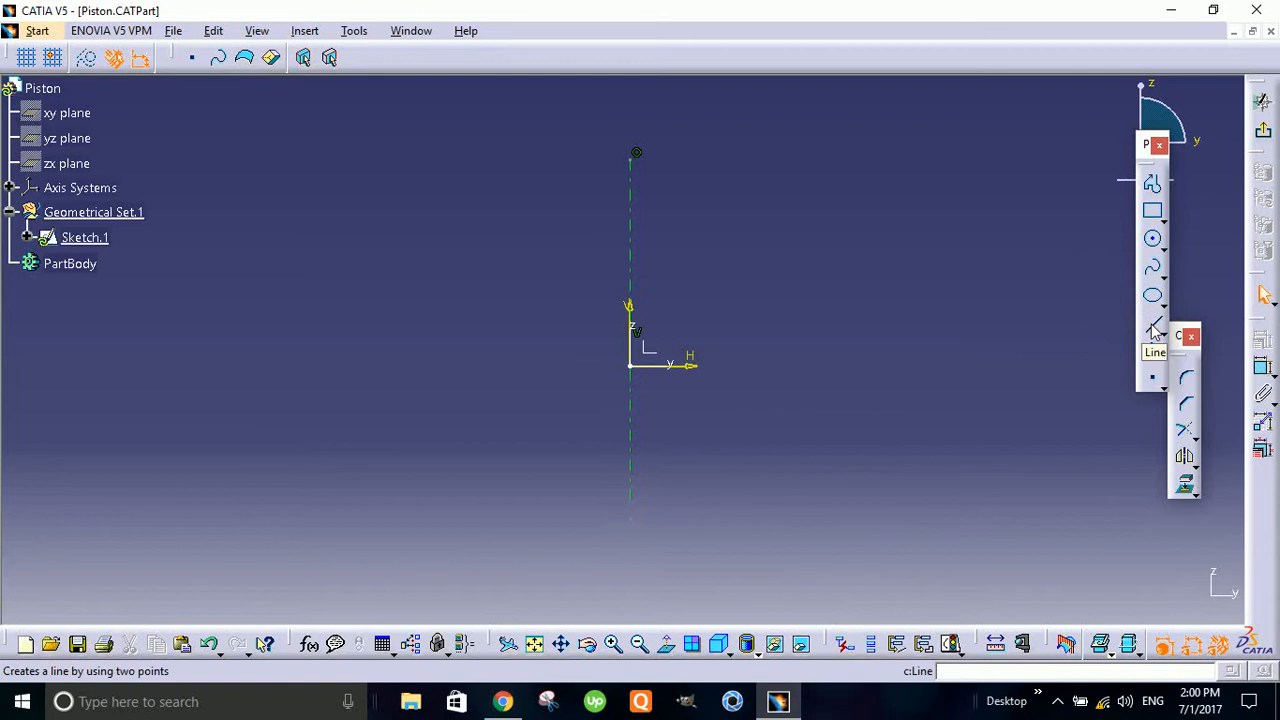
left_click(1152, 184)
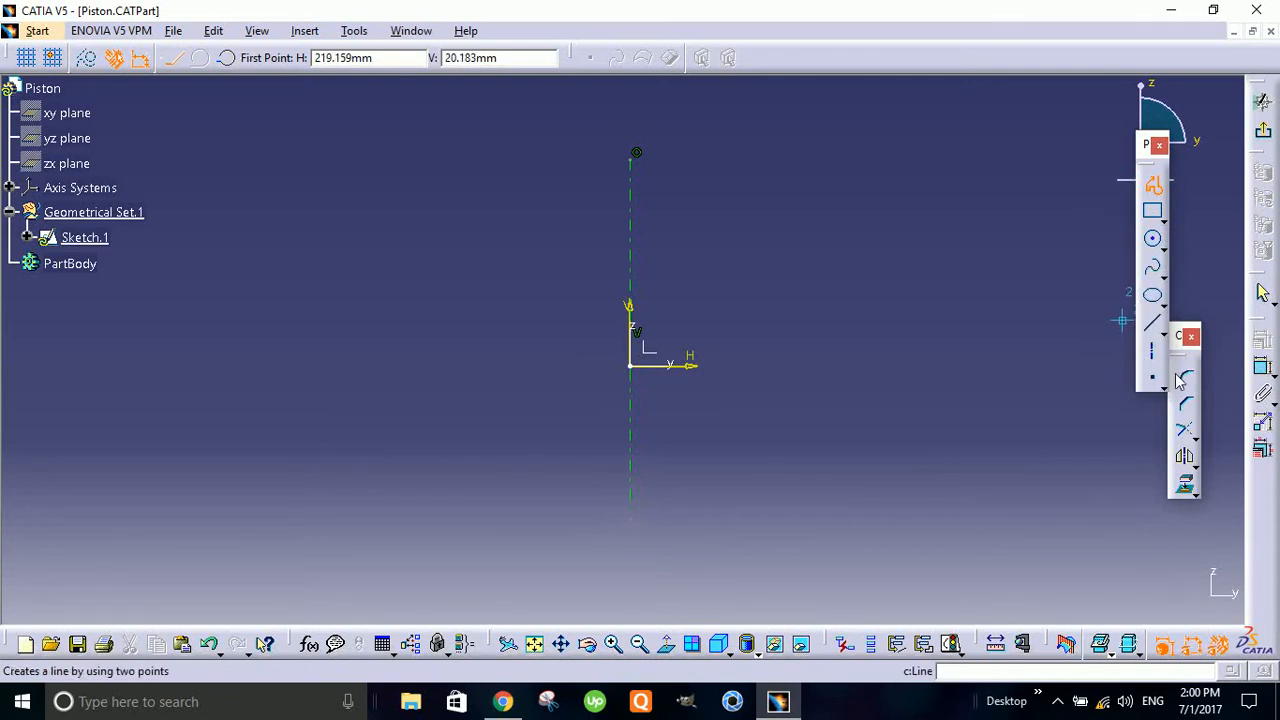
left_click(636, 280)
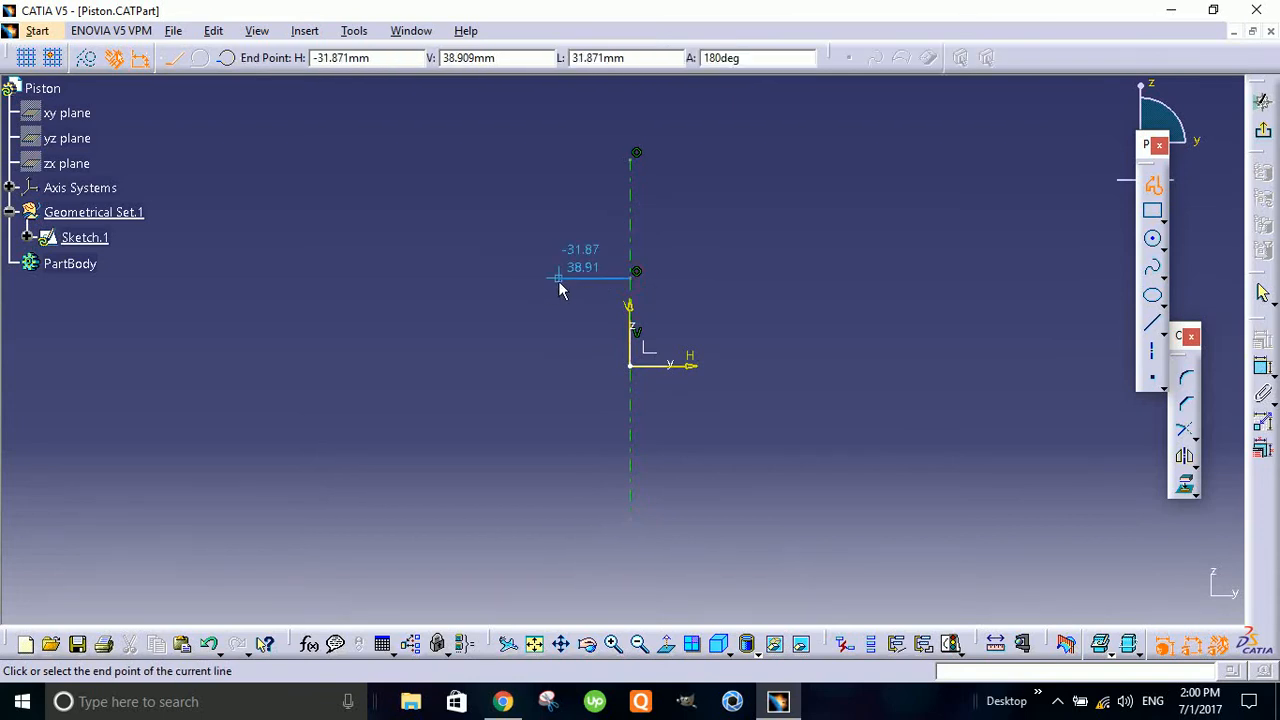
left_click(558, 279)
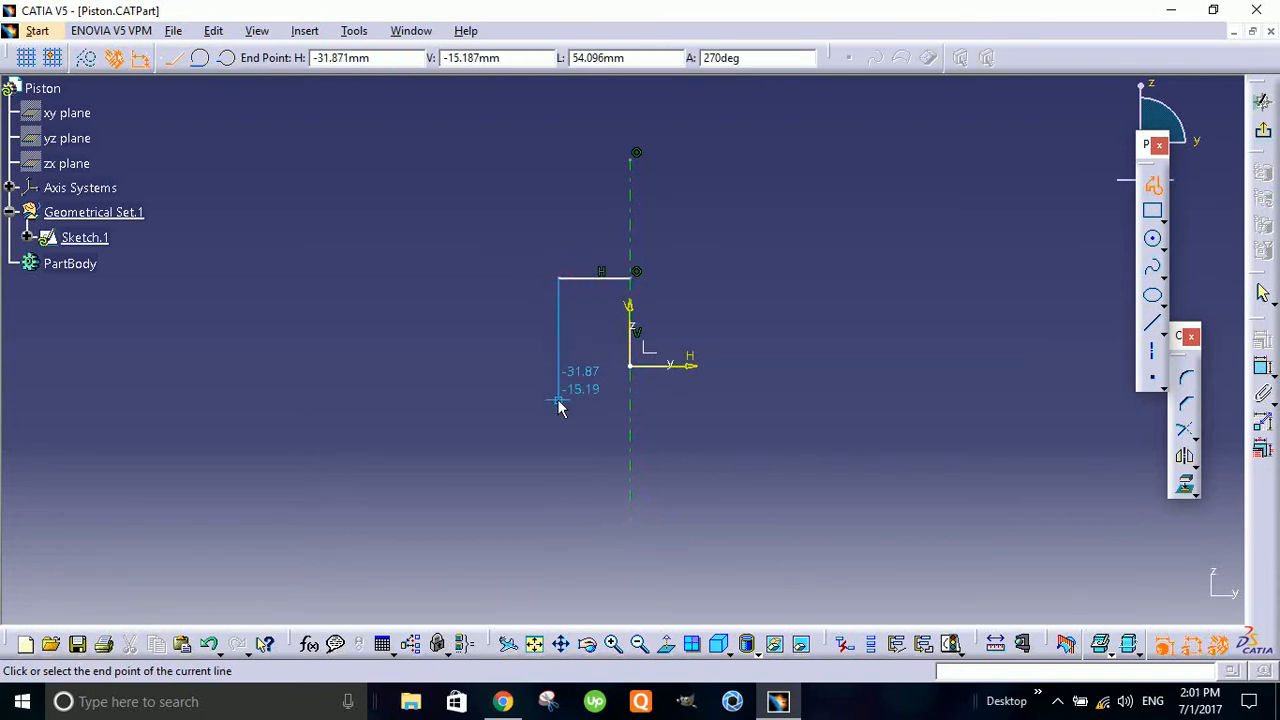
left_click(558, 399)
left_click(630, 400)
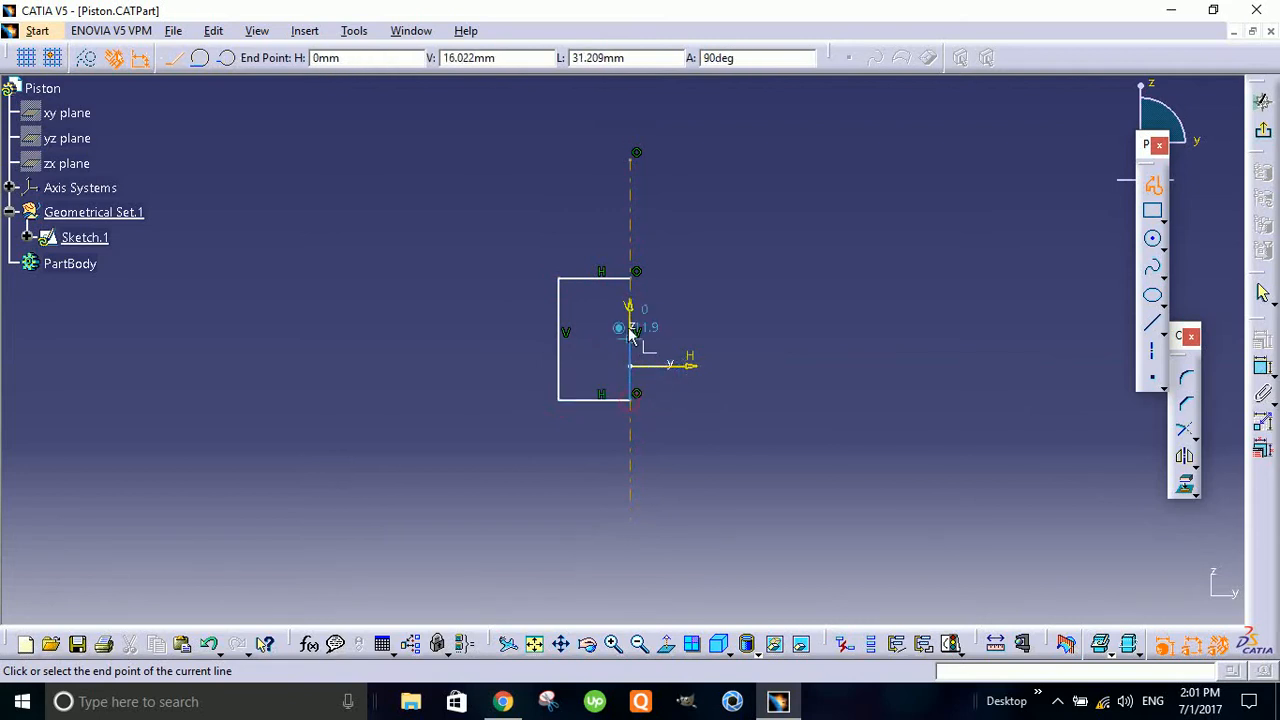
left_click(630, 278)
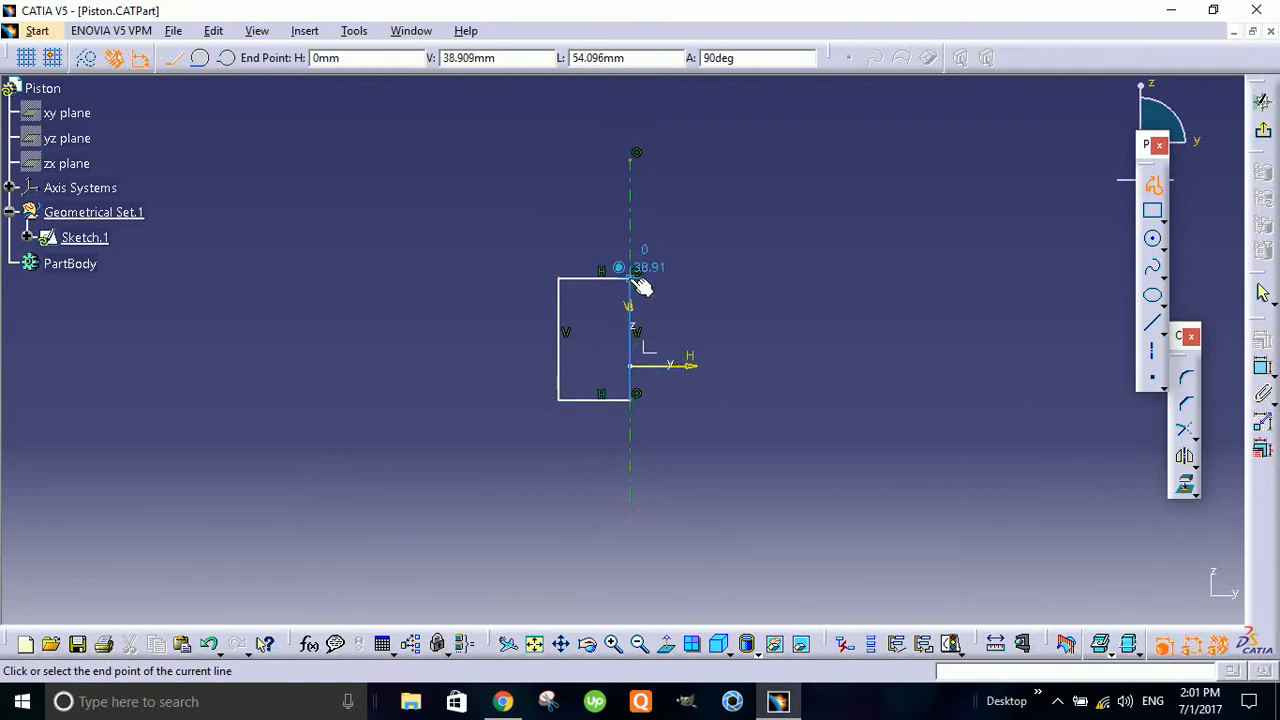
left_click(829, 198)
- Dimension the distance between the rectangle's two vertical sides and set it to 35 mm
mouse_move(810, 240)
middle_mouse_down()
mouse_move(848, 251)
mouse_move(840, 220)
mouse_move(814, 246)
middle_mouse_up()
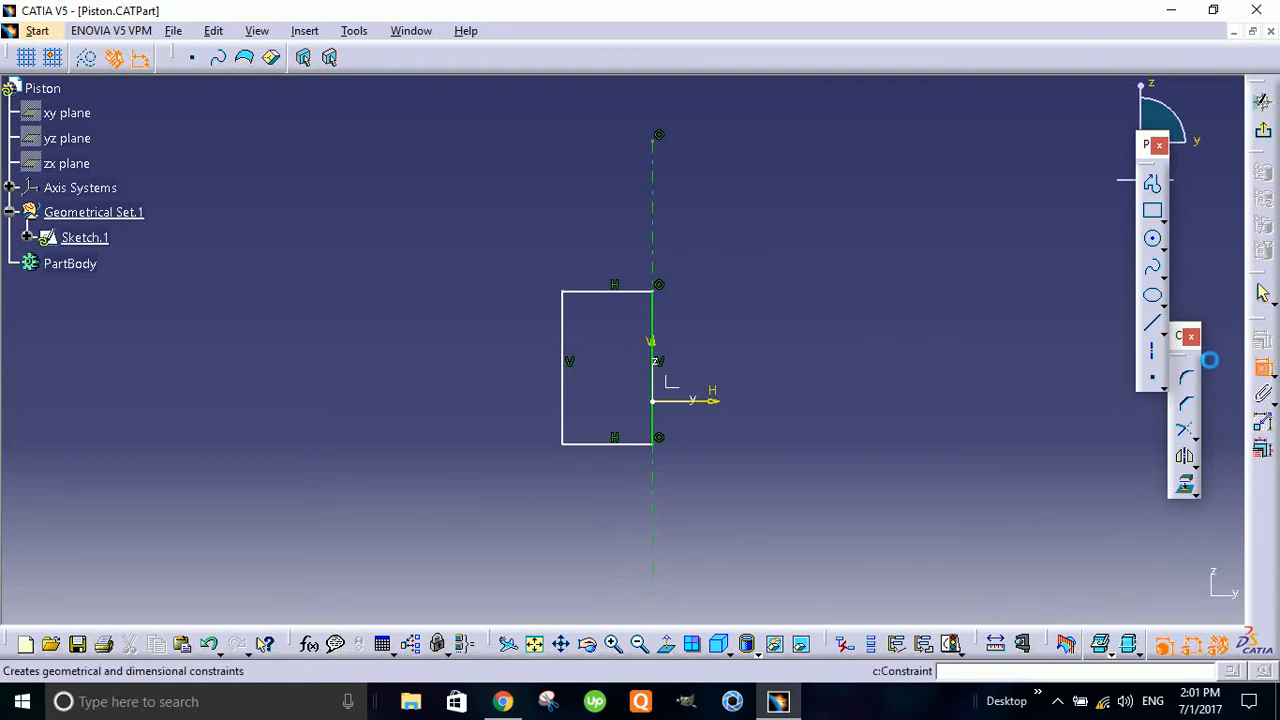
left_click(1263, 367)
left_click(1263, 367)
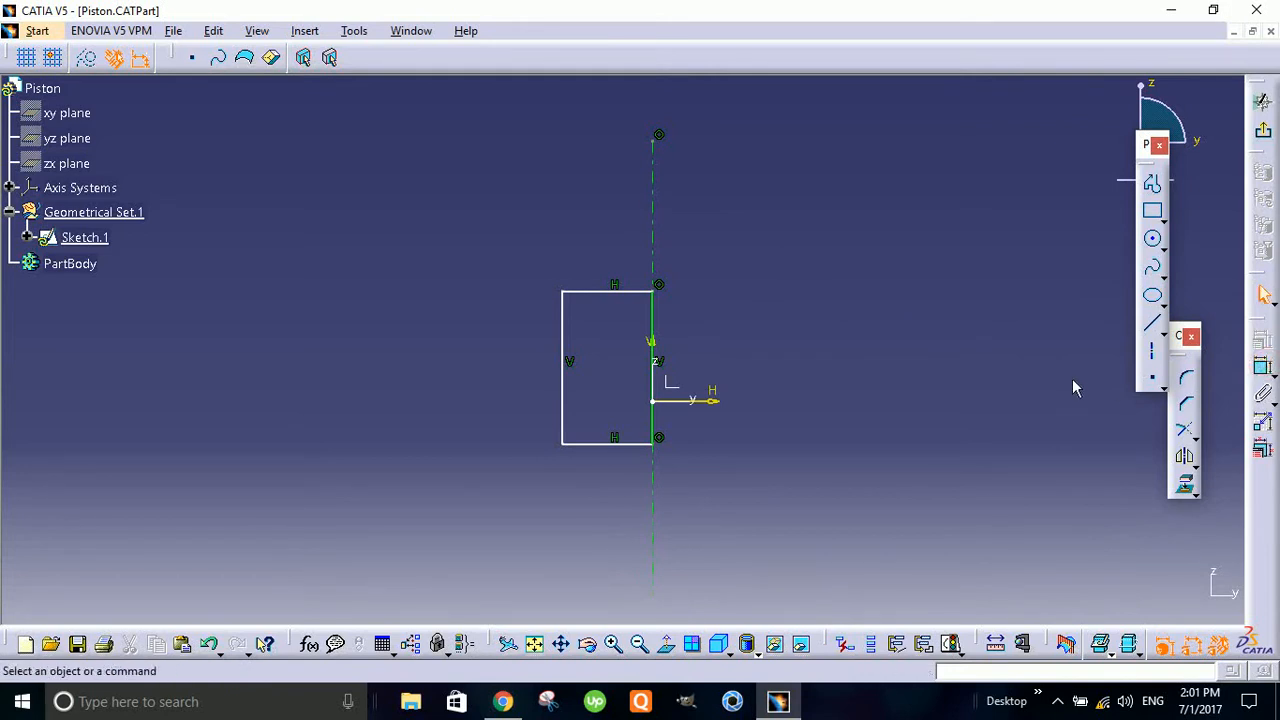
left_click(1264, 374)
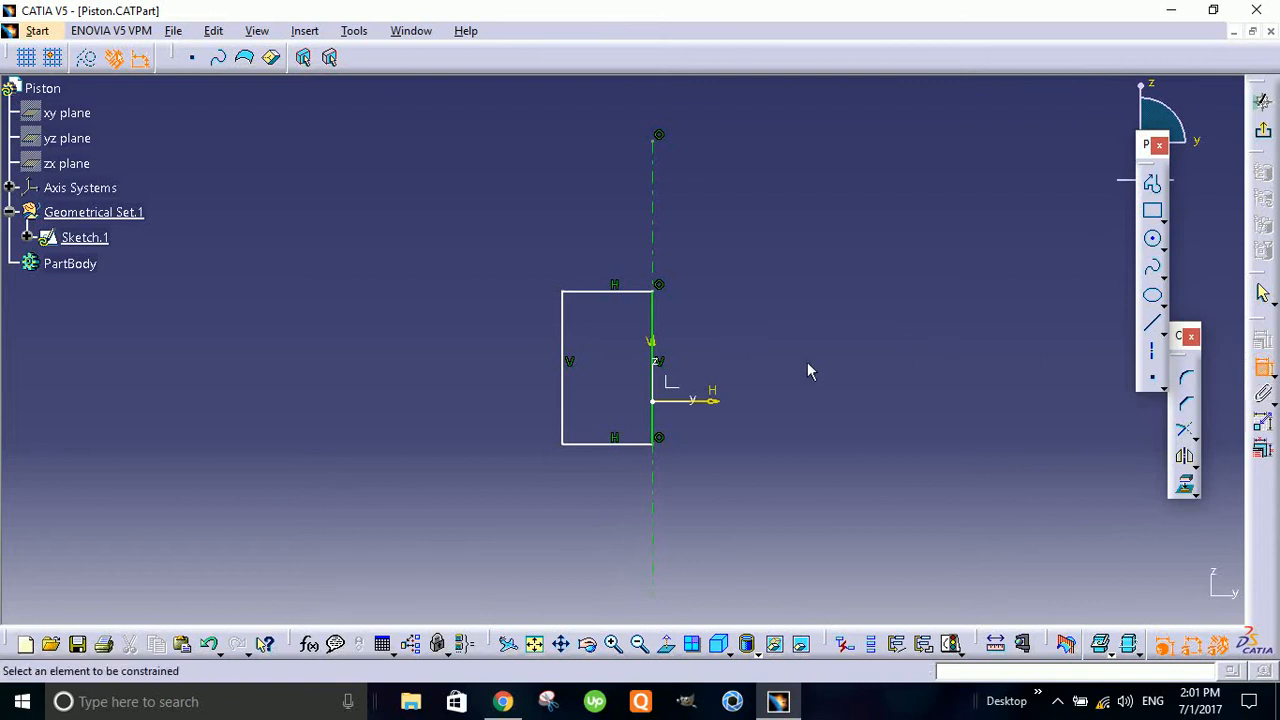
left_click(654, 318)
left_click(567, 322)
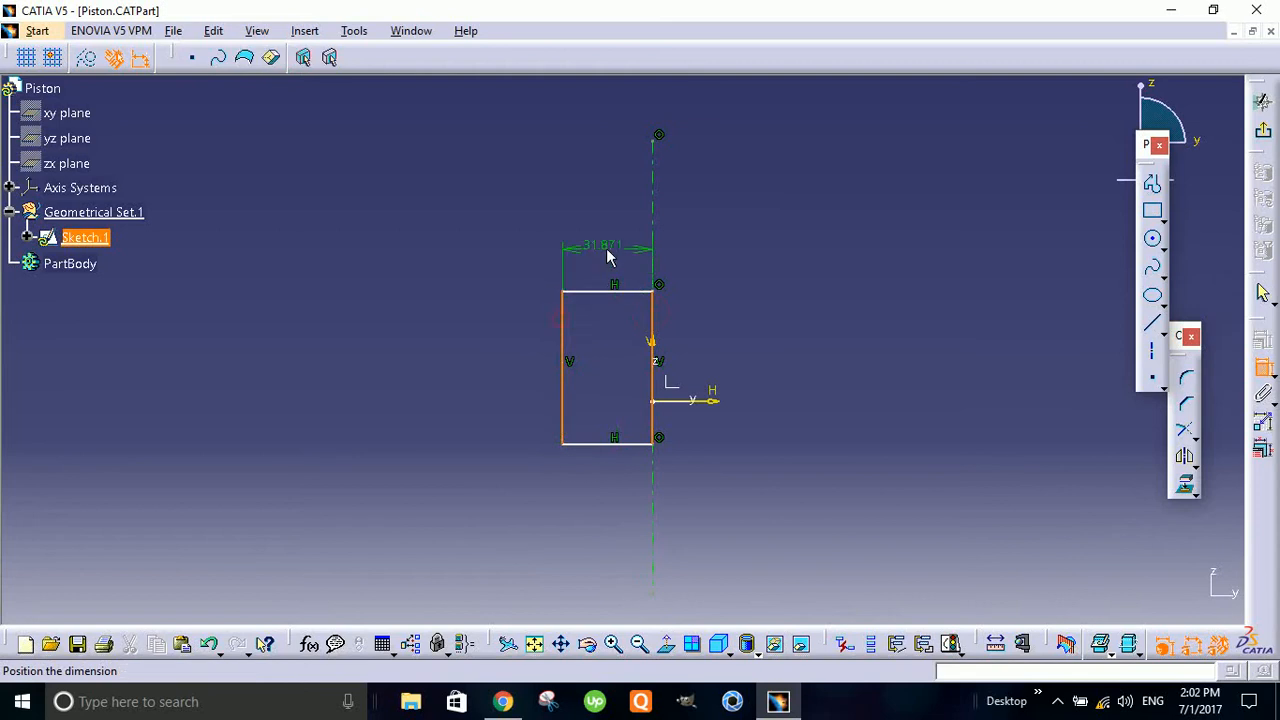
left_click(631, 251)
double_click(605, 245)
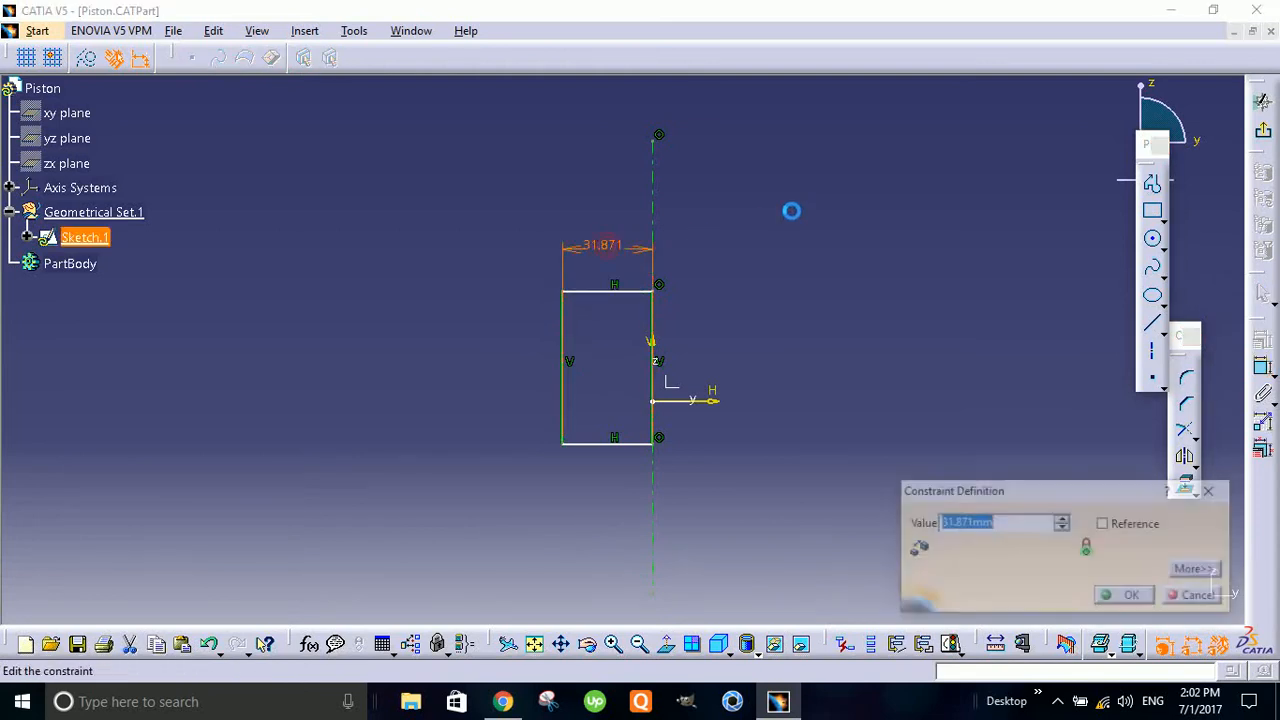
type("35")
key("Return")
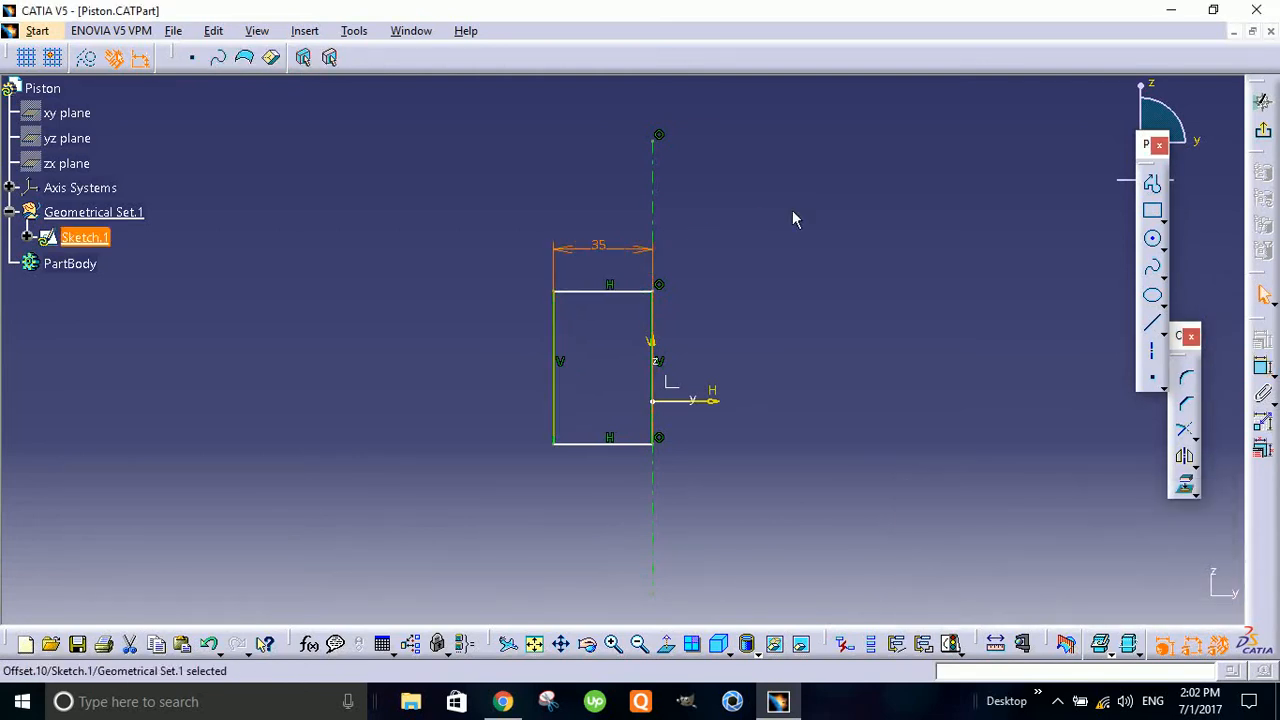
left_click(716, 401)
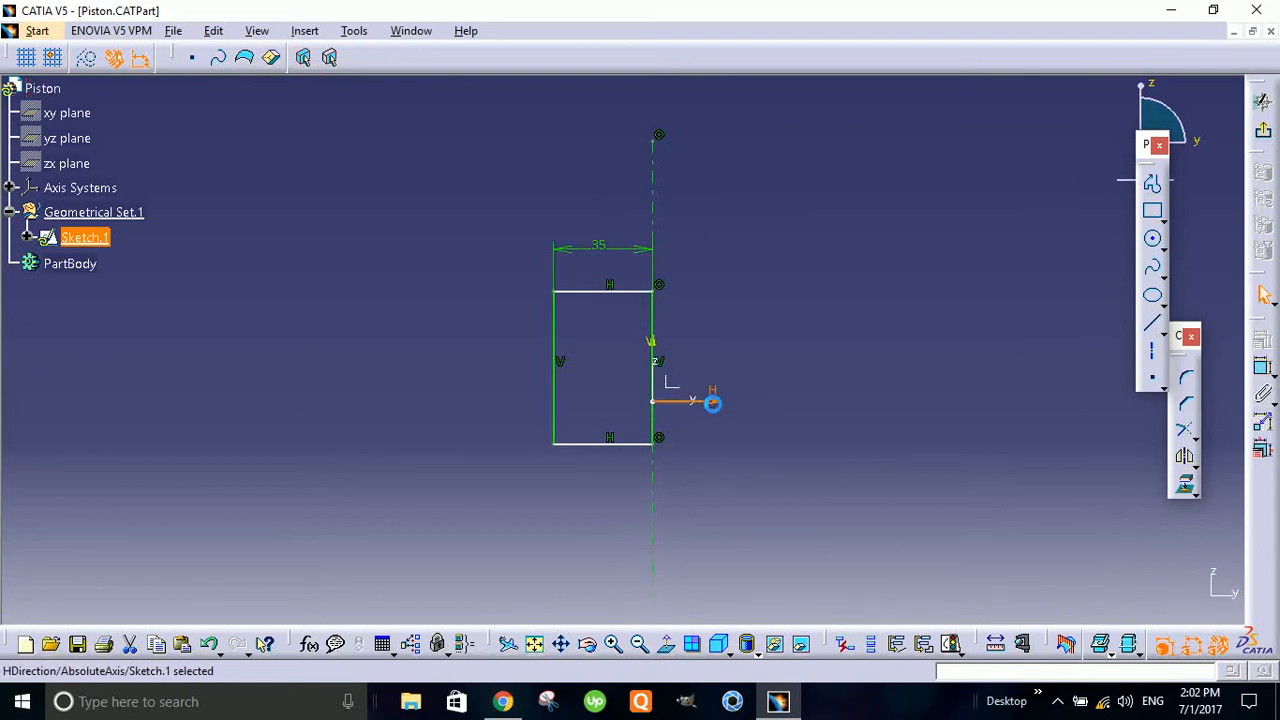
left_click(640, 443)
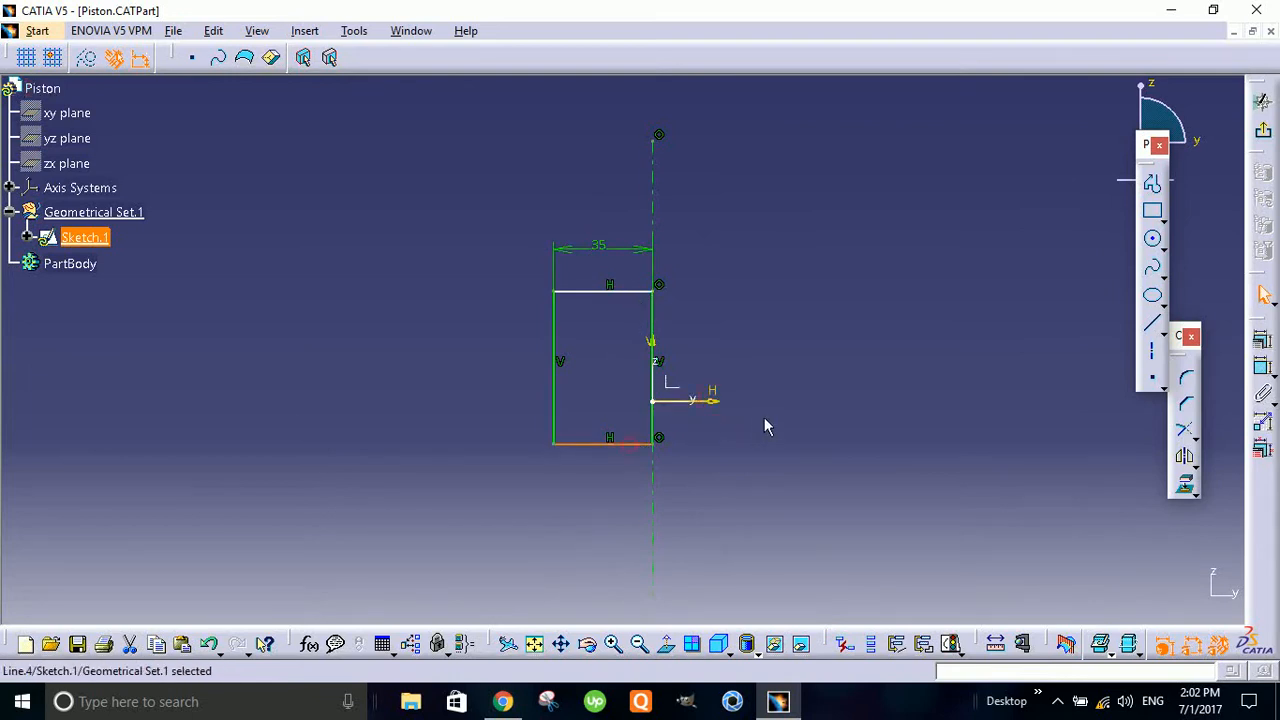
left_click(1262, 367)
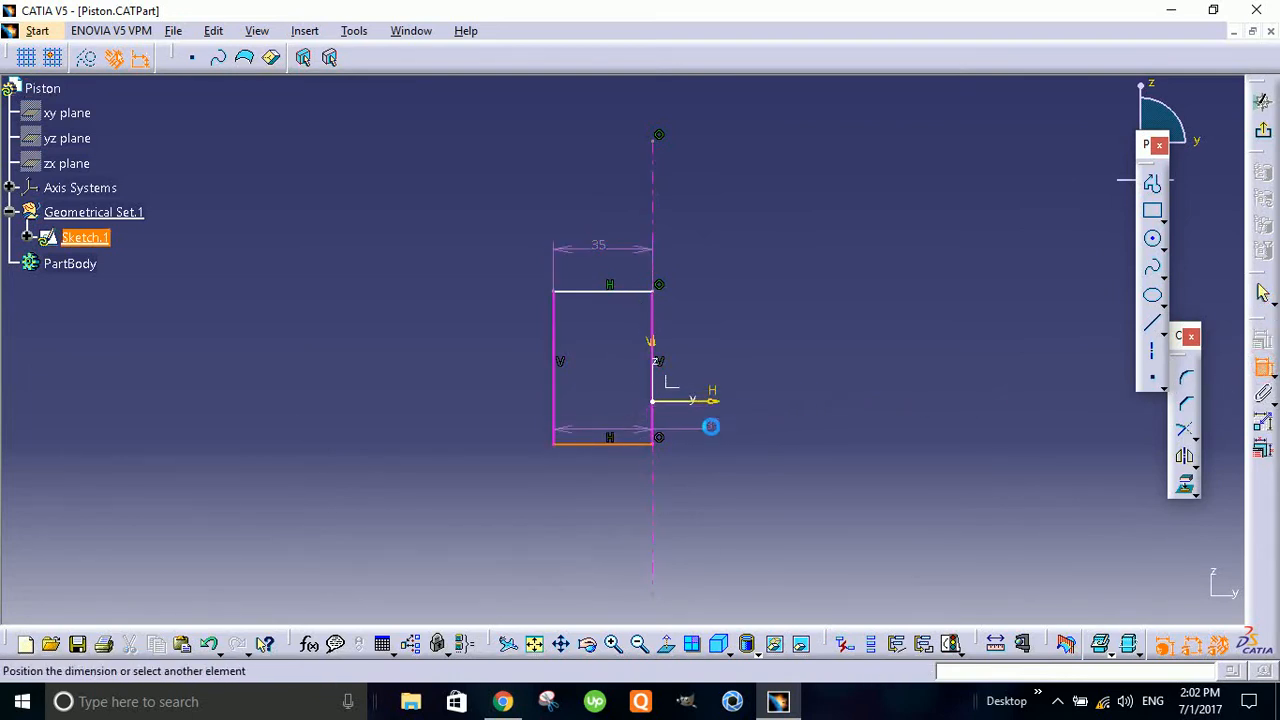
left_click(806, 349)
key("Escape")
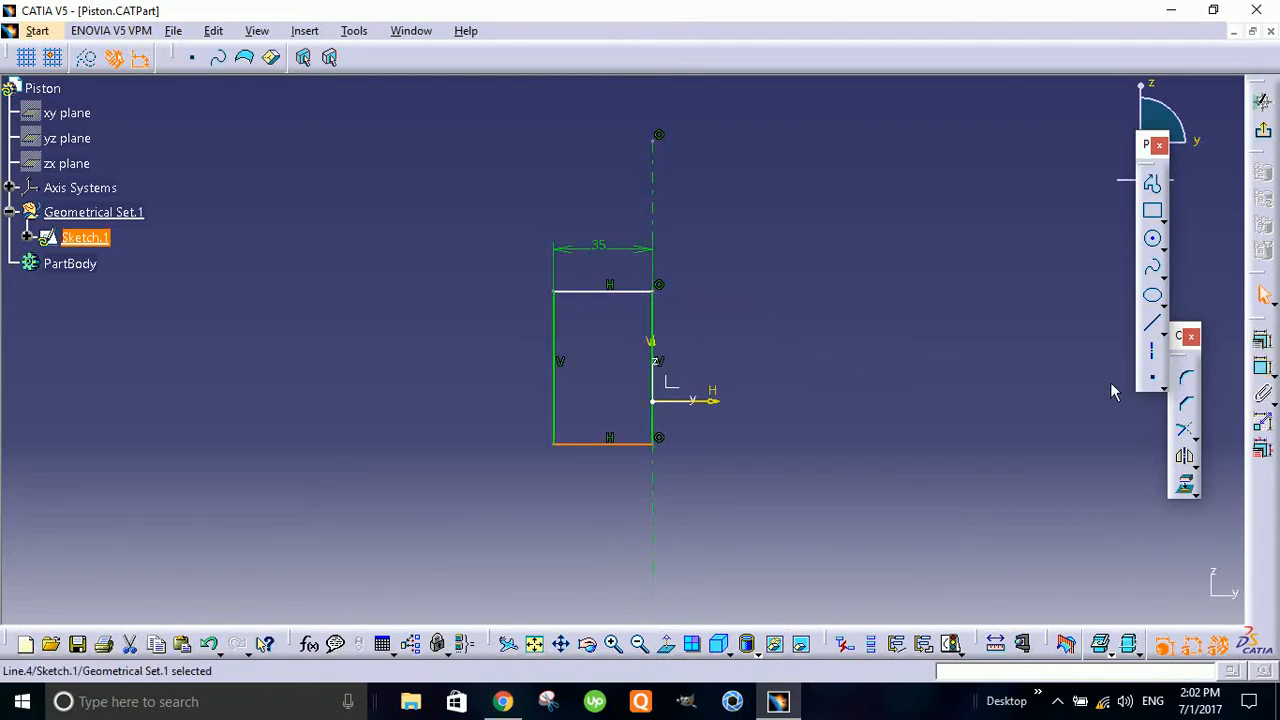
left_click(1043, 400)
- Dimension the distance between the horizontal sketch axis and the rectangle's bottom side and set it to 10 mm
left_click(1263, 370)
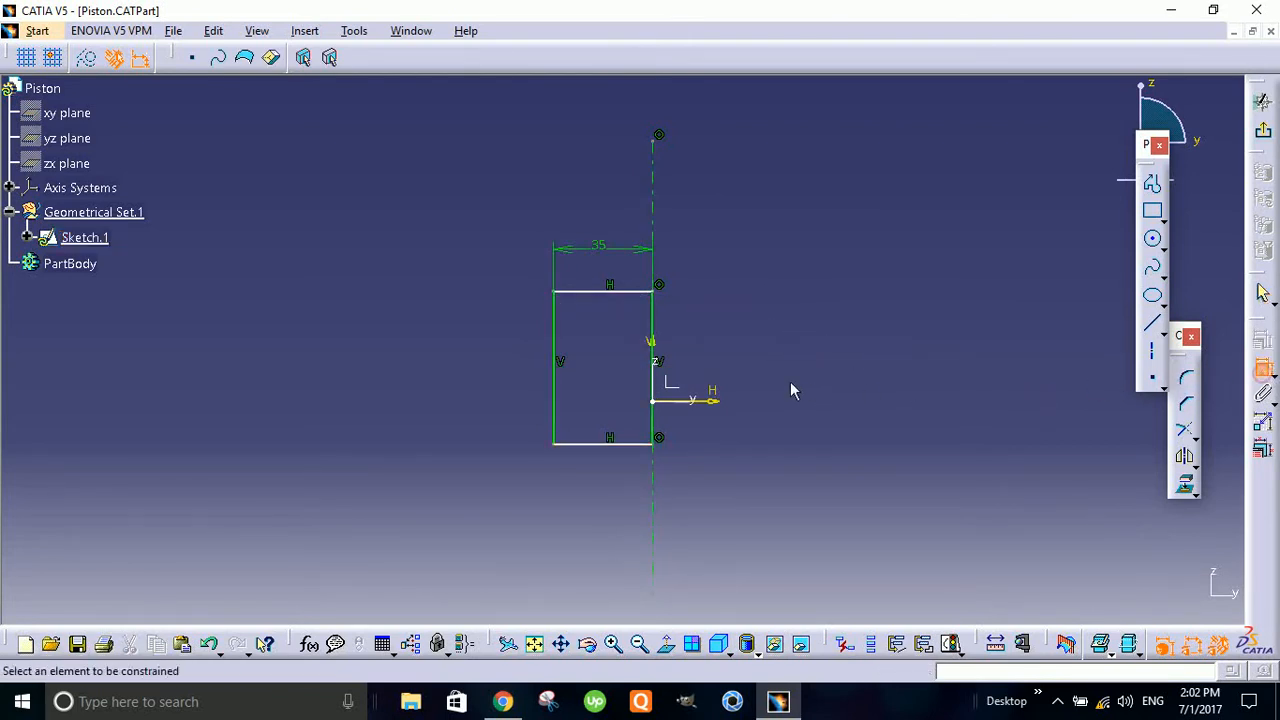
left_click(707, 392)
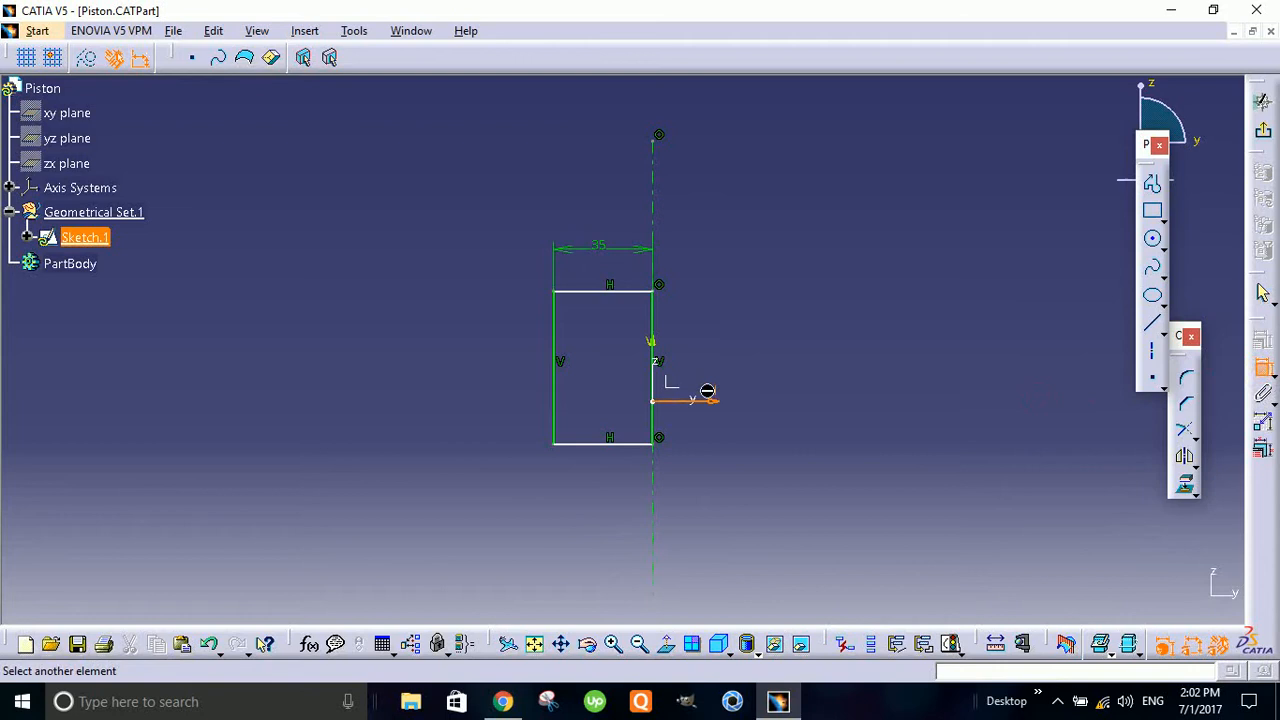
left_click(643, 438)
left_click(782, 430)
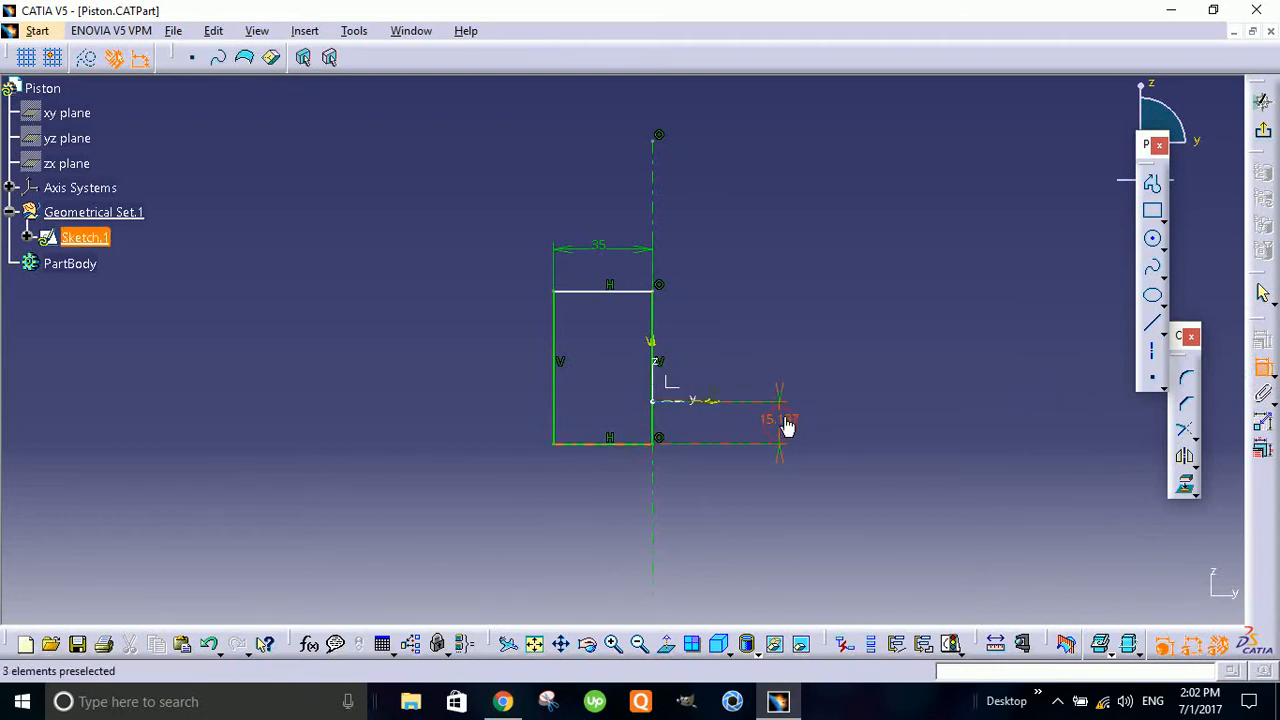
double_click(781, 420)
type("10mm")
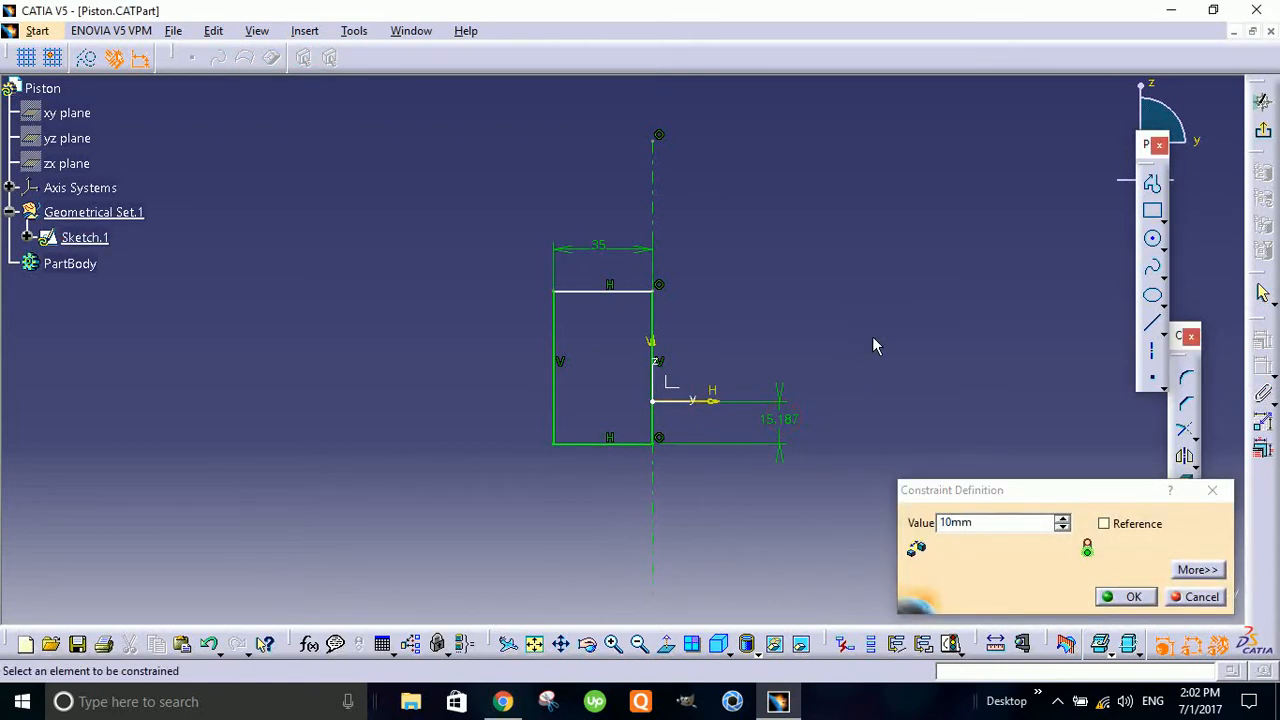
key("Return")
- Dimension the distance between the rectangle's bottom and top sides, placing the dimension outside the profile on its left
left_click(594, 430)
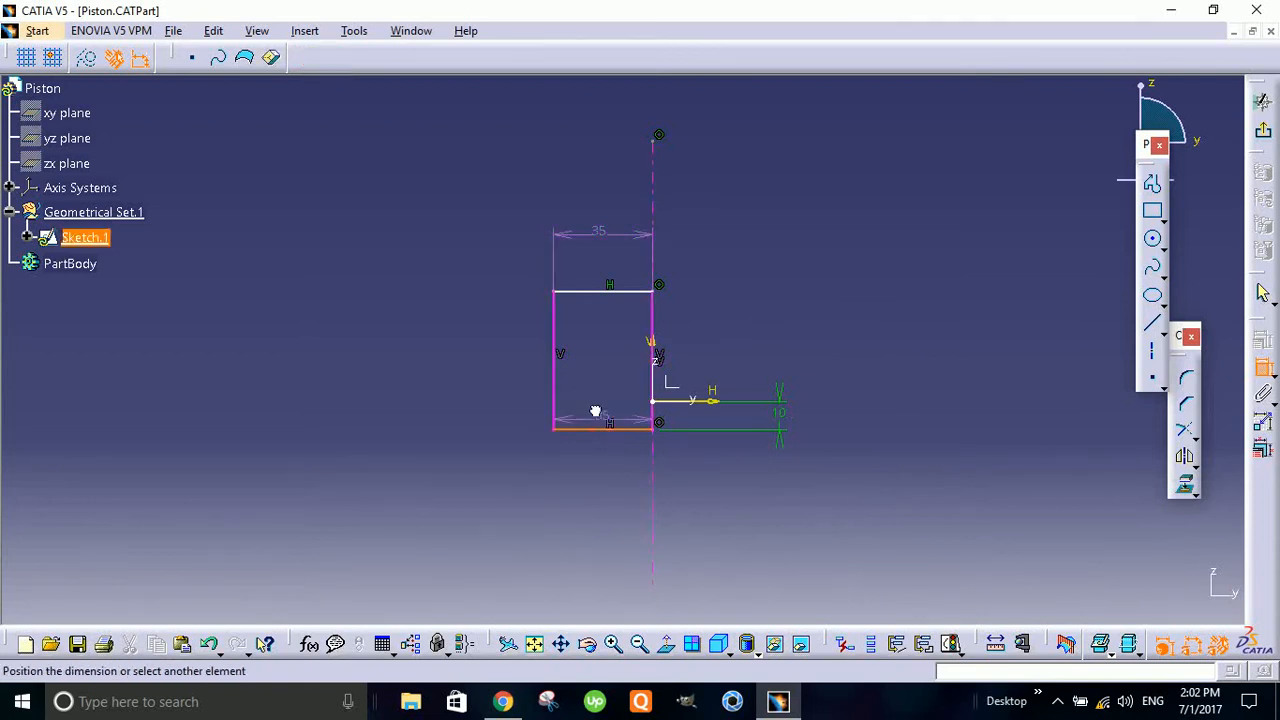
left_click(605, 295)
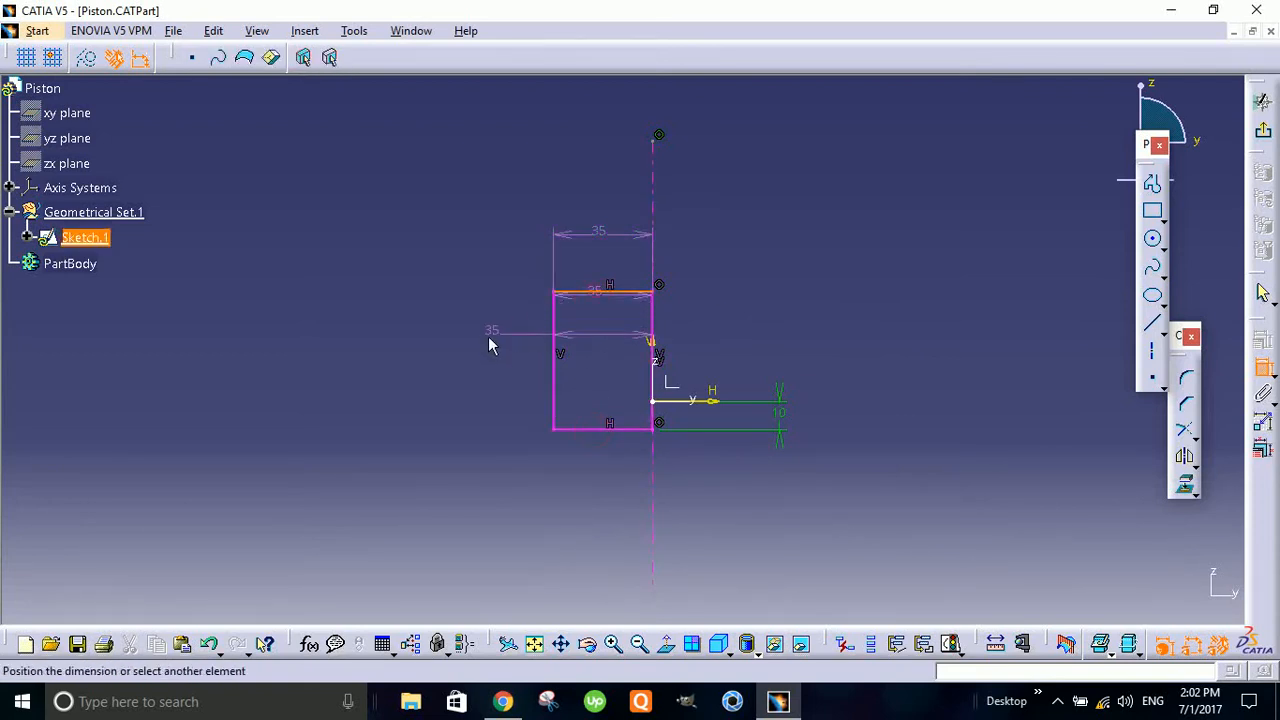
key("Escape")
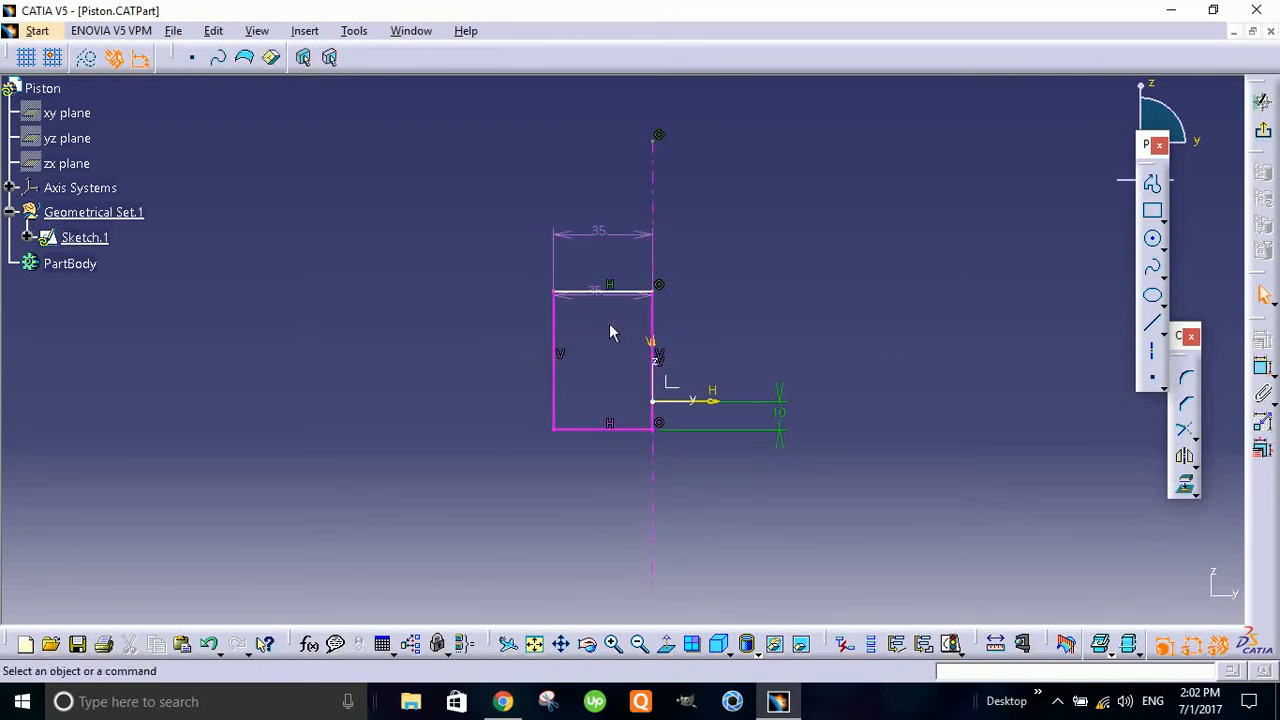
left_click(1265, 372)
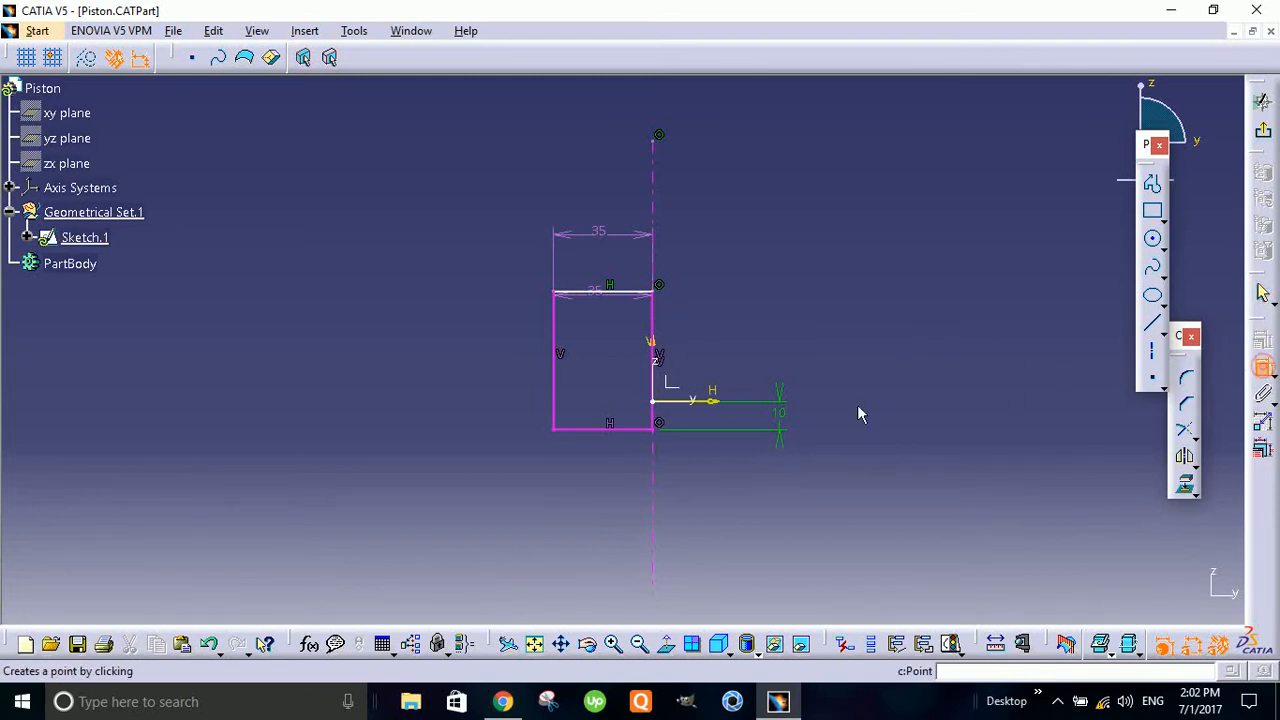
left_click(596, 430)
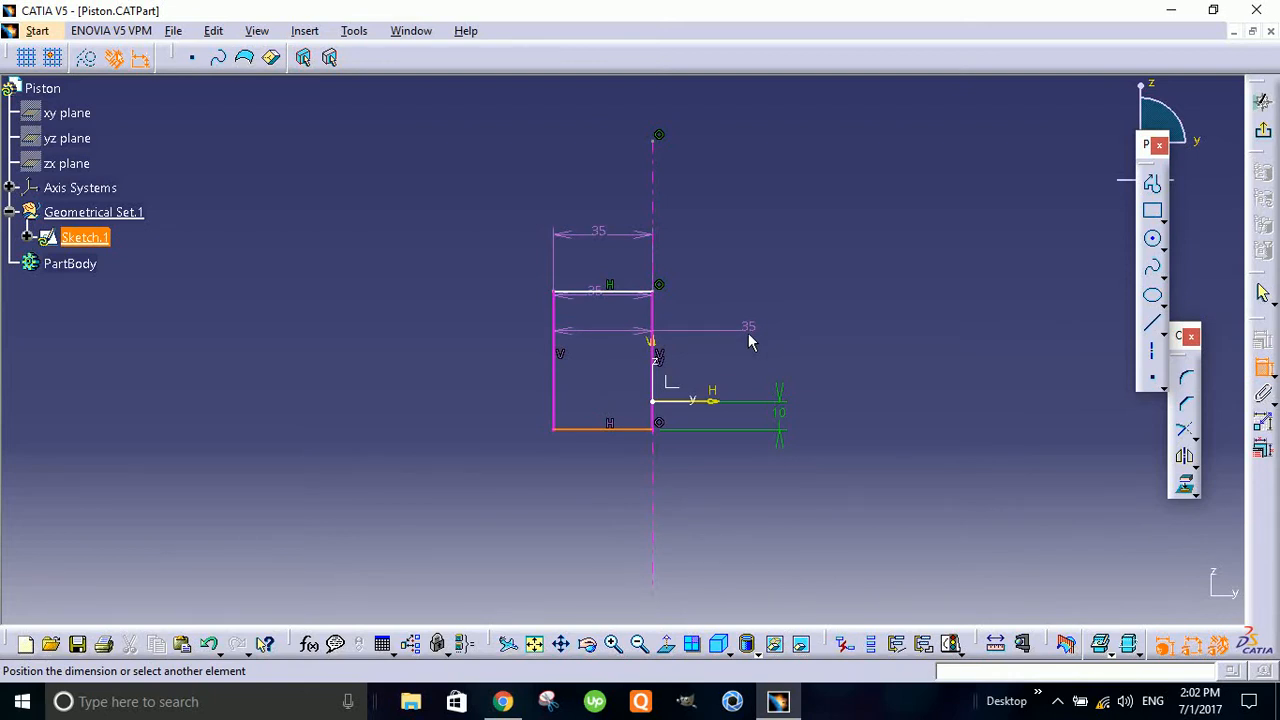
left_click(585, 298)
left_click(486, 347)
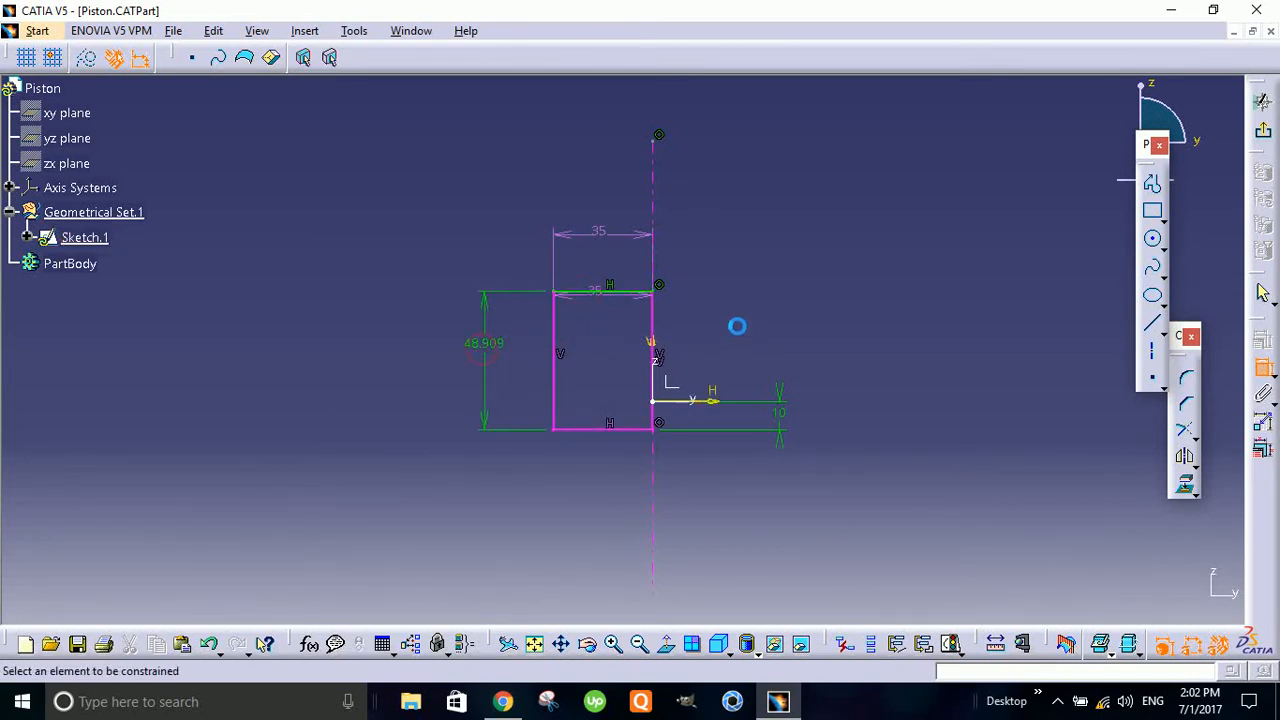
key("Escape")
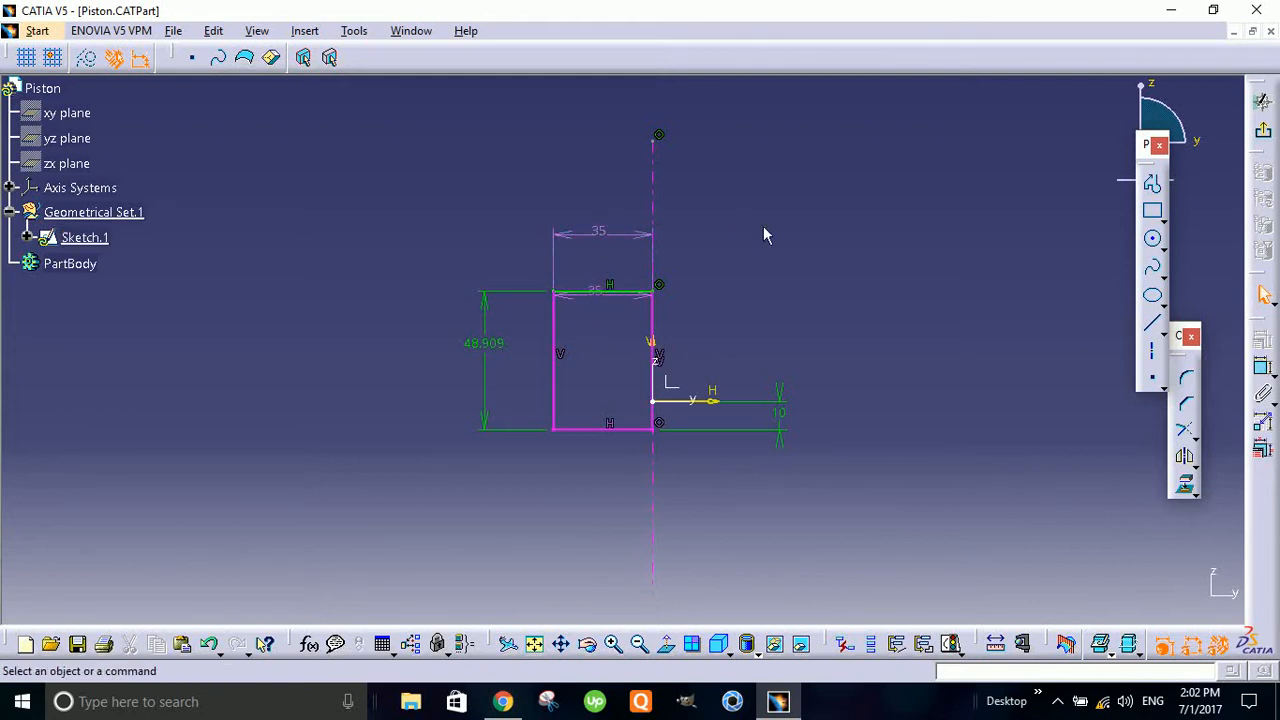
- Delete the redundant 35 mm width dimension above the rectangle and set the rectangle's height to 45 mm
double_click(600, 238)
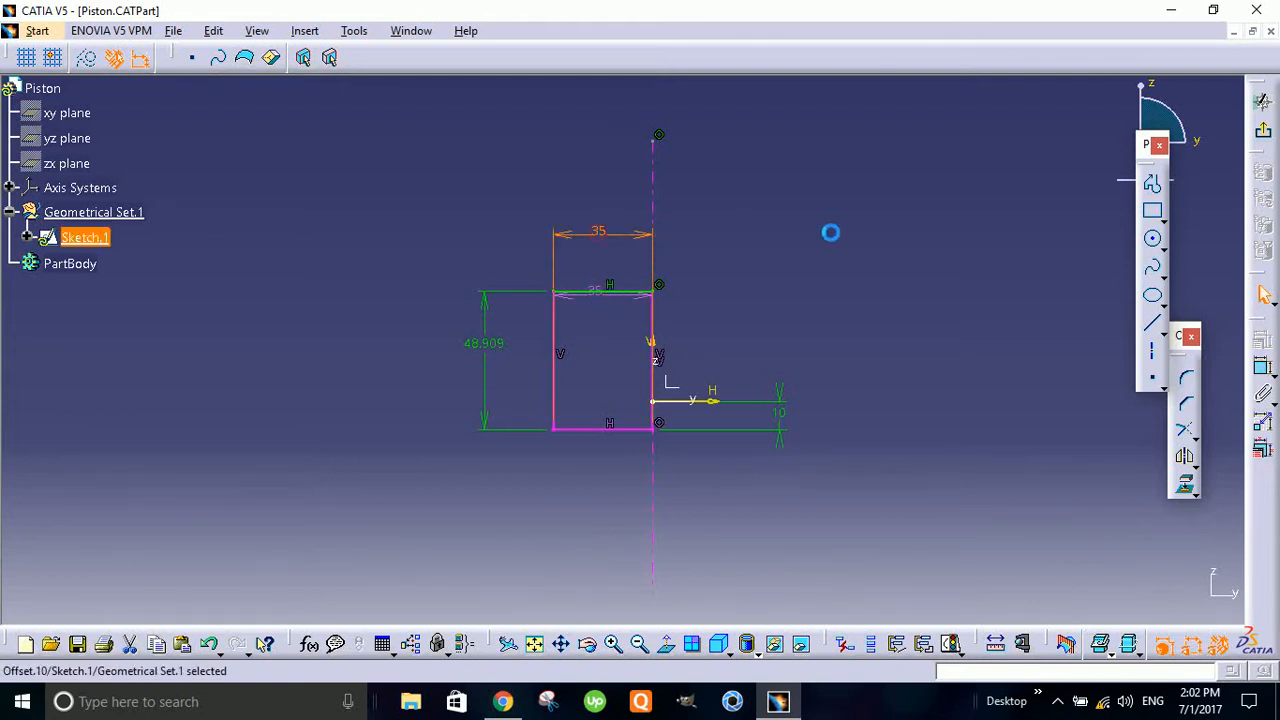
key("Delete")
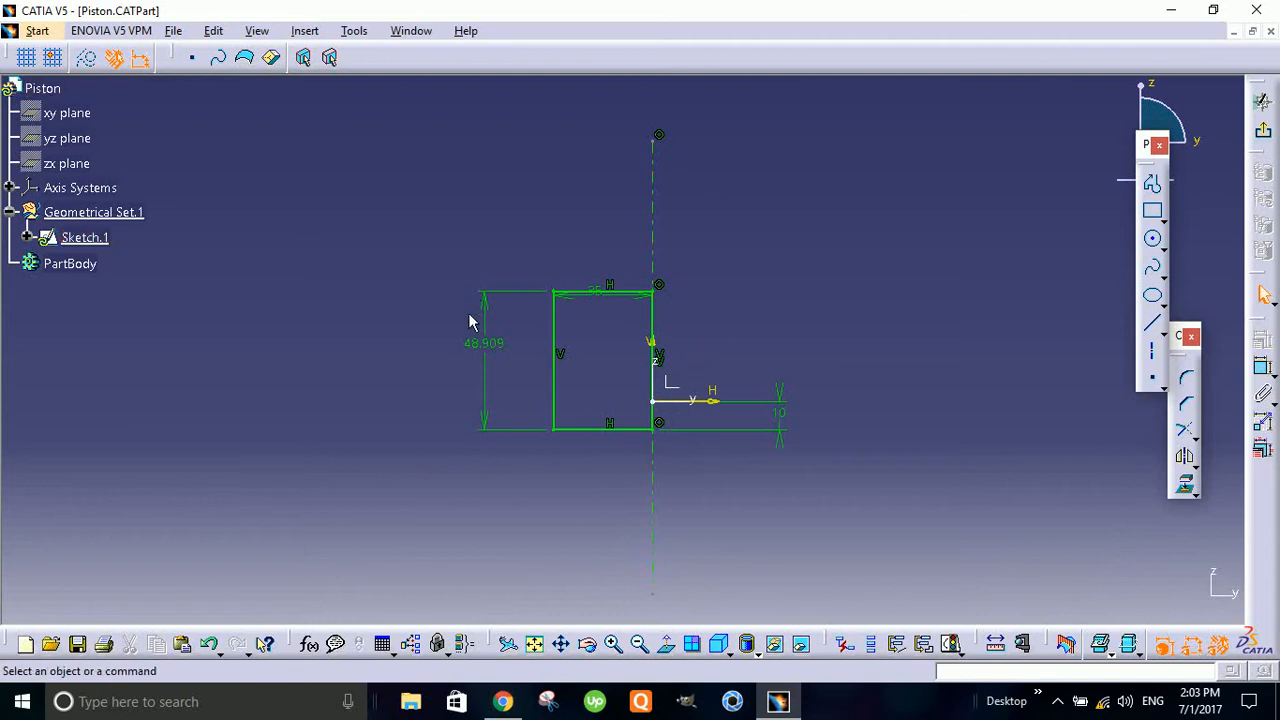
double_click(500, 350)
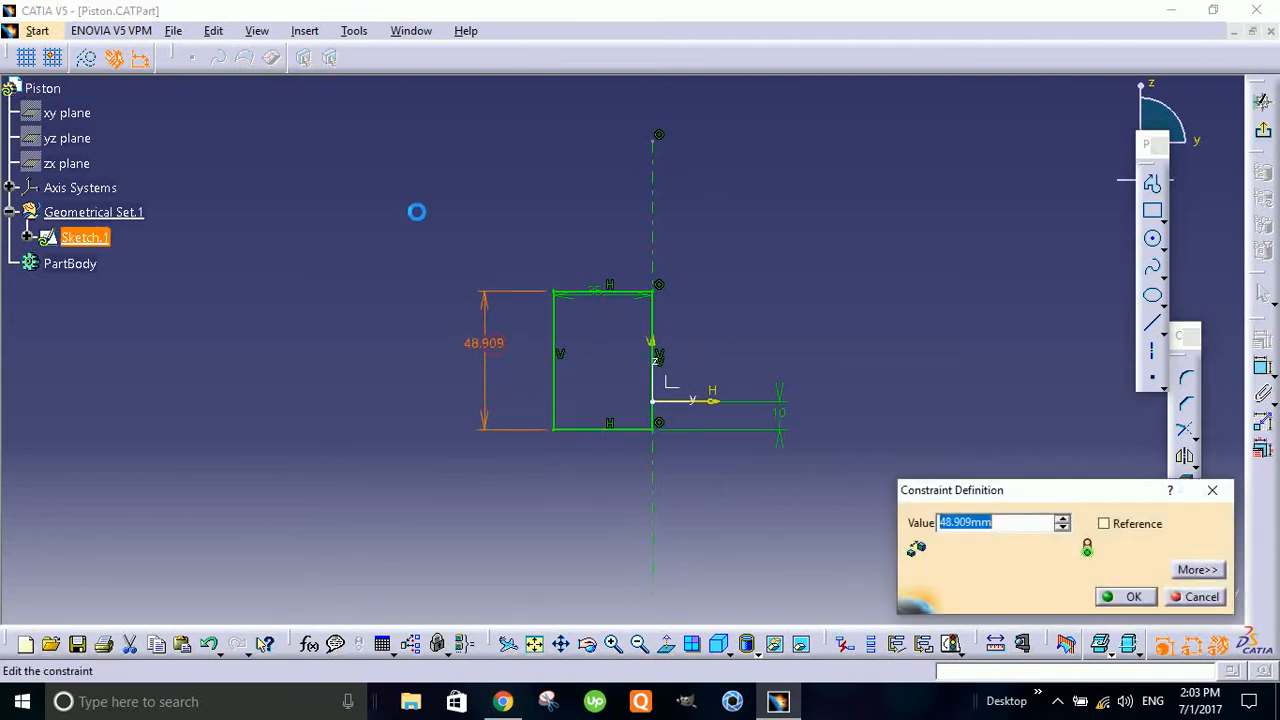
type("3")
key("BackSpace")
type("45")
key("Return")
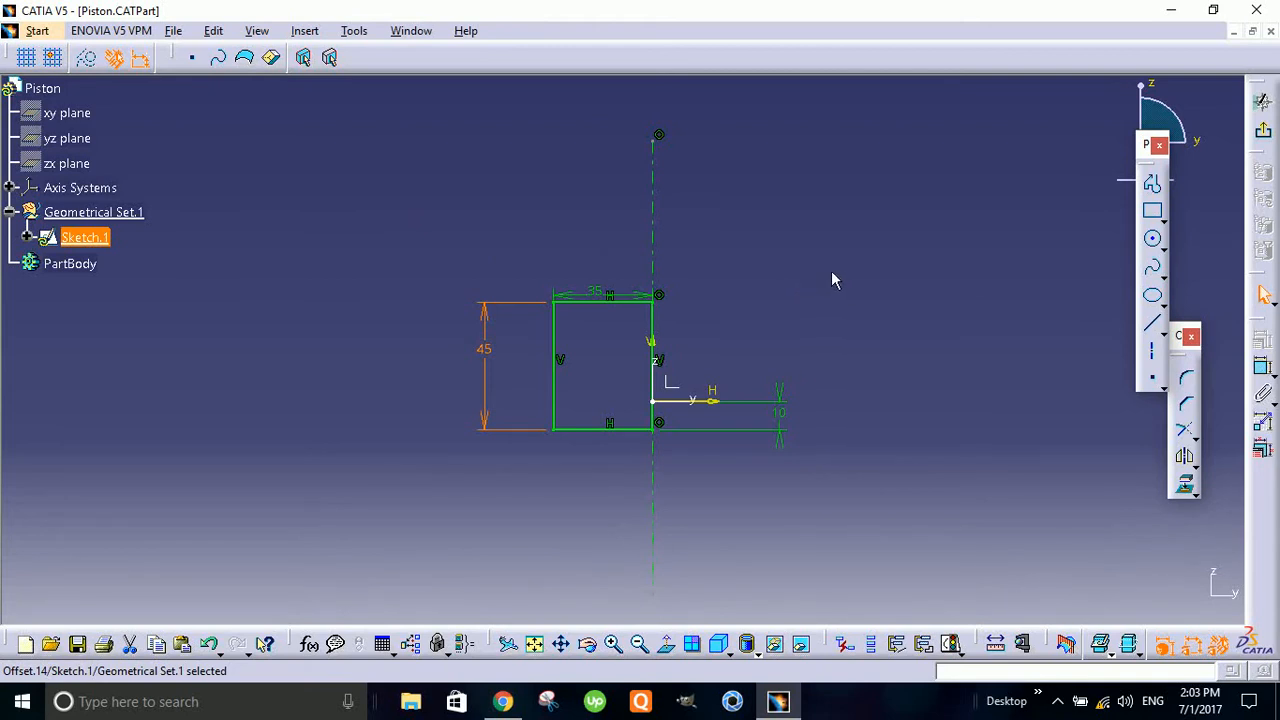
- Exit the finished profile sketch and insert a new body into the part
left_click(1263, 130)
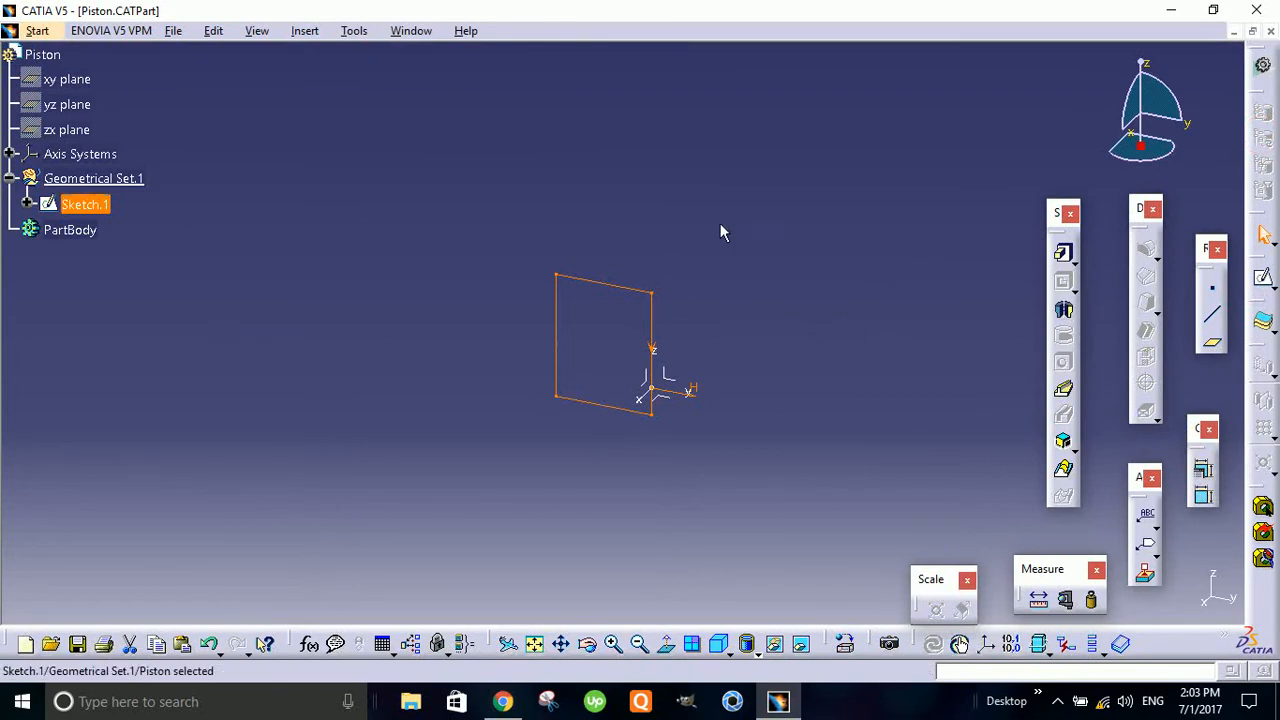
left_click(409, 190)
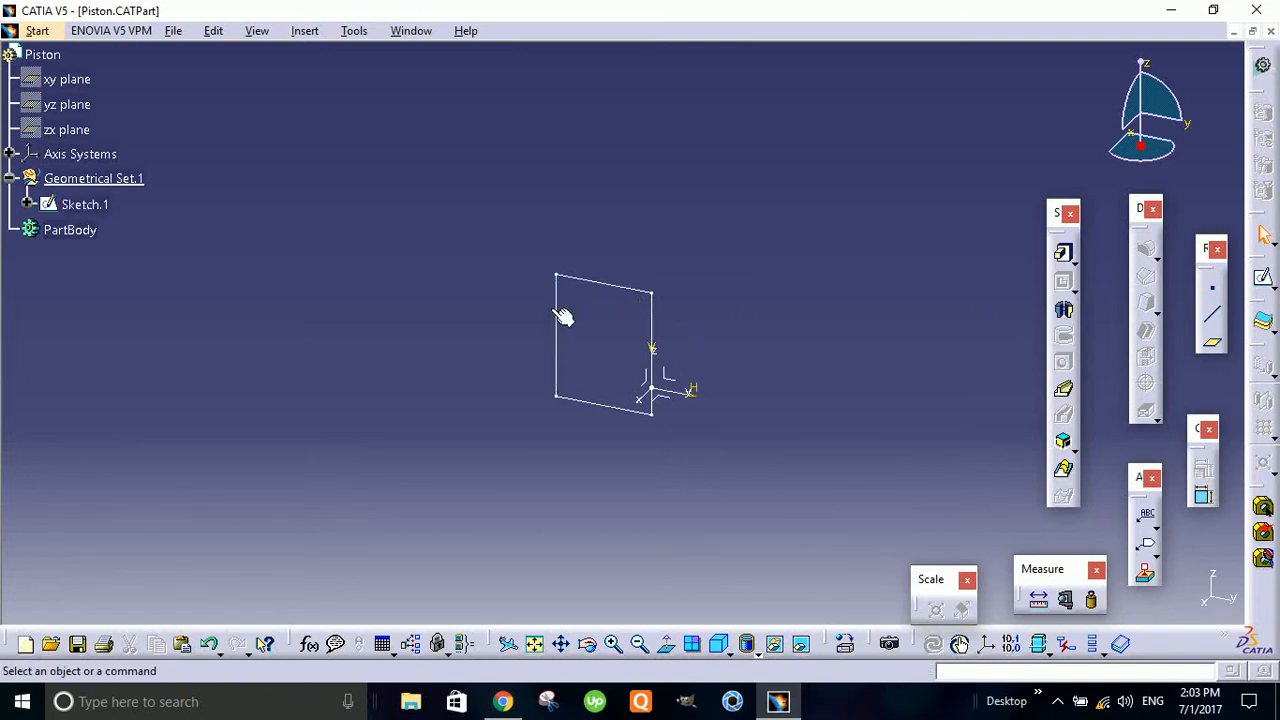
left_click(84, 235)
left_click(333, 217)
left_click(83, 235)
left_click(313, 167)
left_click(305, 32)
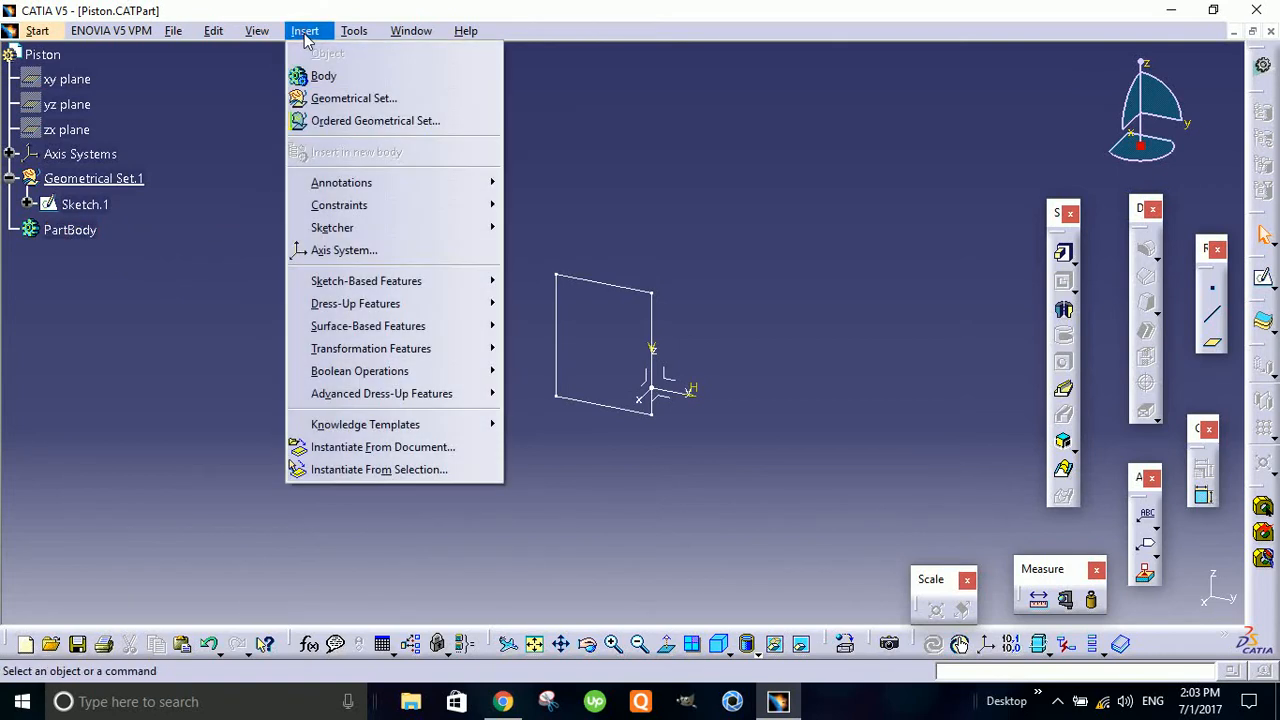
left_click(329, 85)
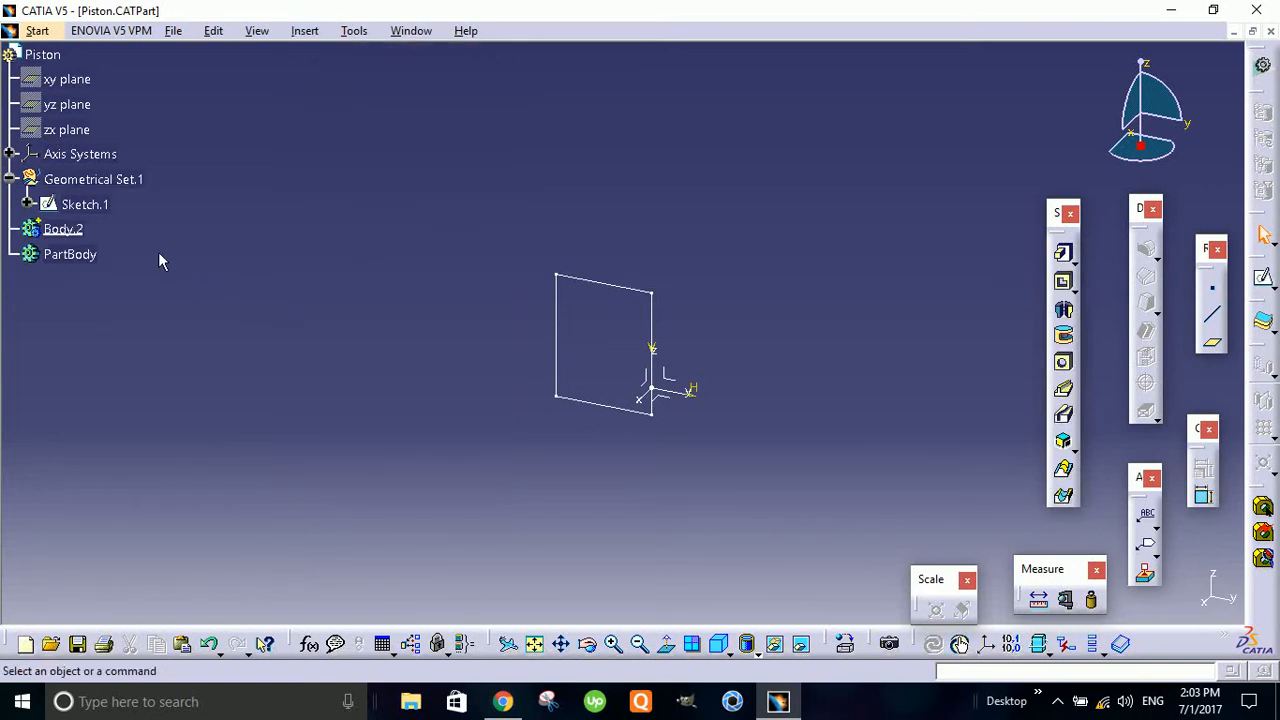
left_click(79, 257)
left_click(70, 230)
left_click(309, 208)
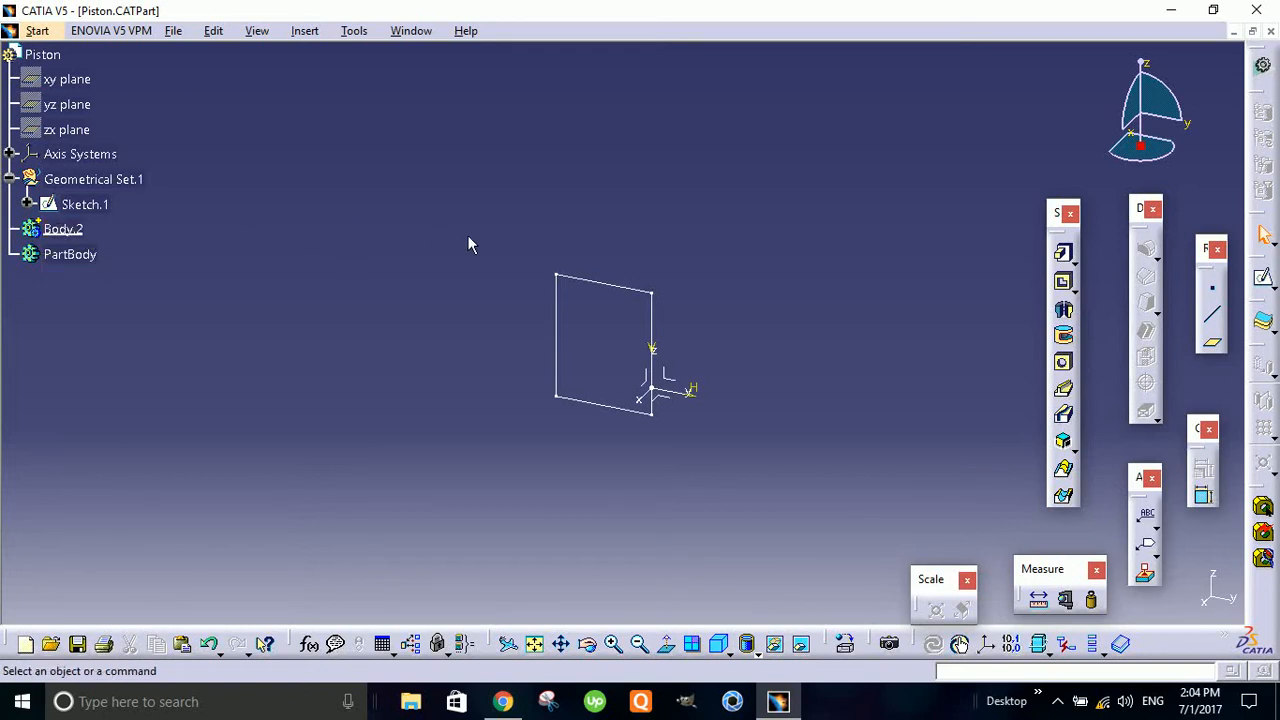
left_click(125, 180)
left_click(317, 164)
- Define Geometrical Set.1 as the in-work object
left_click(136, 180)
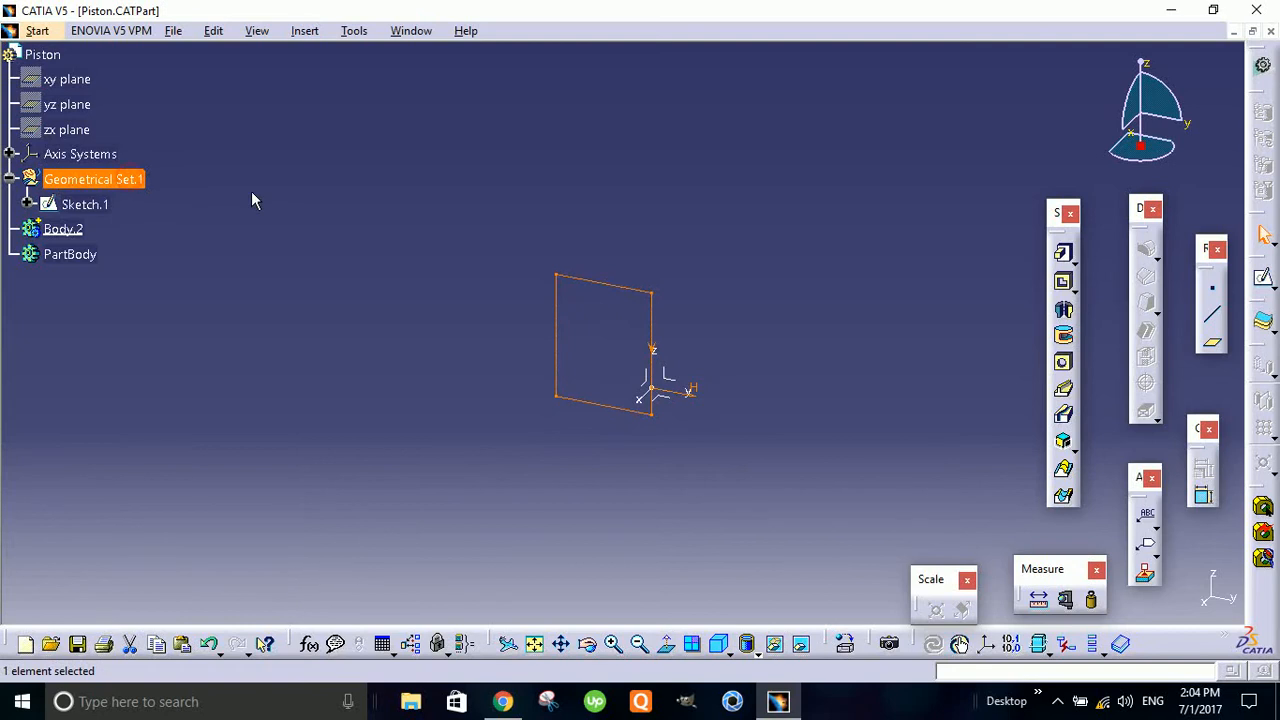
right_click(136, 180)
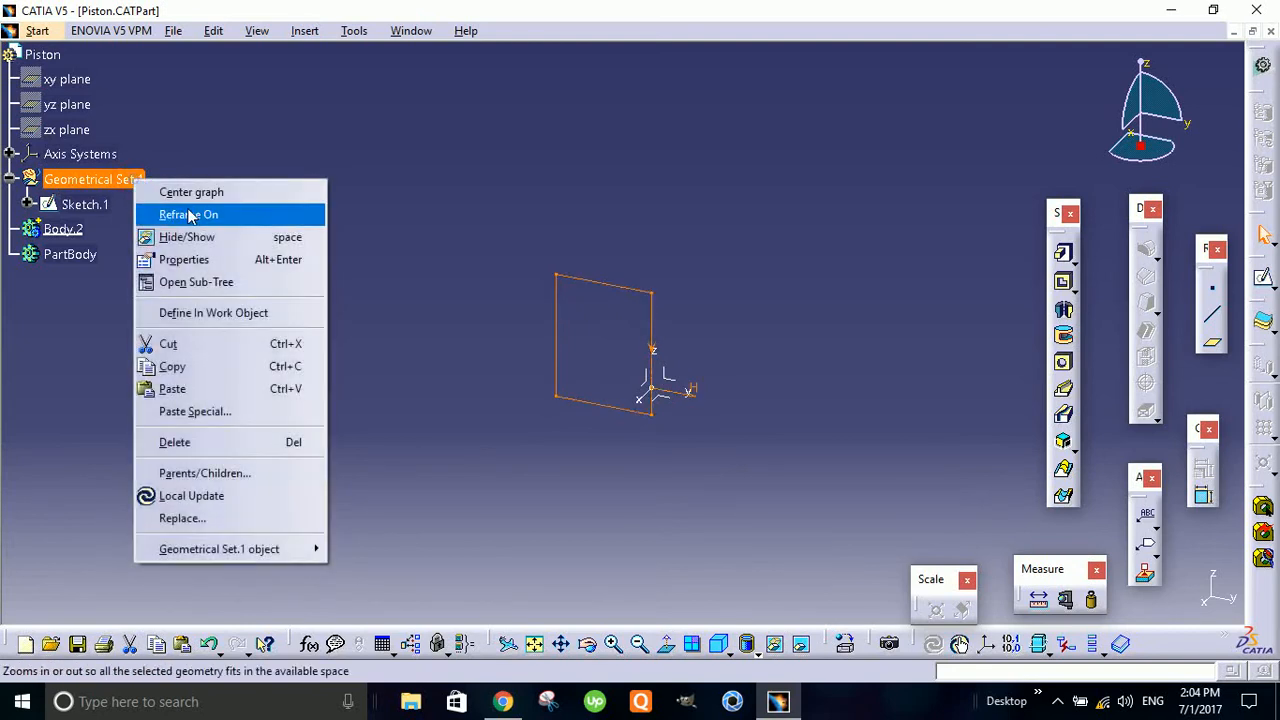
left_click(268, 315)
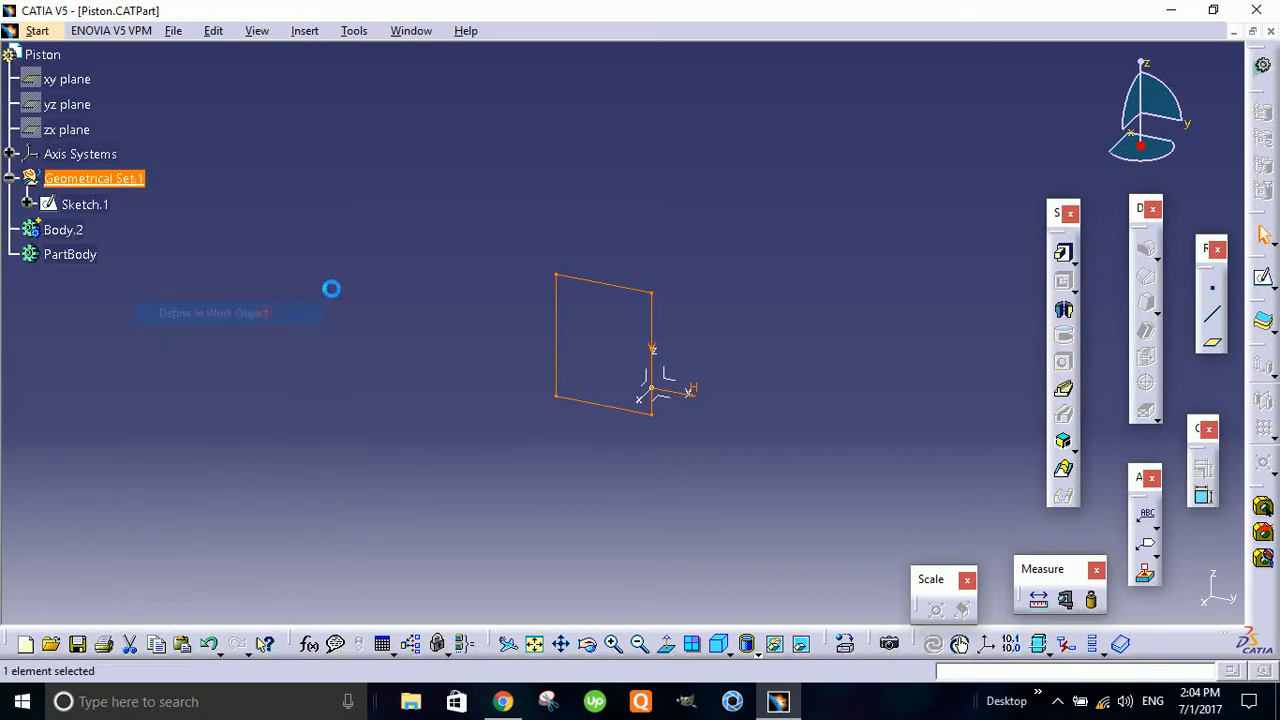
left_click(288, 229)
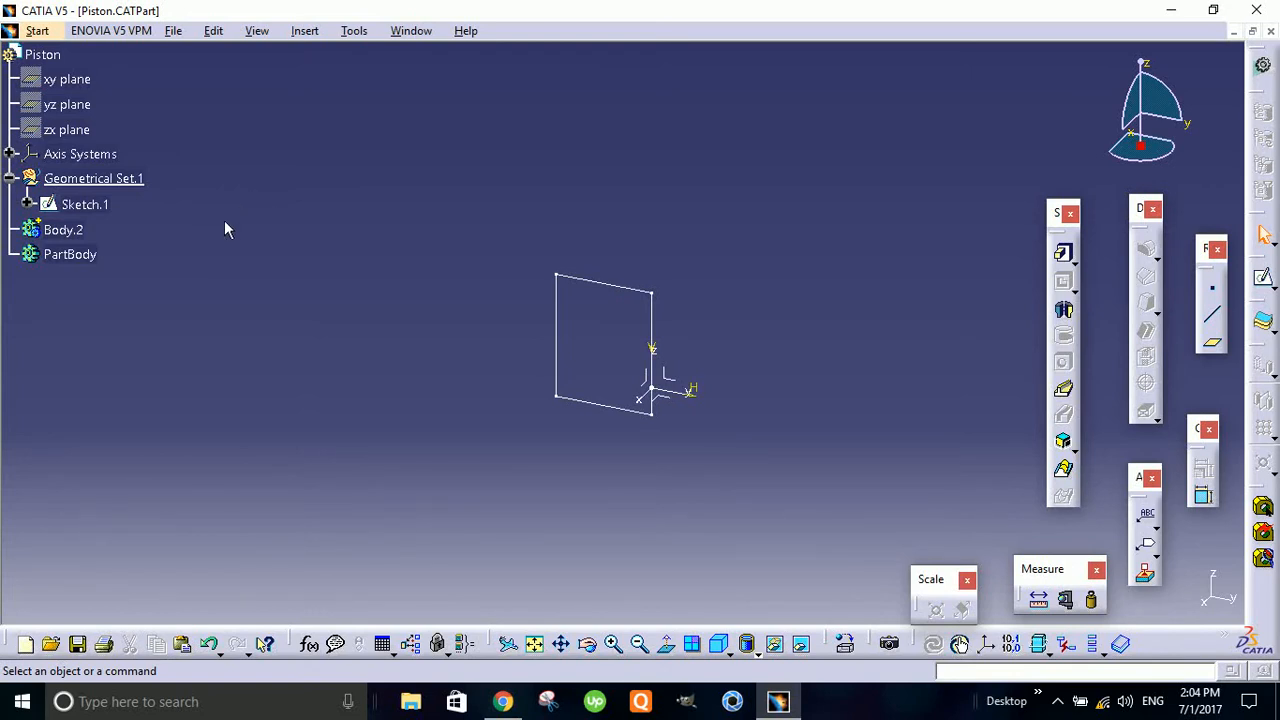
- Define Body.2 as the in-work object
left_click(72, 231)
right_click(60, 229)
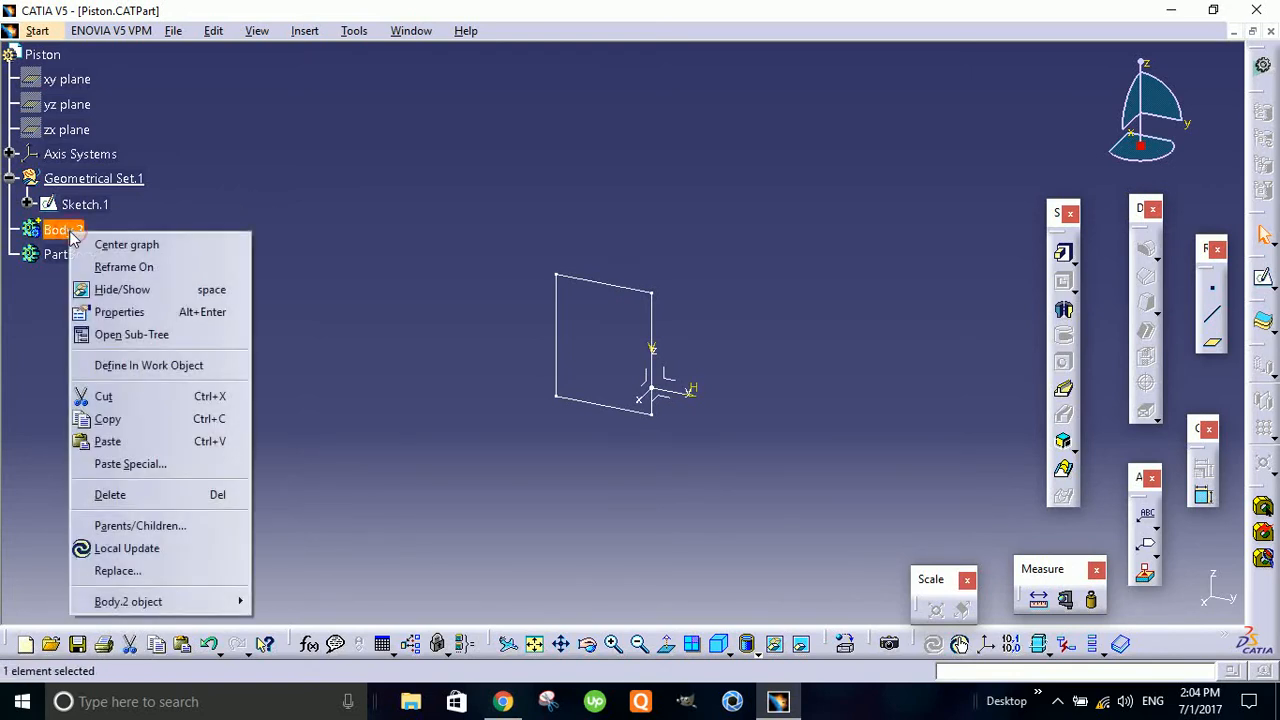
left_click(150, 364)
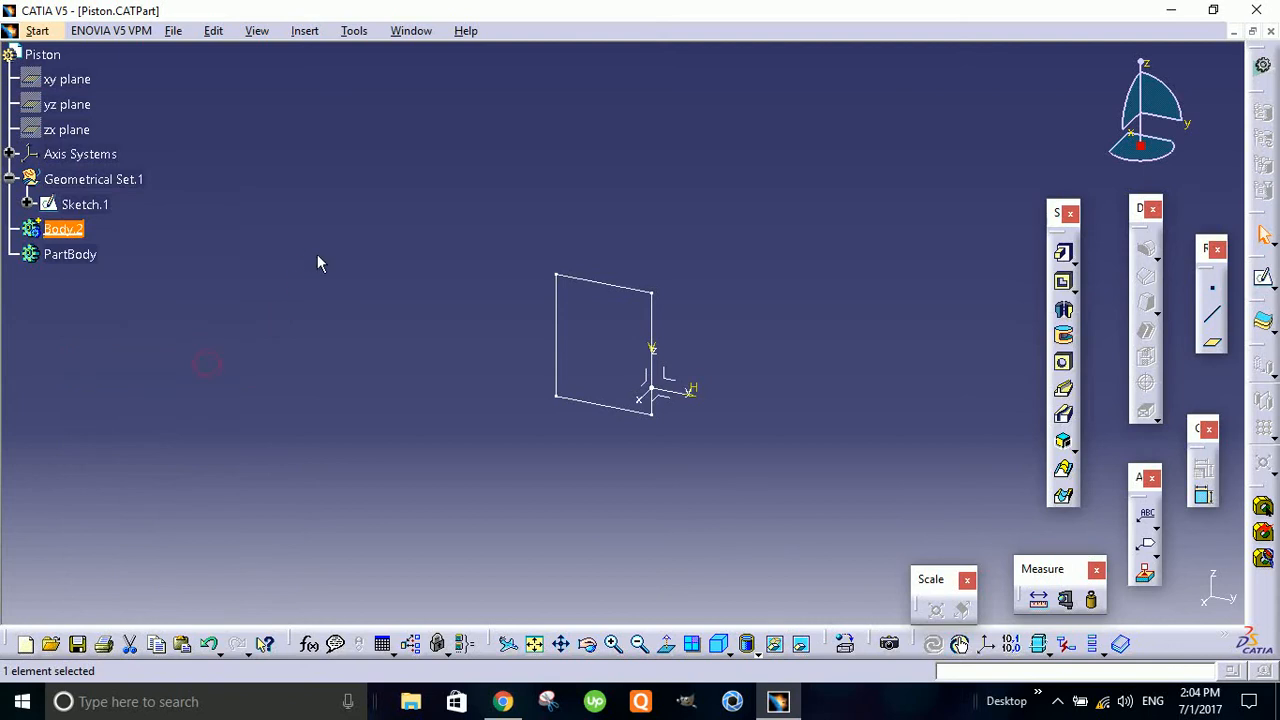
left_click(665, 188)
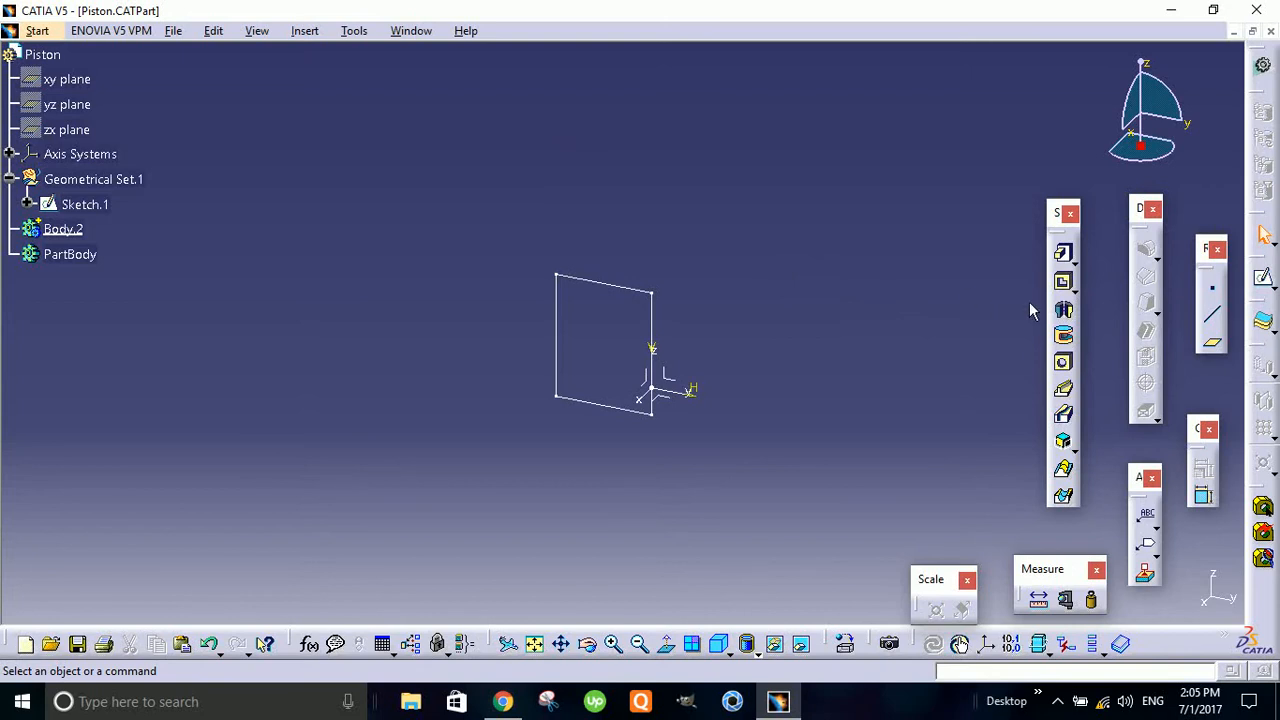
- Create a Shaft by revolving Sketch.1 through 360 degrees about the sketch axis
left_click(1063, 309)
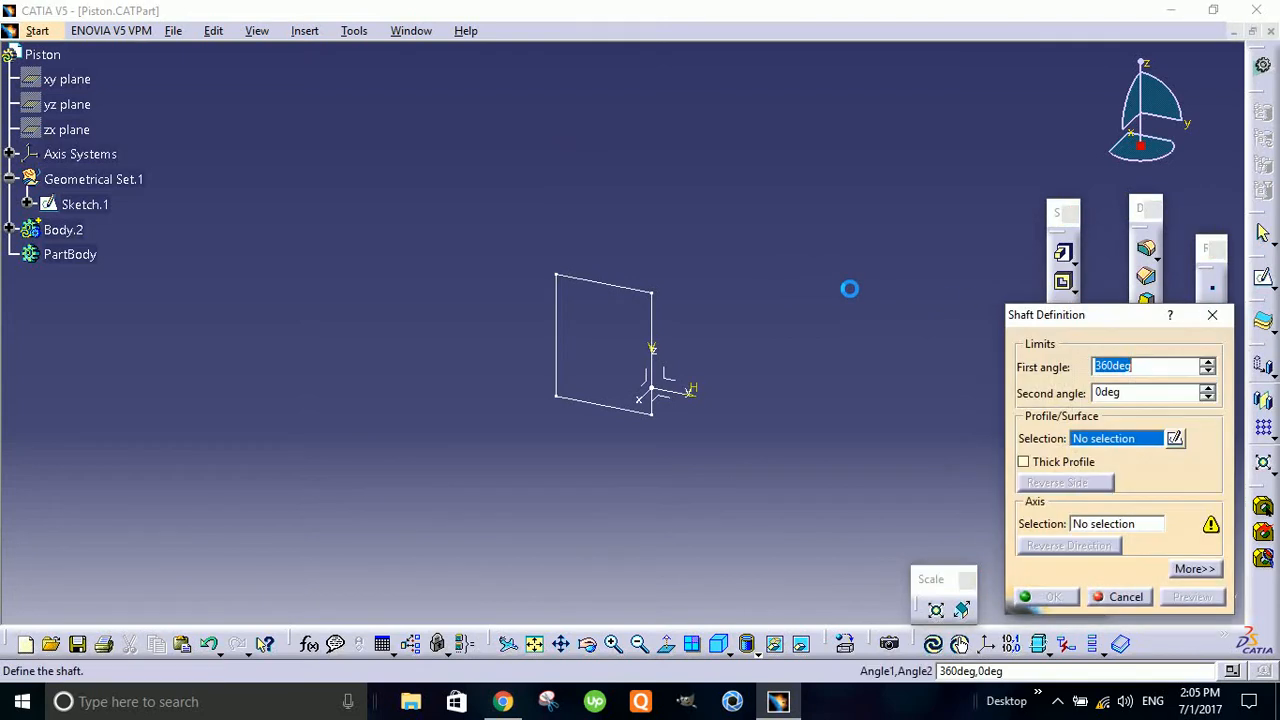
left_click(617, 292)
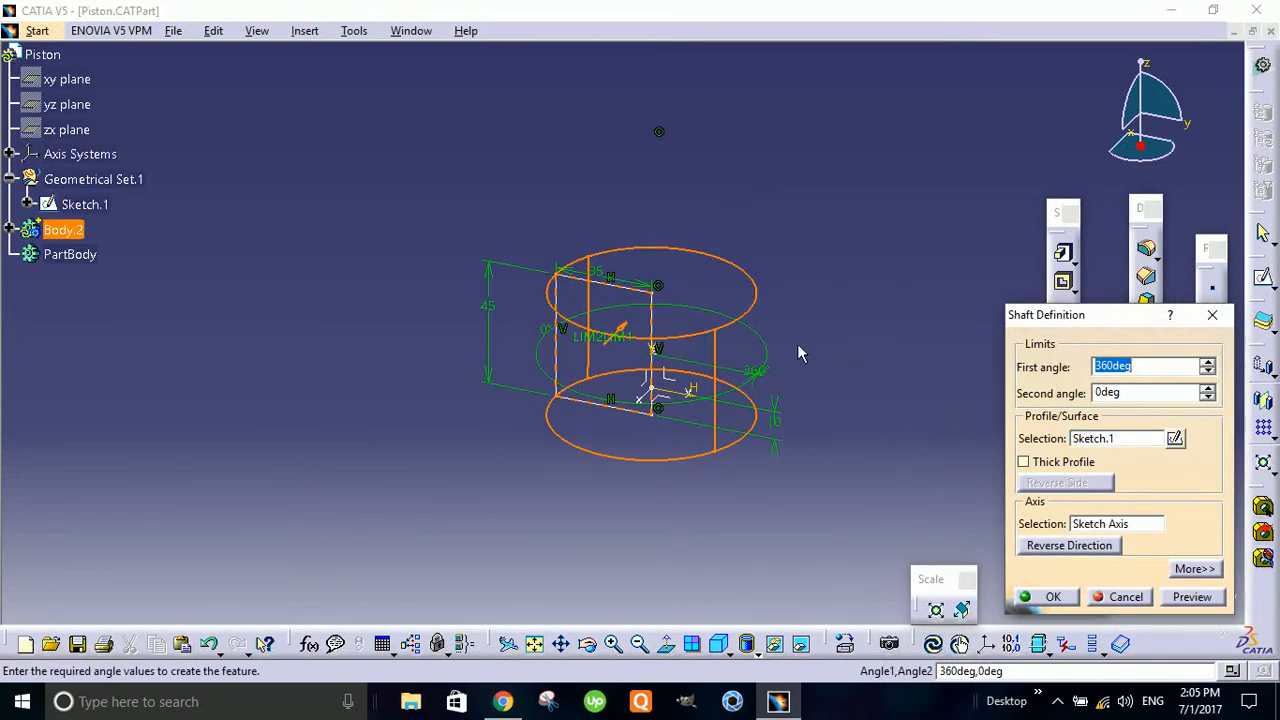
left_click(1040, 597)
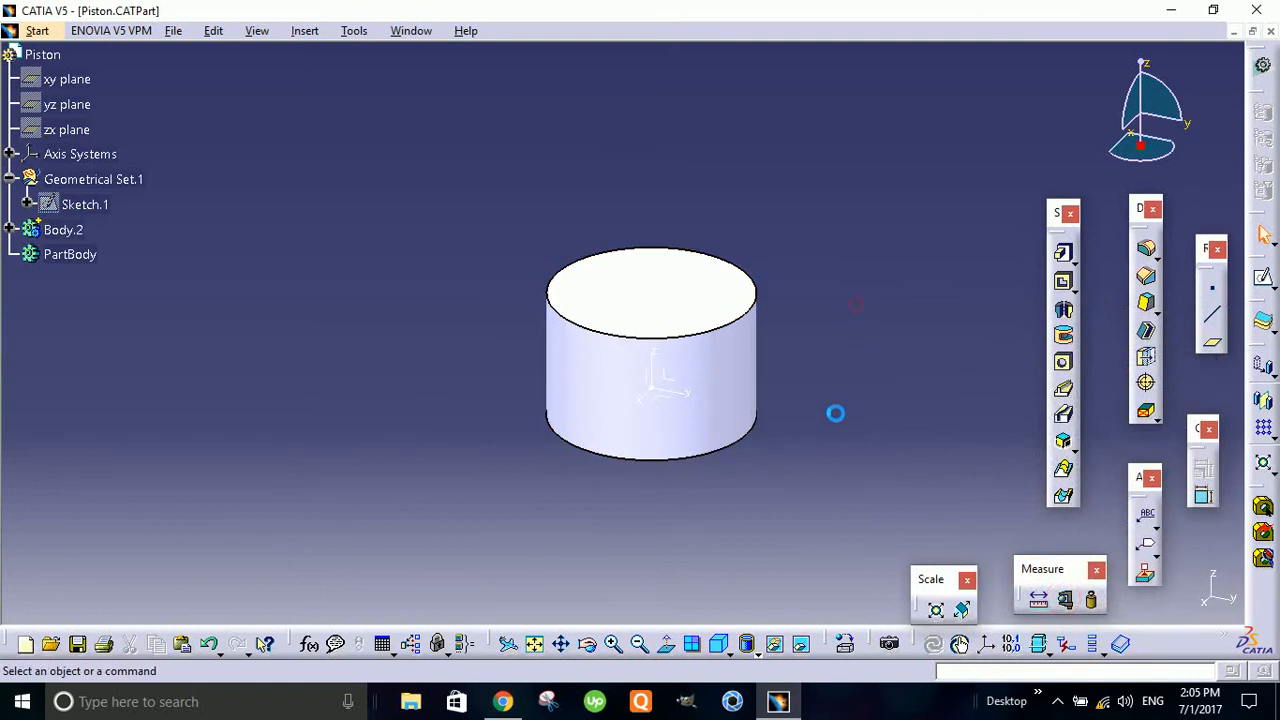
- Start a new sketch on the yz plane of the axis system inside the solid cylinder
middle_click_drag(703, 480, 619, 485)
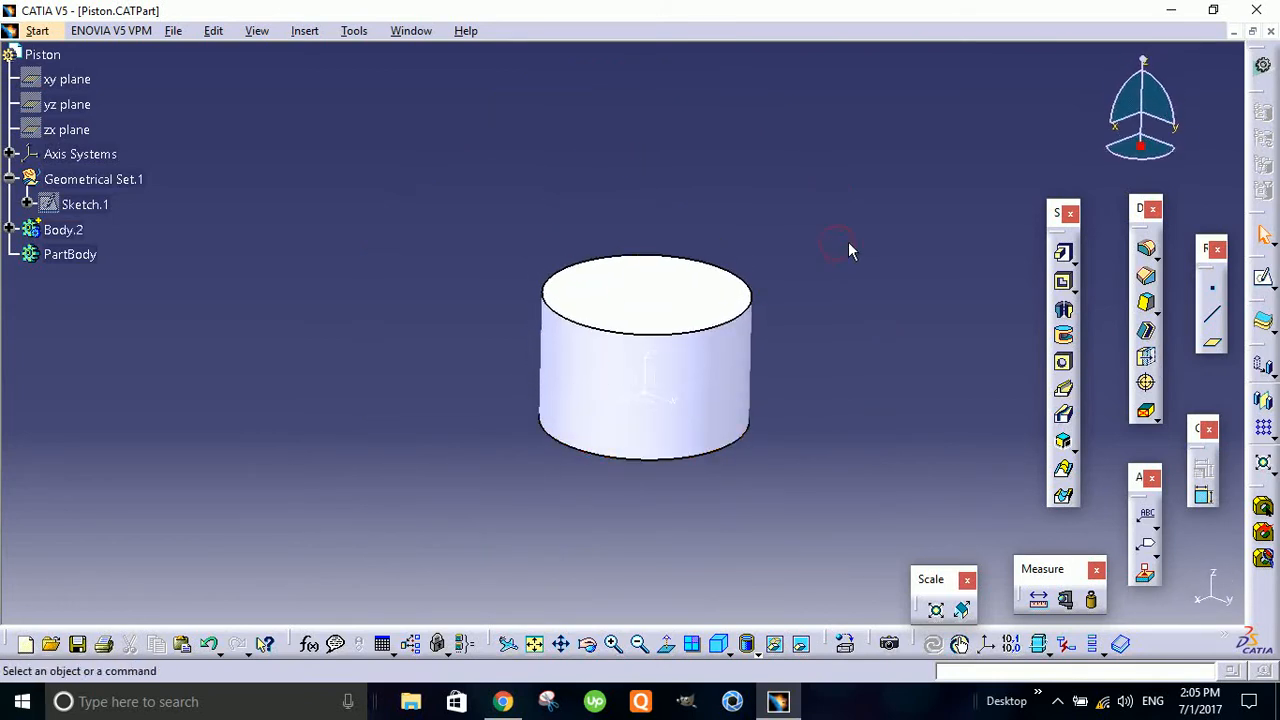
middle_click_drag(846, 251, 625, 415)
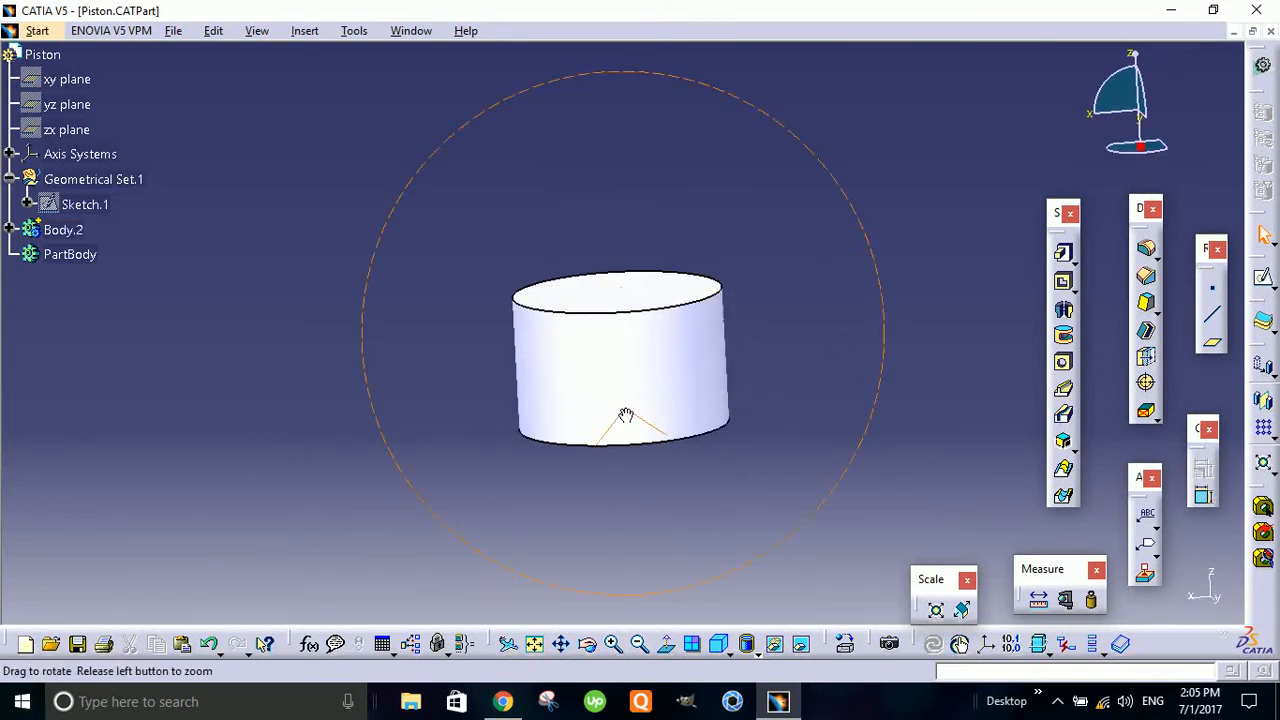
middle_click_drag(497, 386, 644, 177)
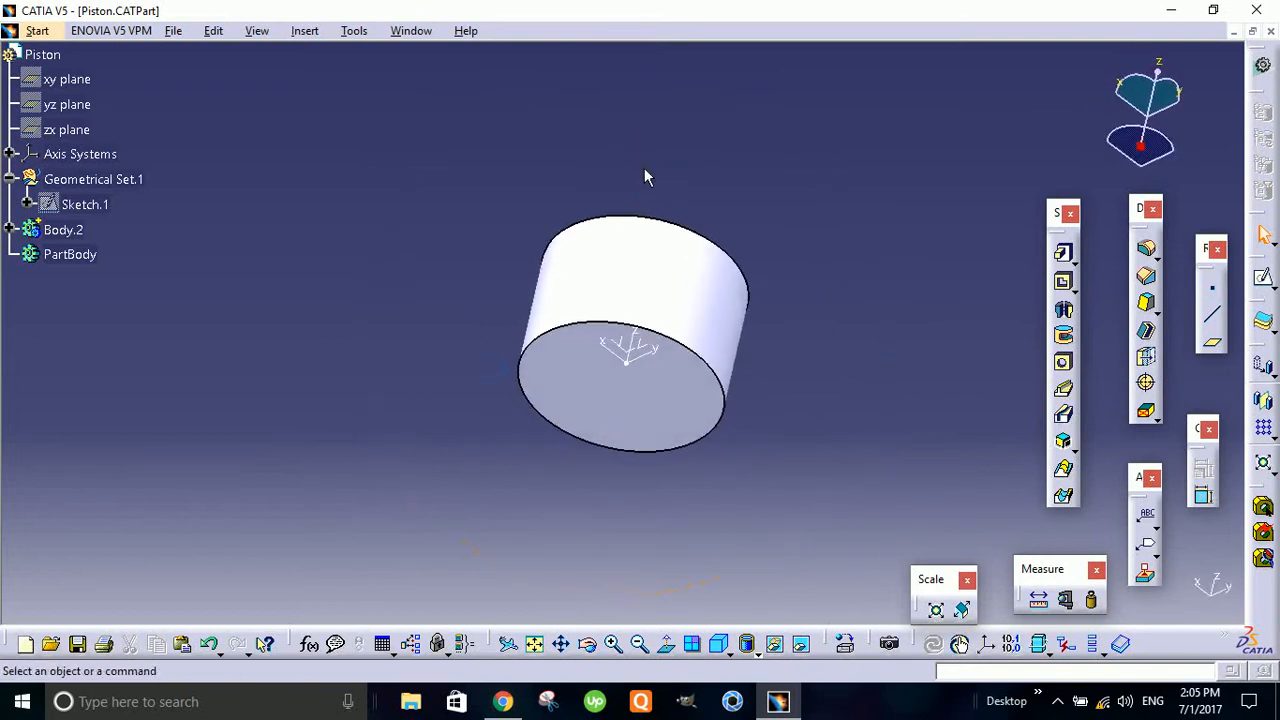
middle_click_drag(706, 410, 752, 358)
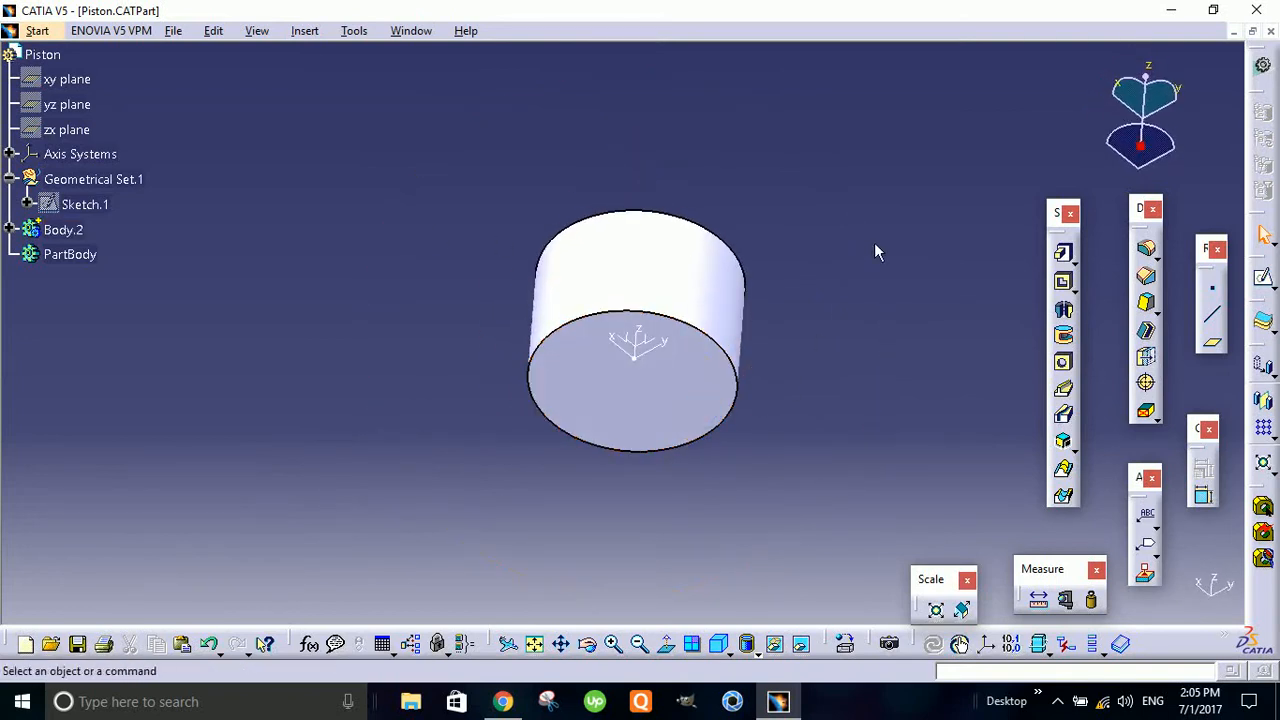
left_click(660, 346)
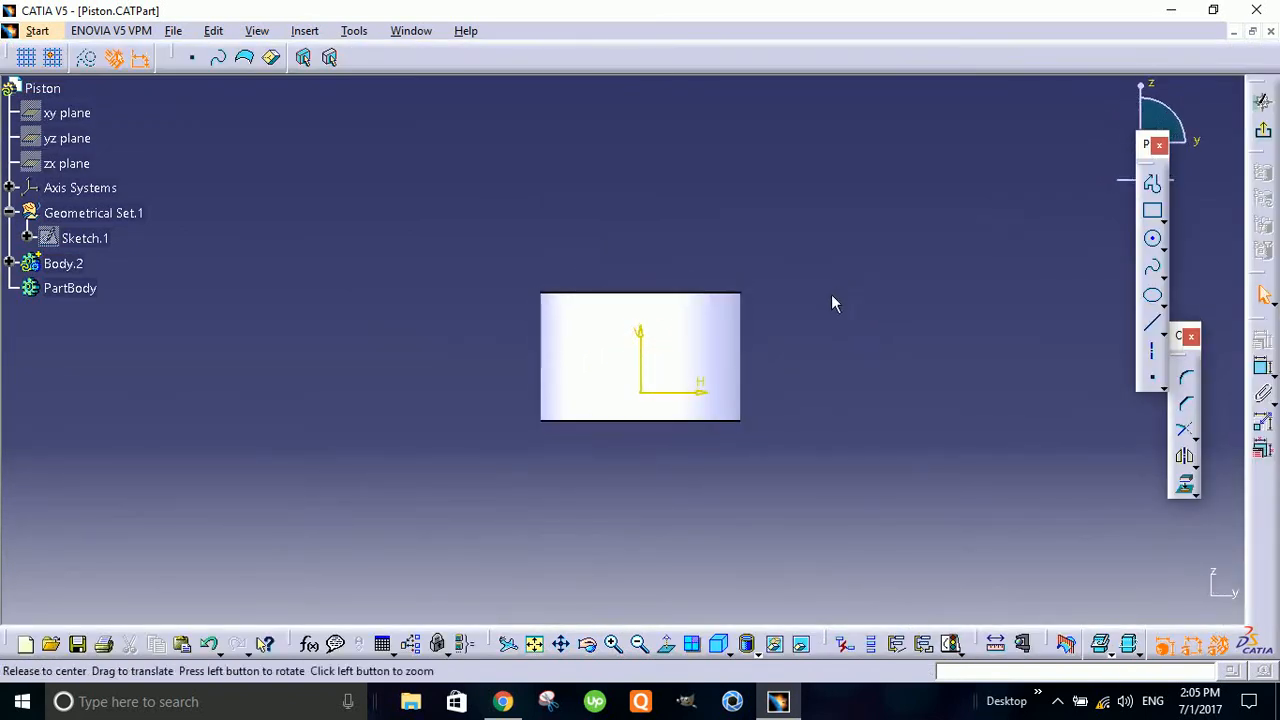
- Draw a vertical axis line about 73 mm long through the sketch origin, extending beyond both ends of the cylinder
middle_click_drag(831, 294, 849, 335)
middle_click_drag(849, 408, 849, 310)
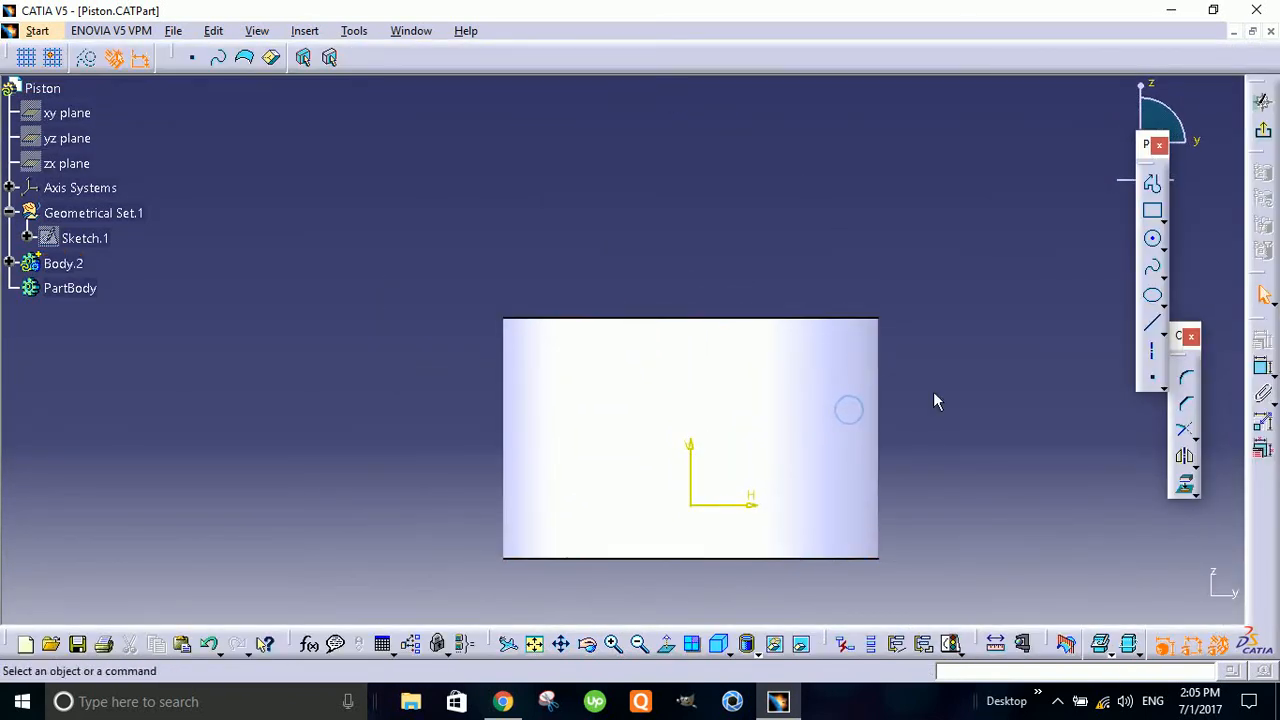
middle_click_drag(933, 391, 859, 352)
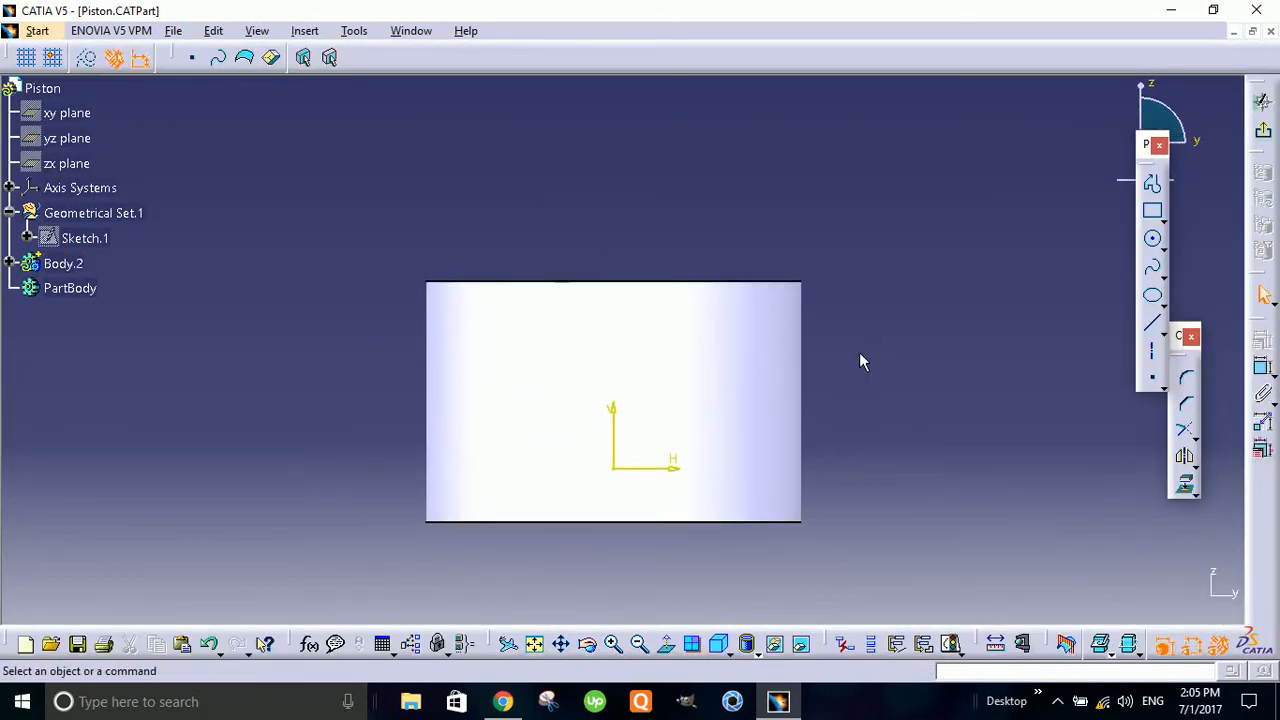
left_click(1152, 350)
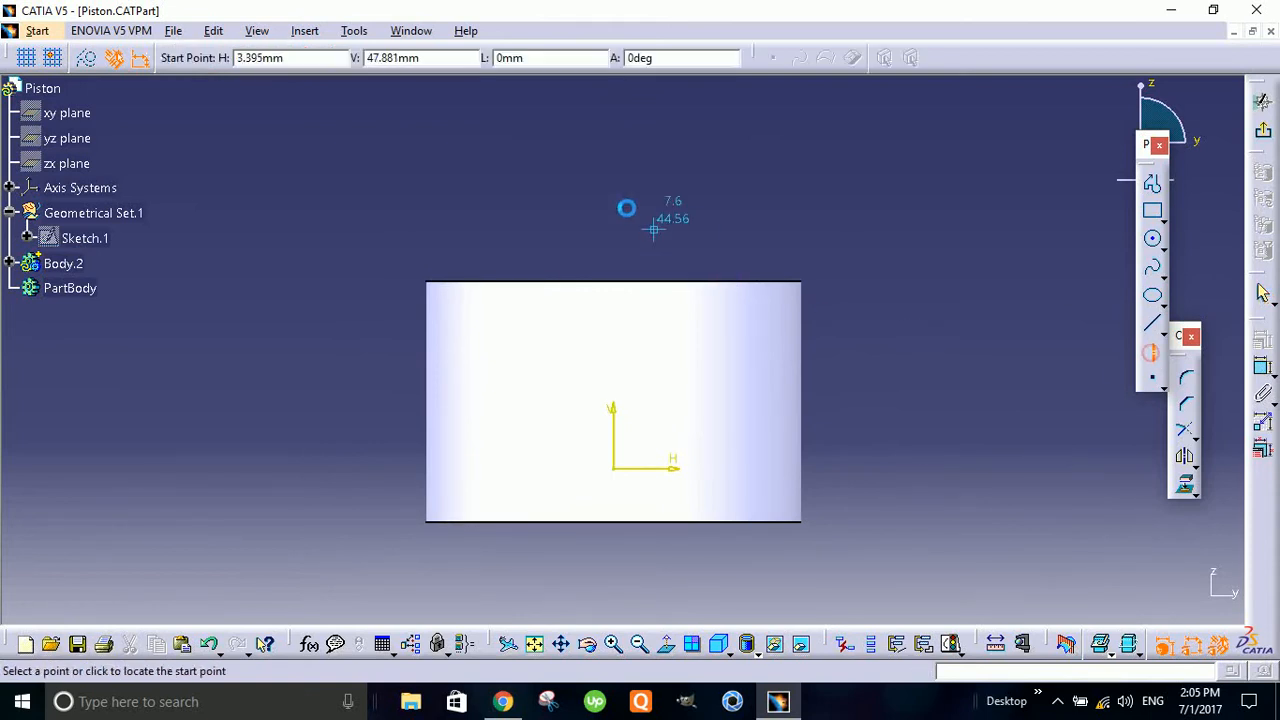
left_click(614, 166)
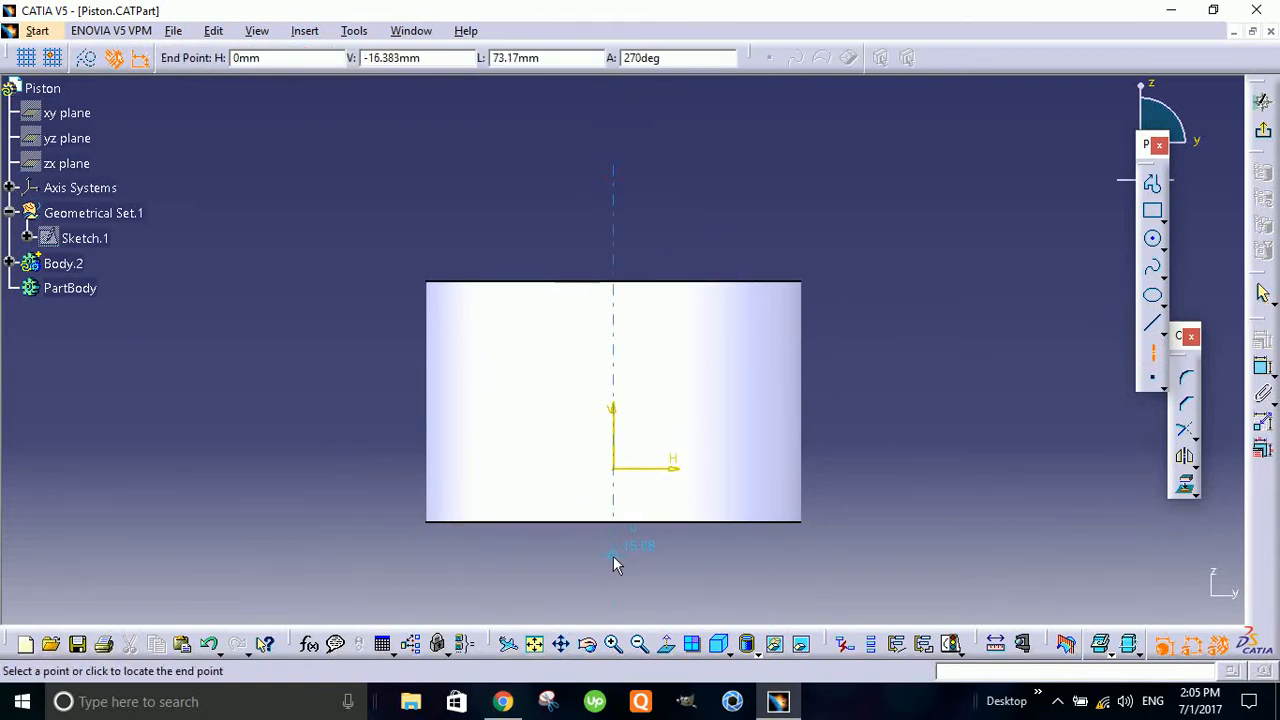
left_click(613, 556)
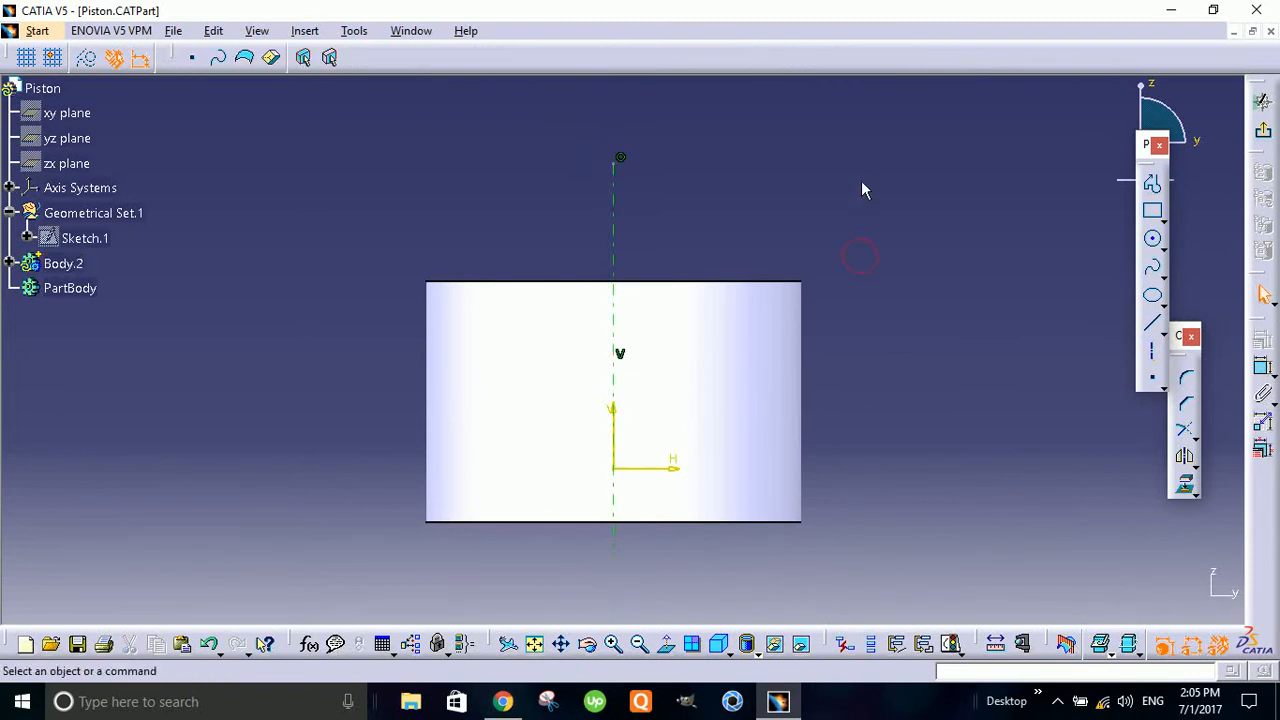
- Sketch two stacked rectangles, each about 5.6 mm wide and 2.5 mm high, across the cylinder's side edge near its upper end
left_click(1152, 210)
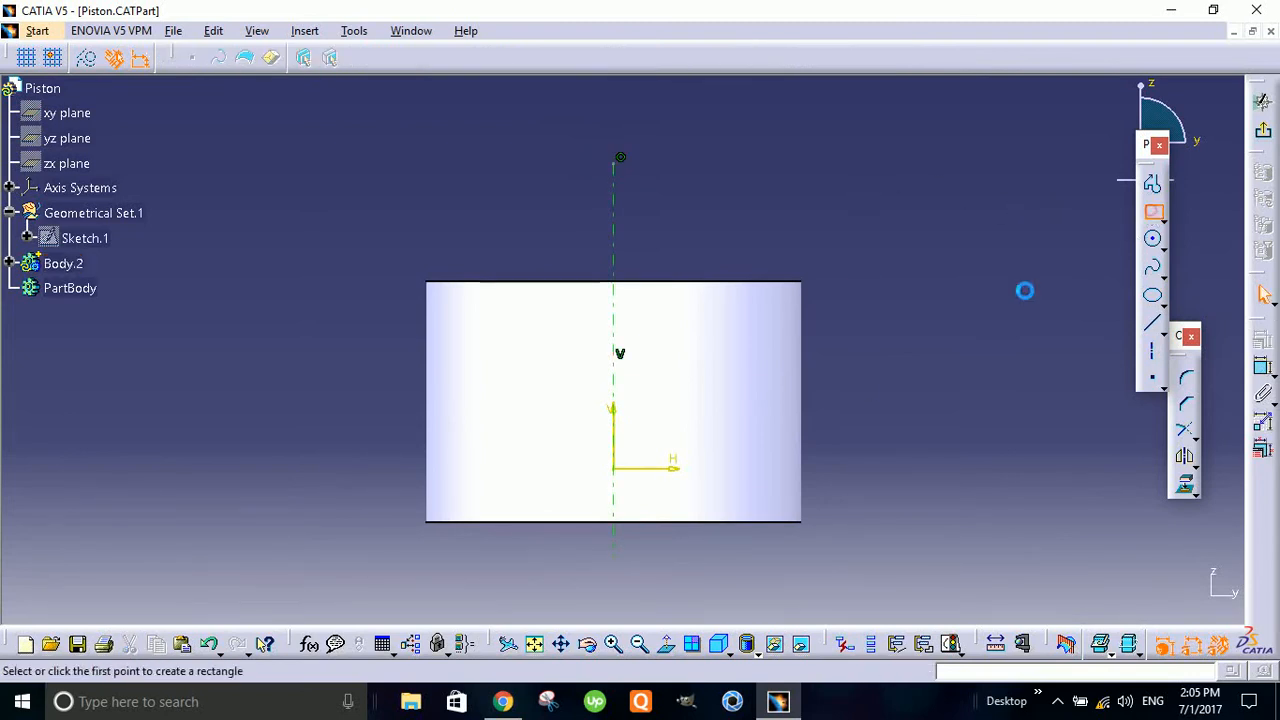
left_click(814, 300)
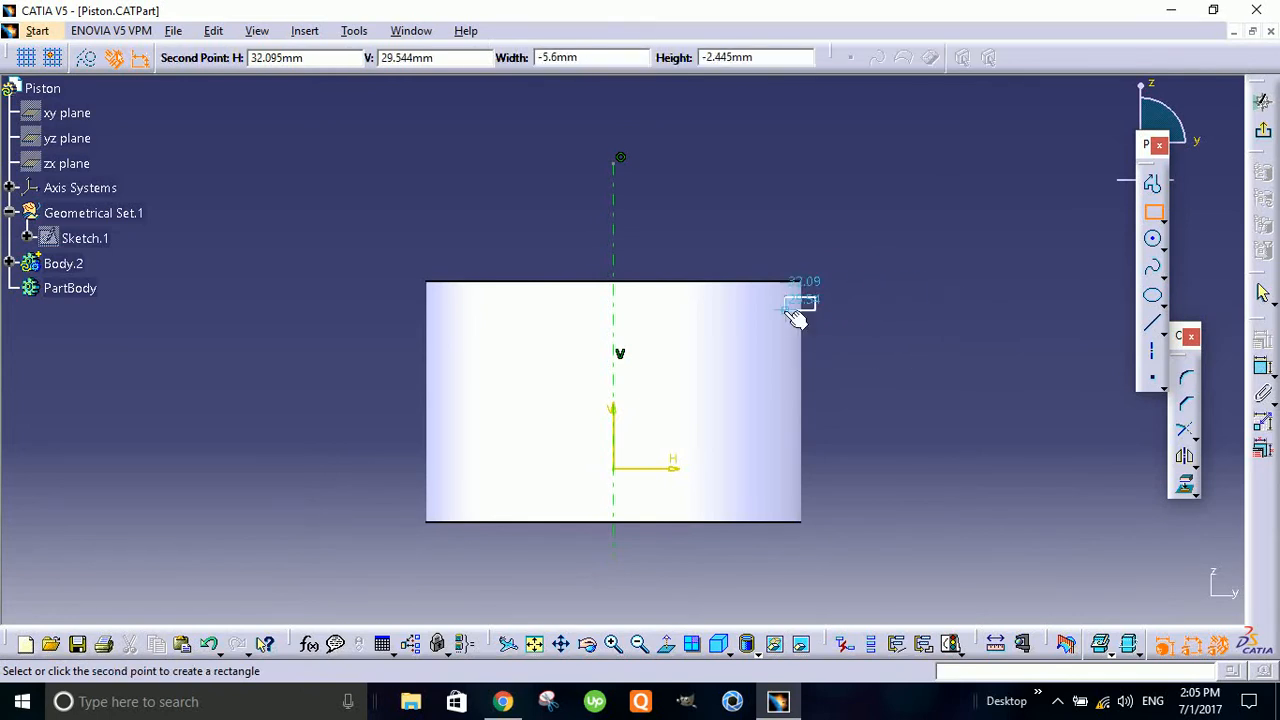
left_click(797, 313)
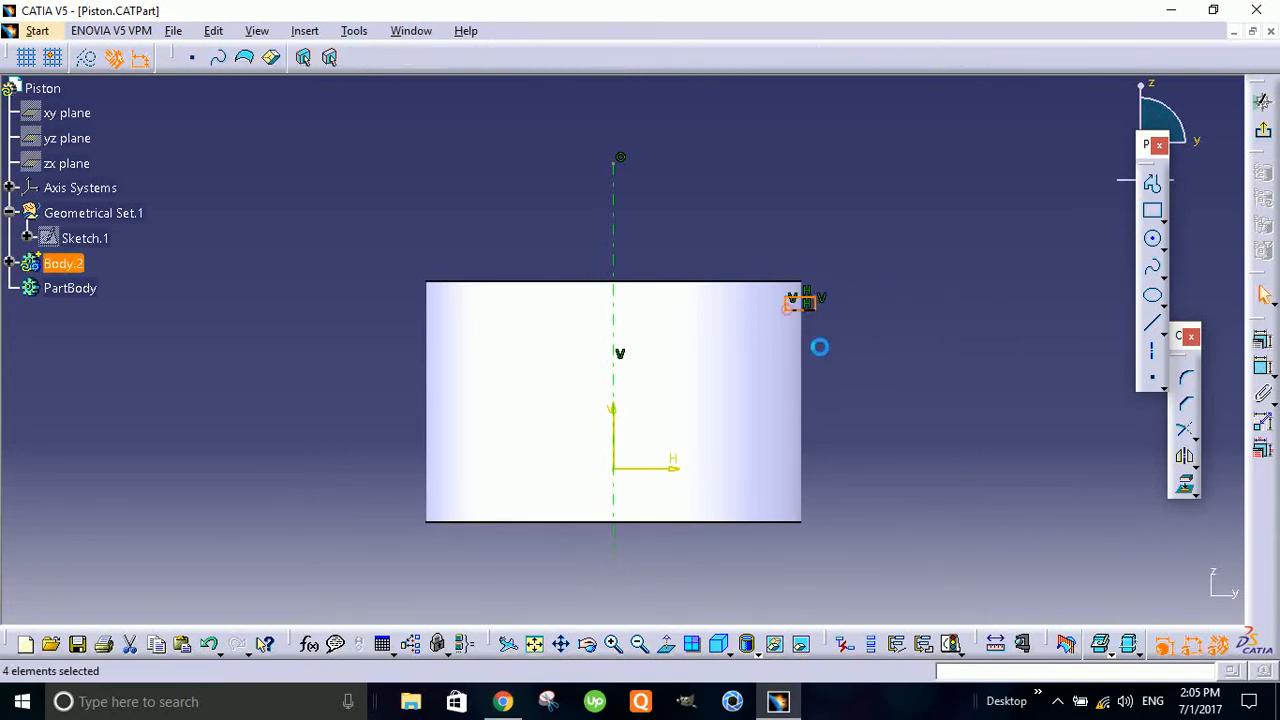
left_click(1153, 211)
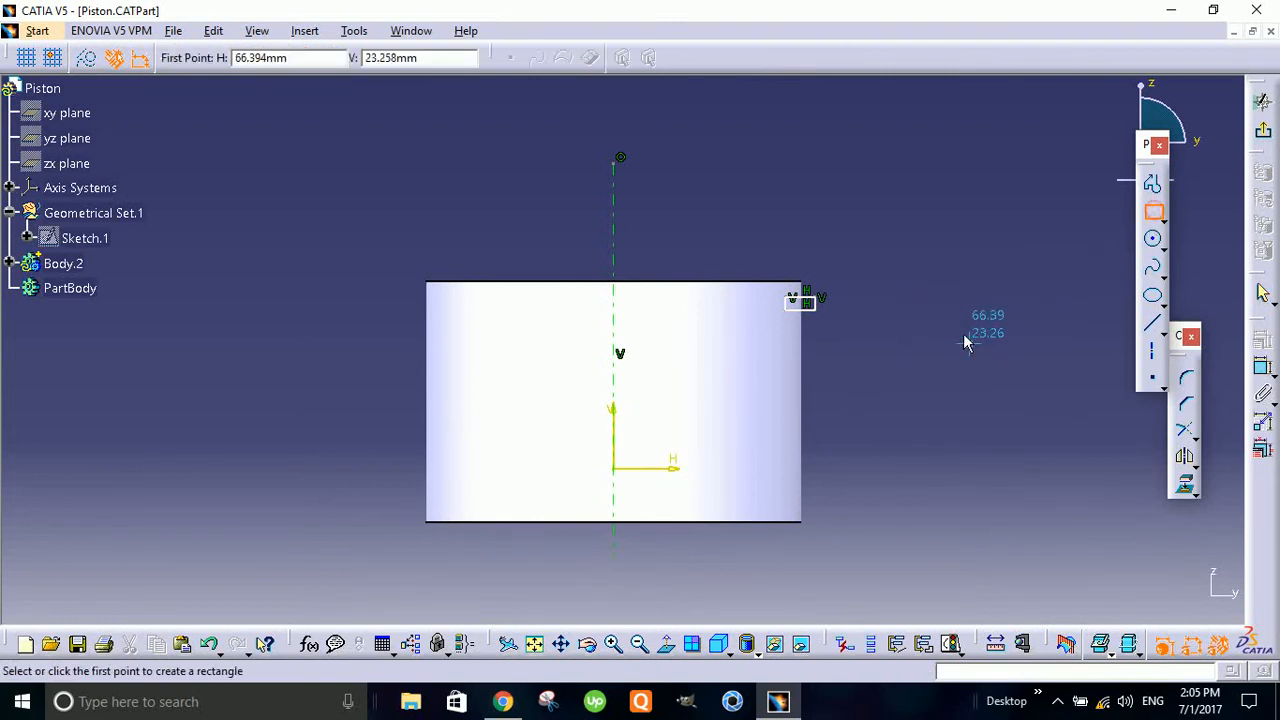
left_click(812, 334)
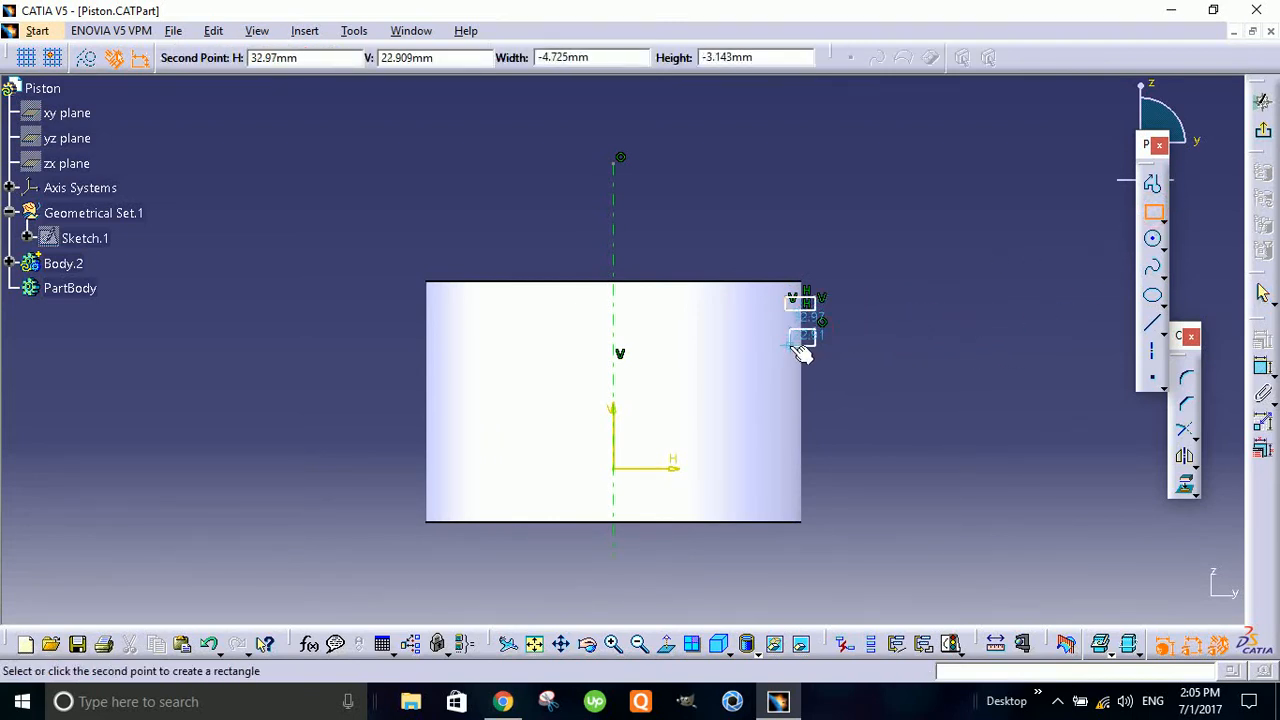
left_click(795, 340)
left_click(943, 241)
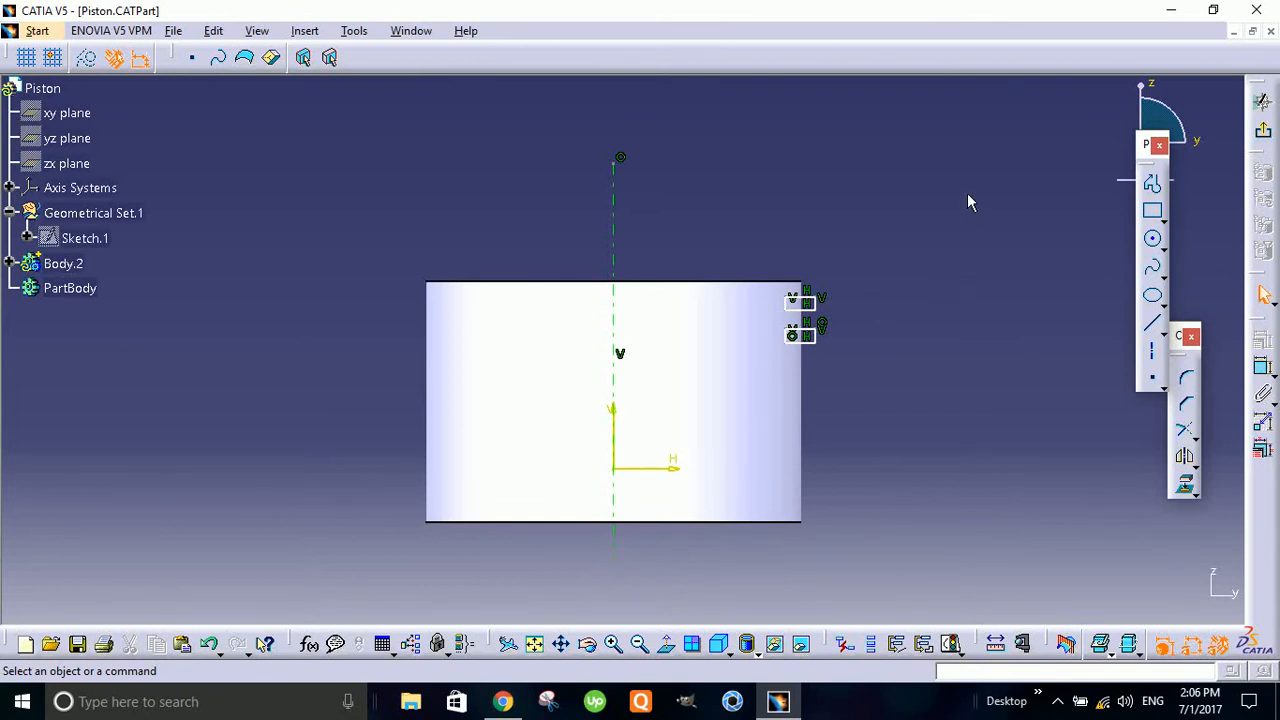
- Dimension the horizontal distance from the axis line to the inner edge of the upper rectangle
left_click(1264, 369)
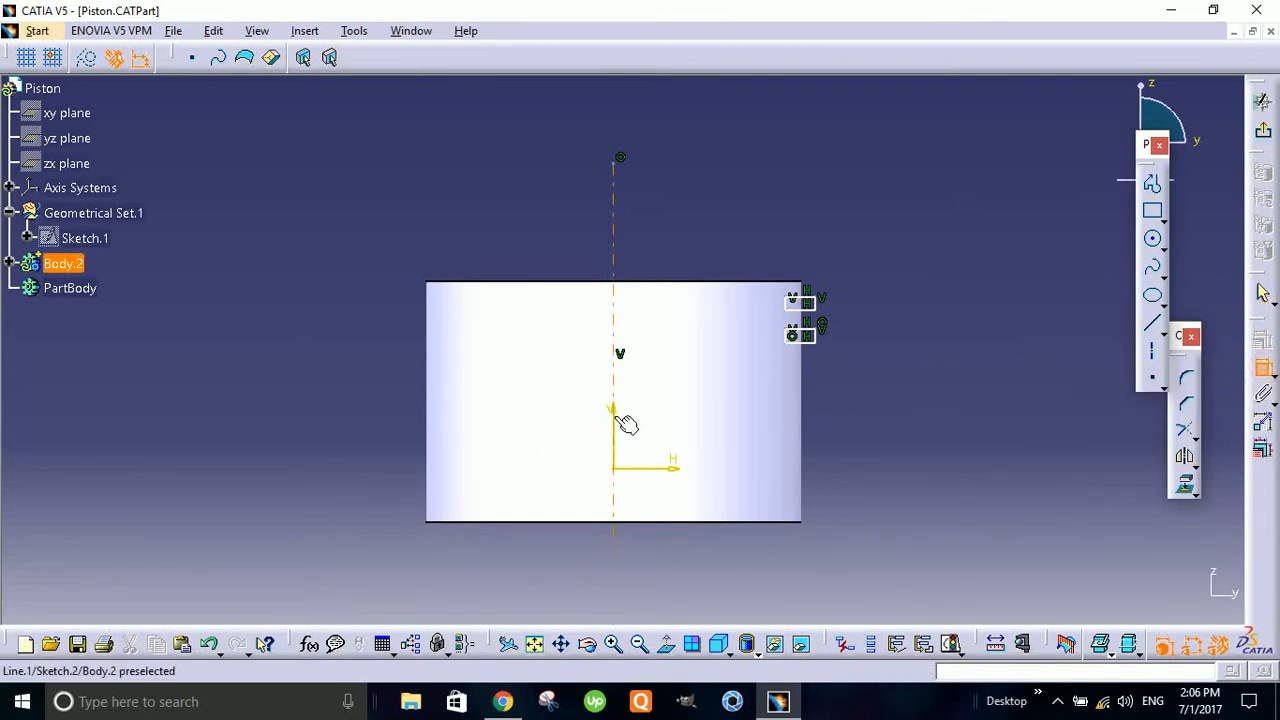
left_click(613, 218)
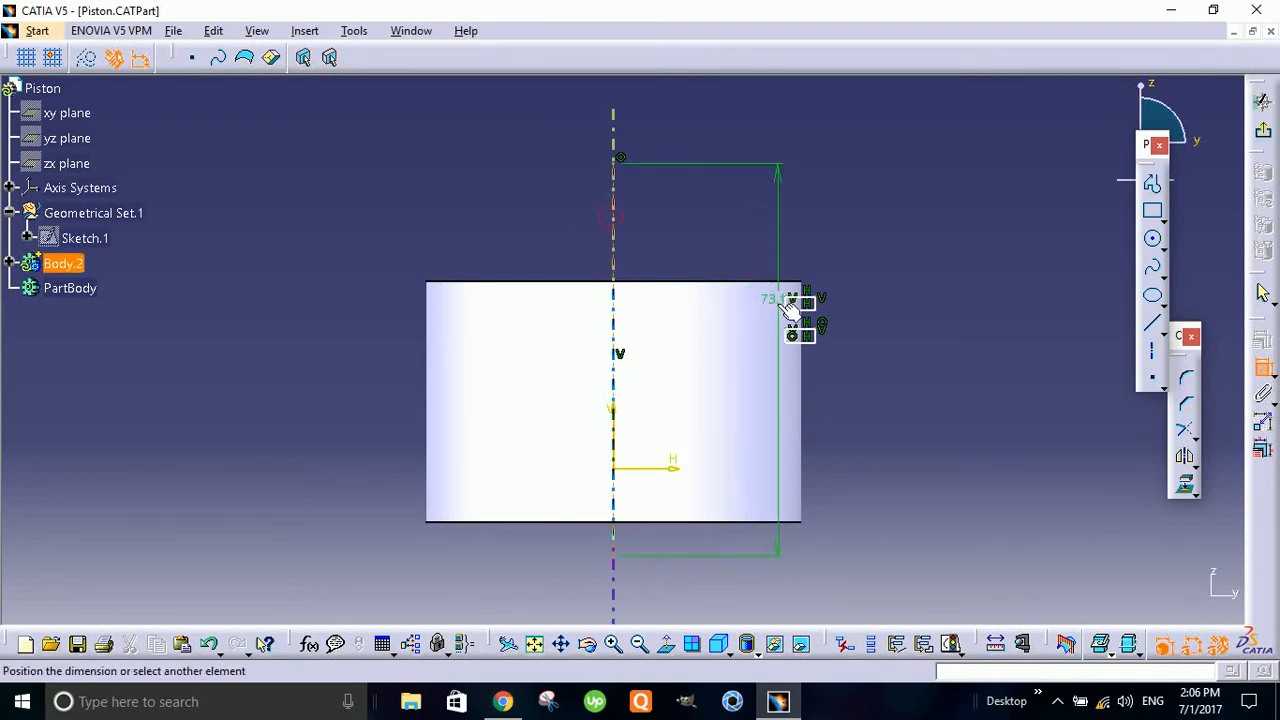
left_click(786, 303)
left_click(715, 192)
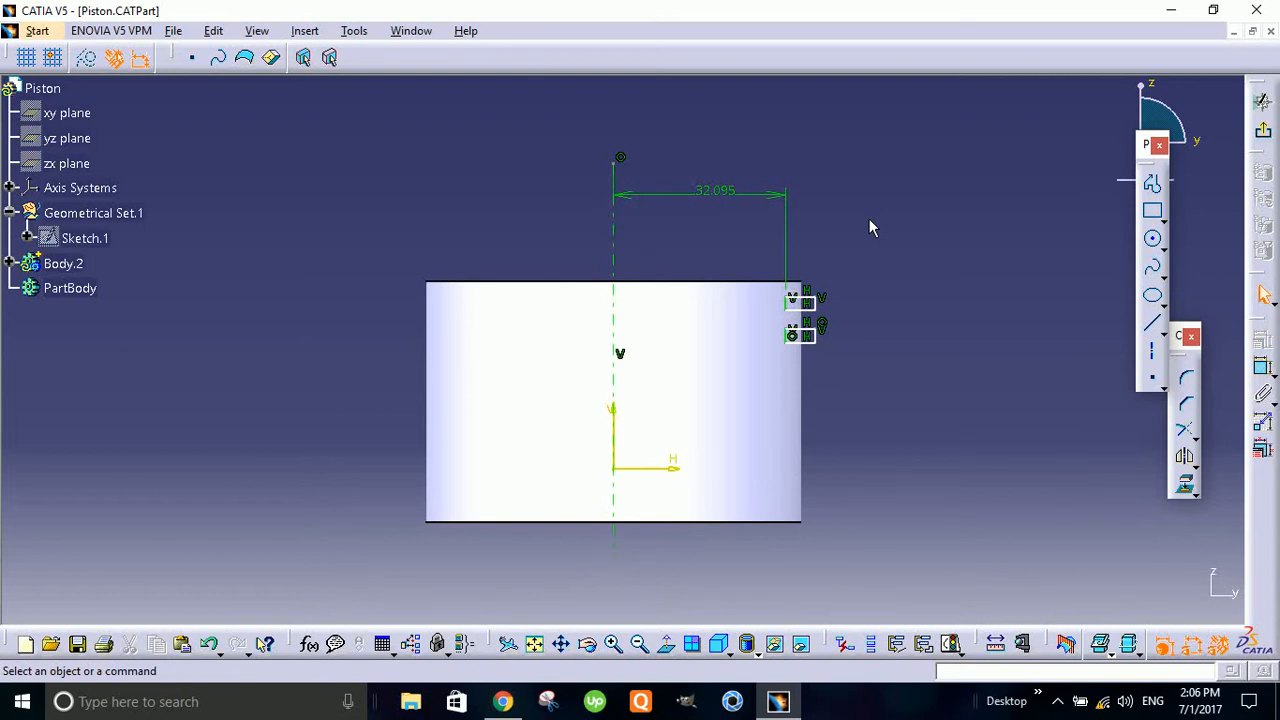
- Dimension the width of the upper rectangle between its two vertical sides
left_click(805, 309)
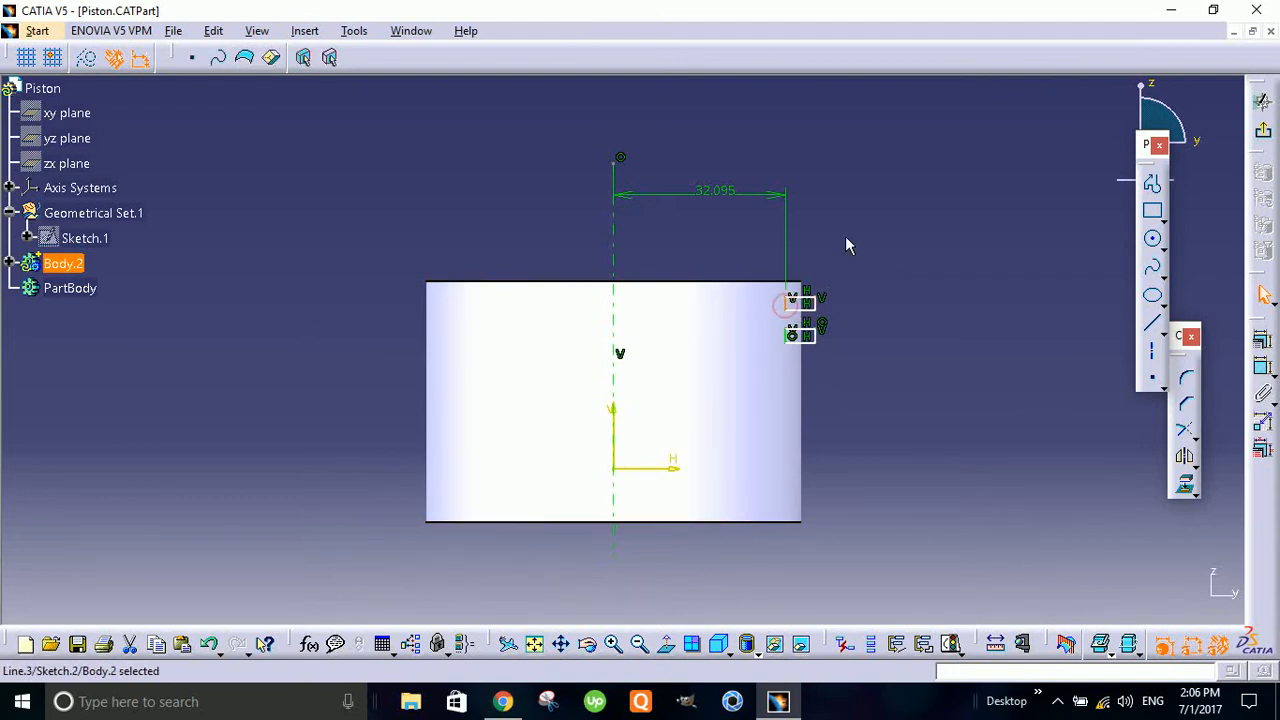
left_click(926, 216)
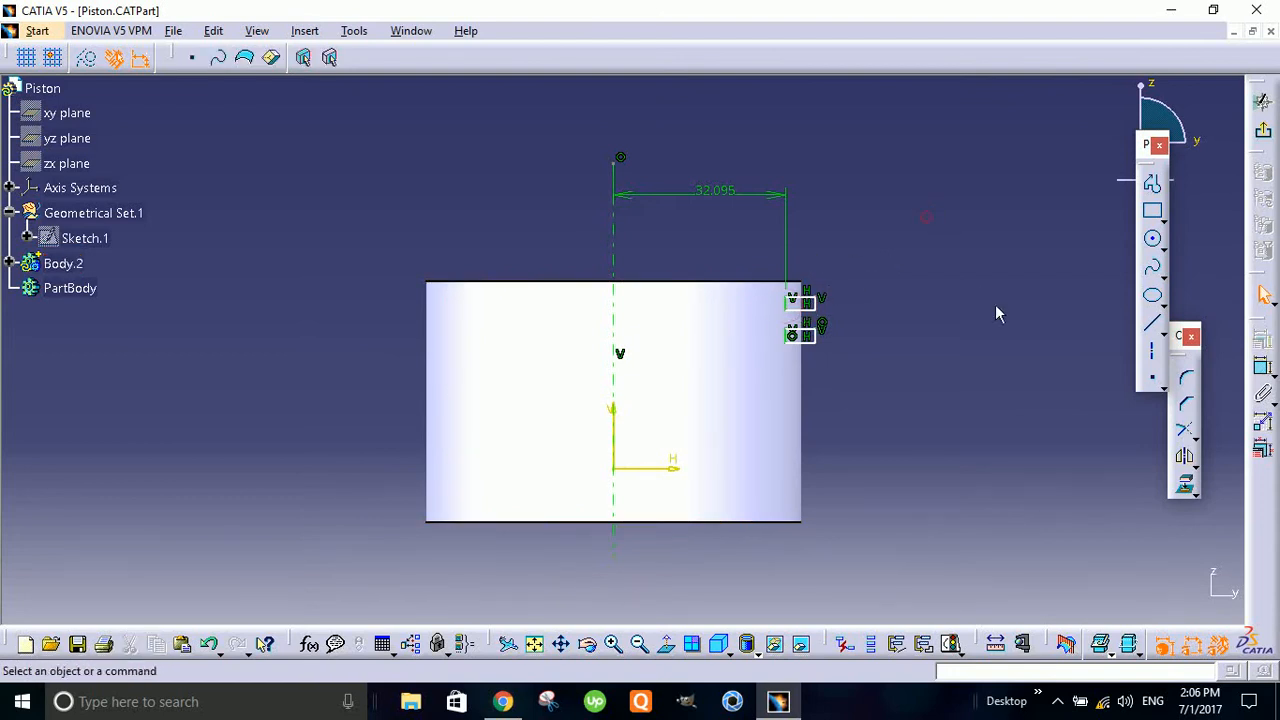
left_click(1264, 370)
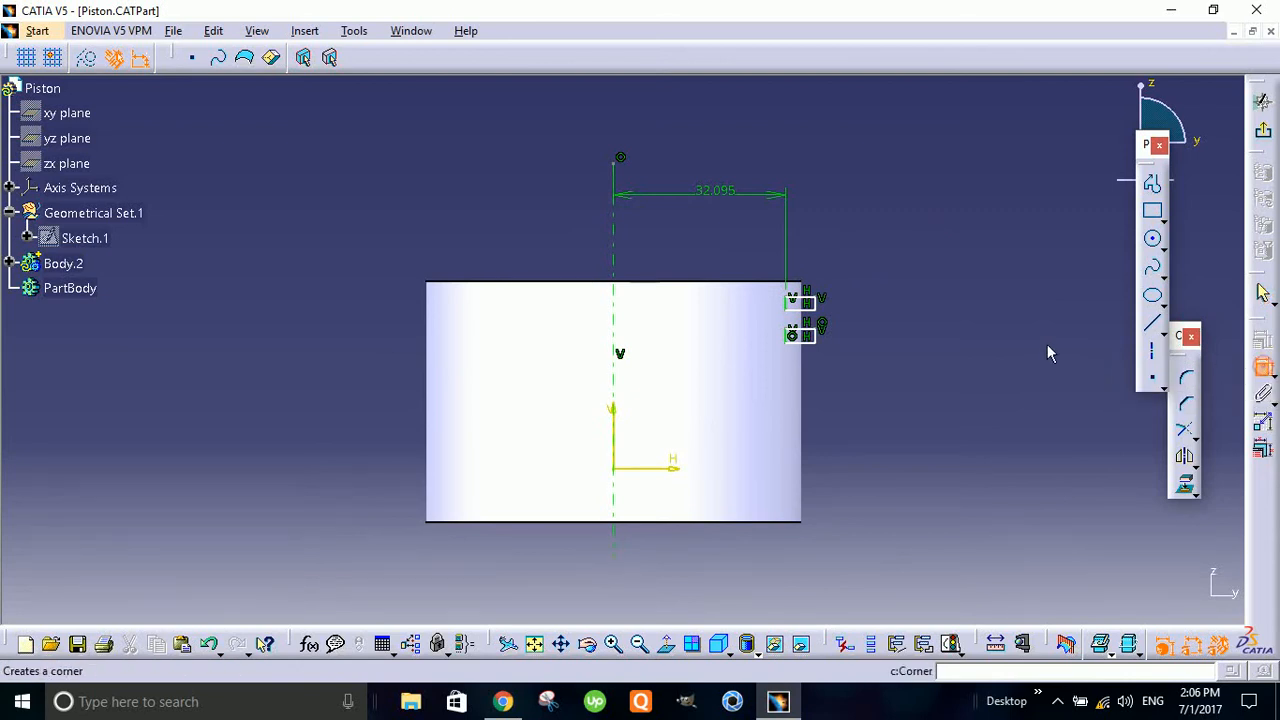
left_click(816, 310)
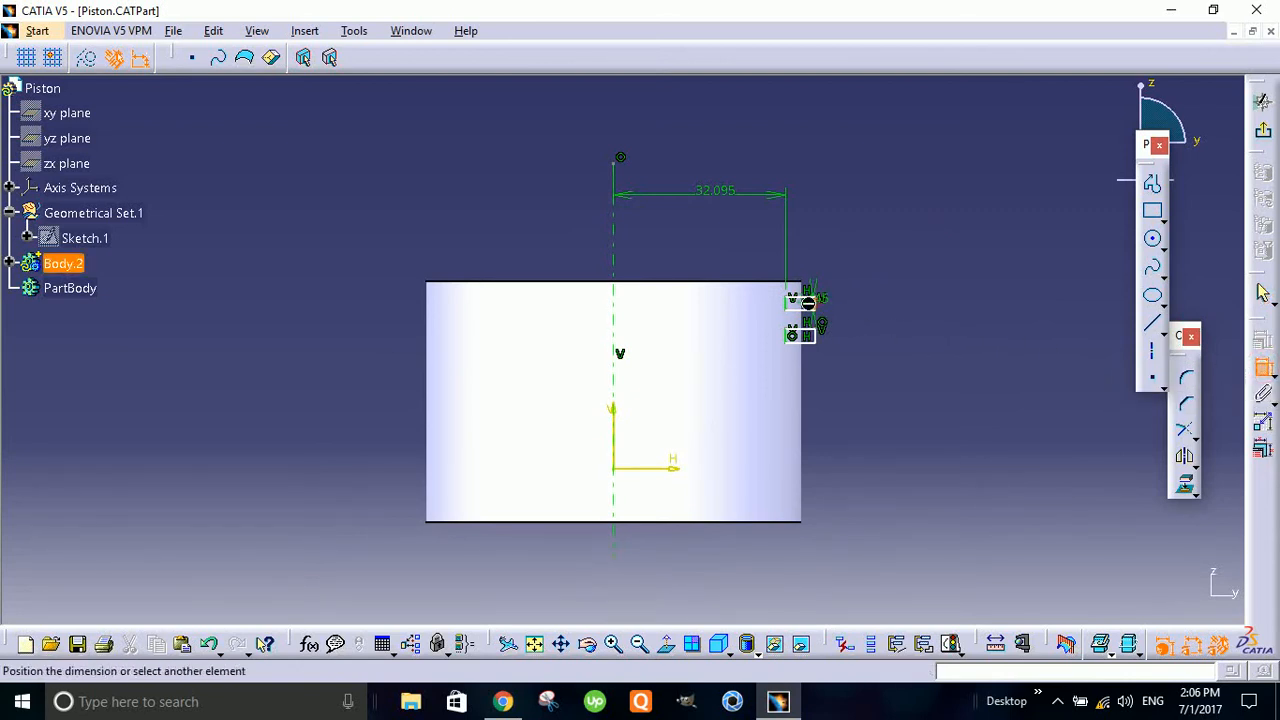
left_click(790, 302)
left_click(850, 238)
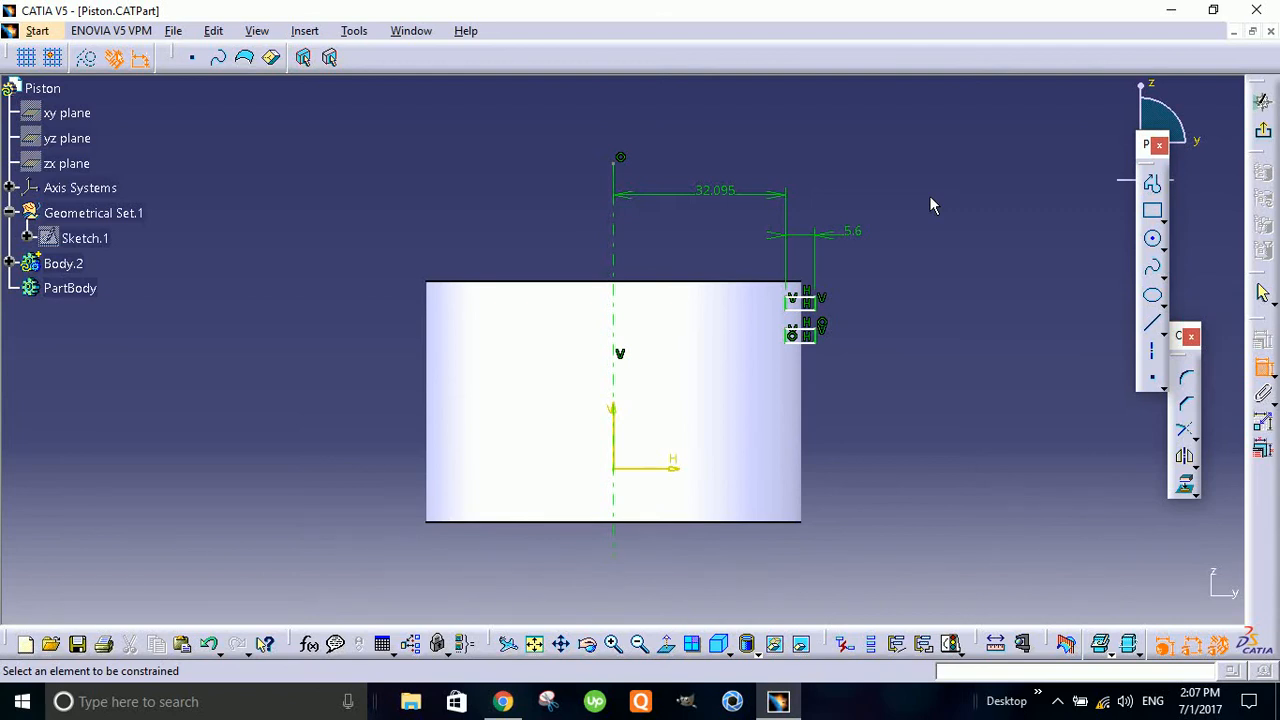
- Dimension the upper rectangle's offset from the cylinder's top edge and the vertical gap between the two rectangles
left_click(806, 297)
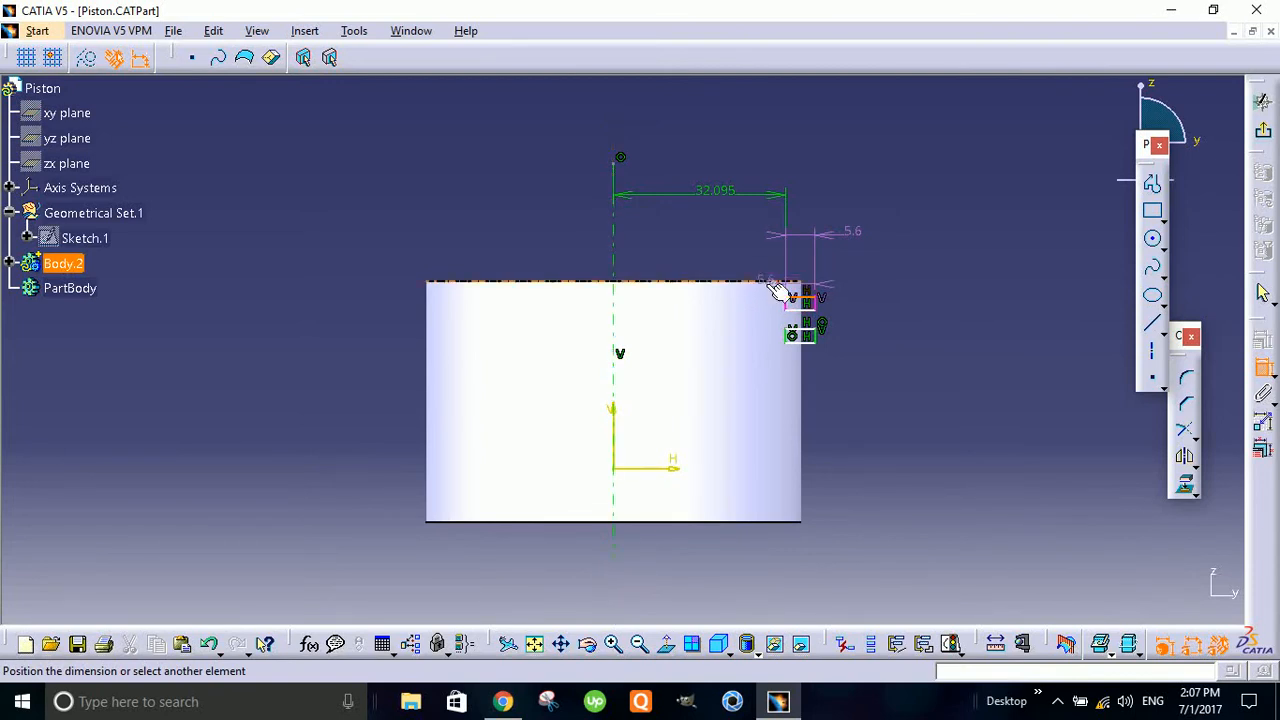
left_click(766, 284)
left_click(920, 214)
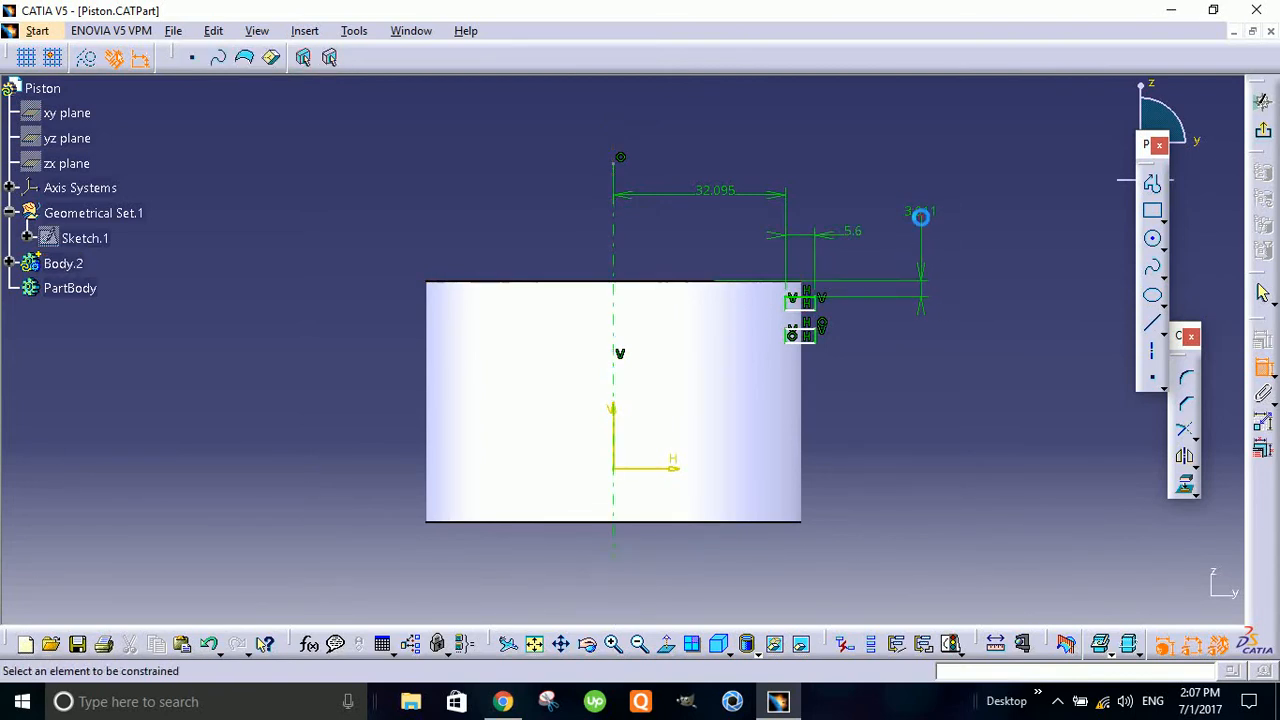
left_click(808, 304)
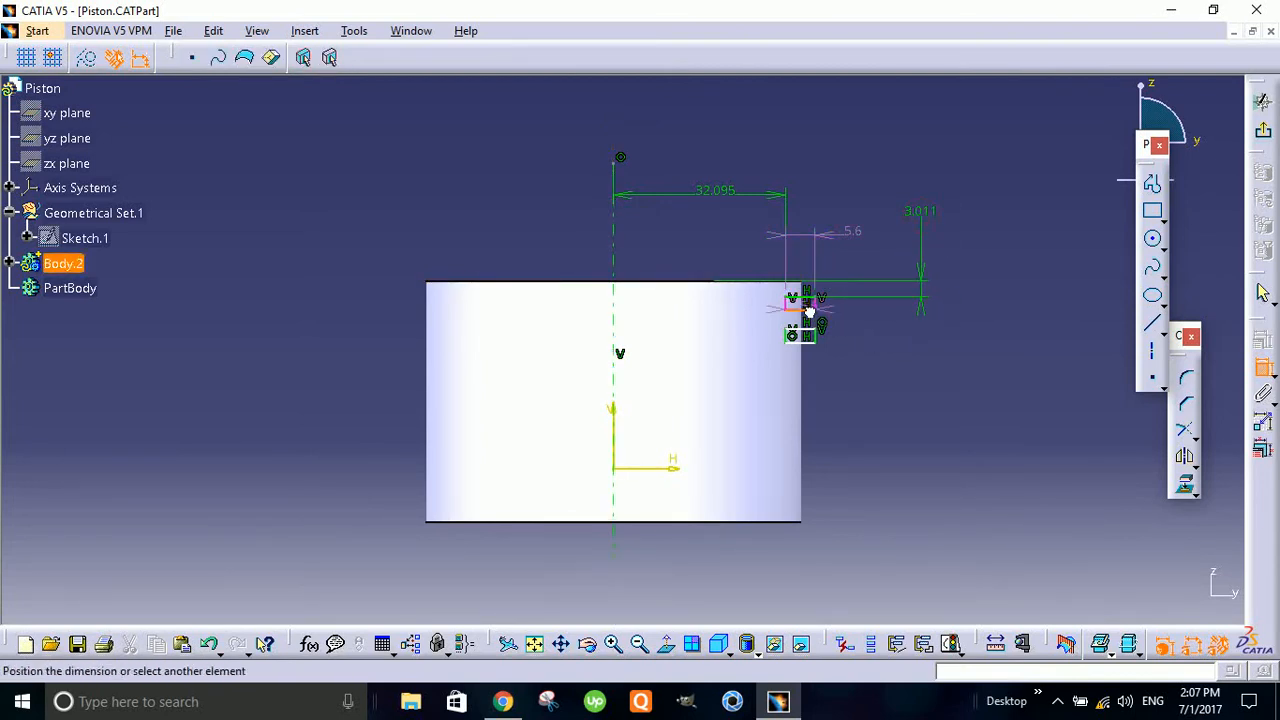
left_click(816, 333)
left_click(903, 353)
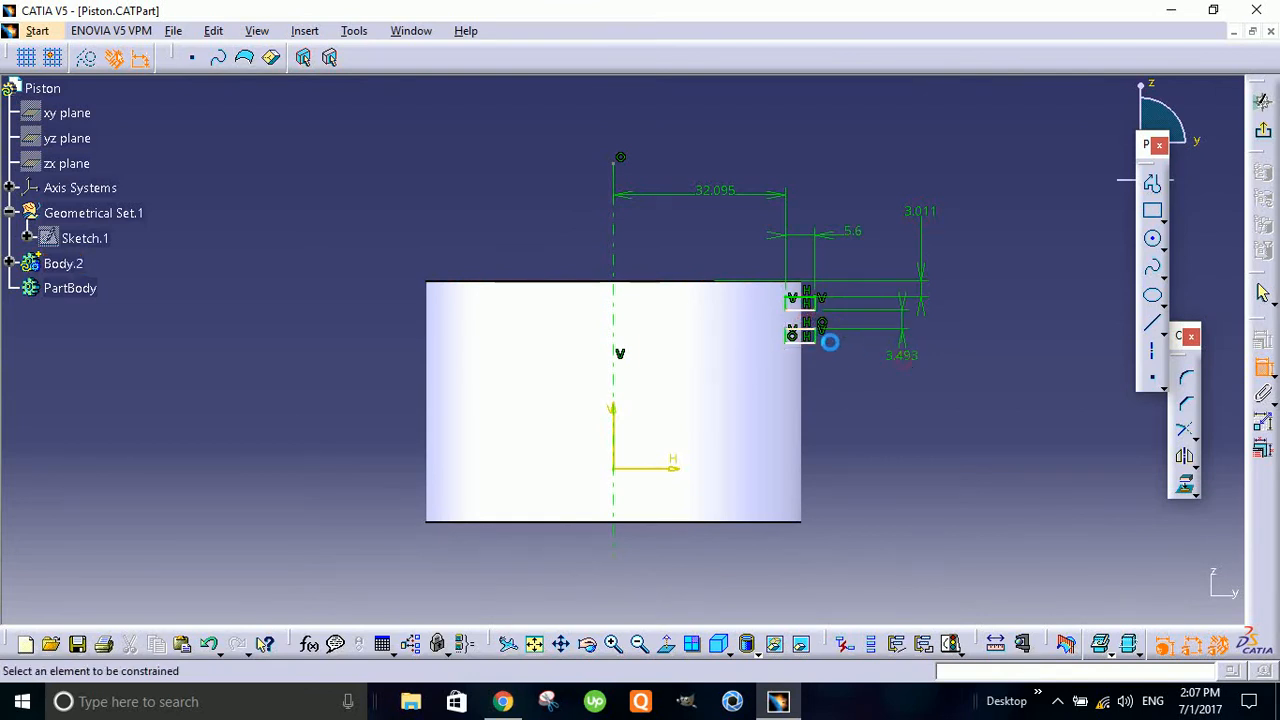
- Dimension the lower rectangle's height and the distance from its lower edge to the horizontal sketch axis
left_click(809, 340)
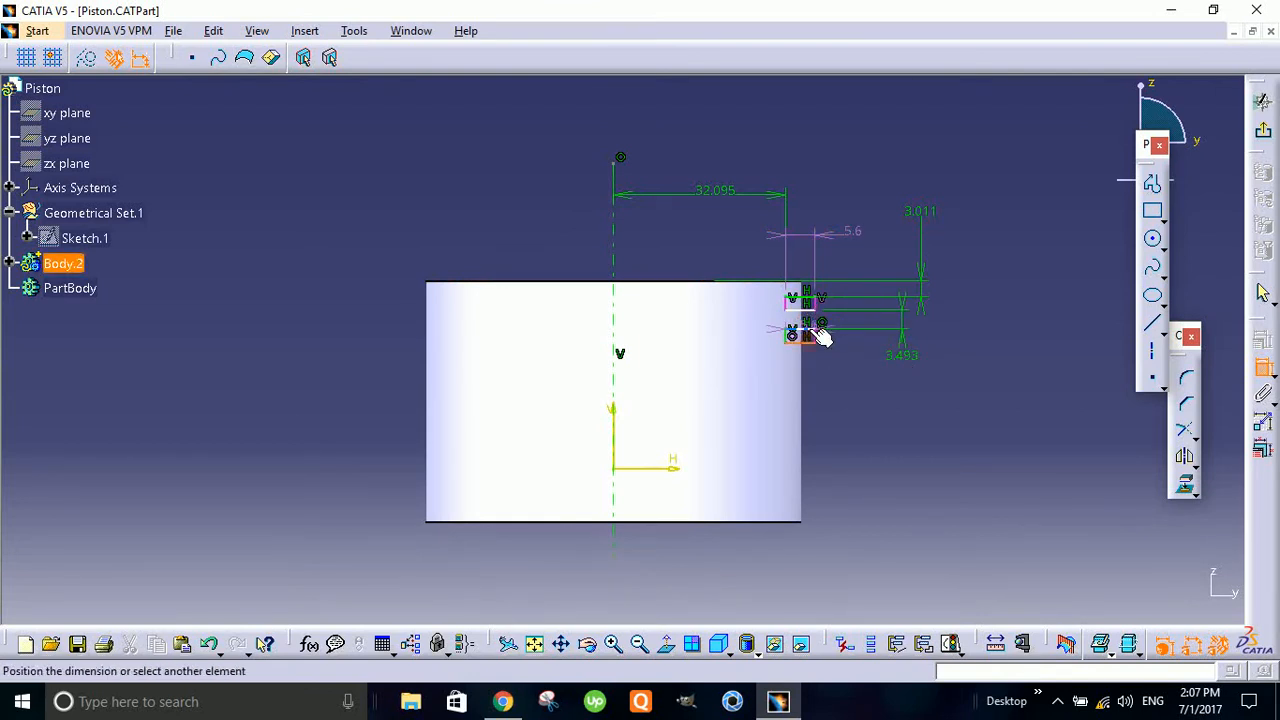
left_click(818, 335)
left_click(896, 420)
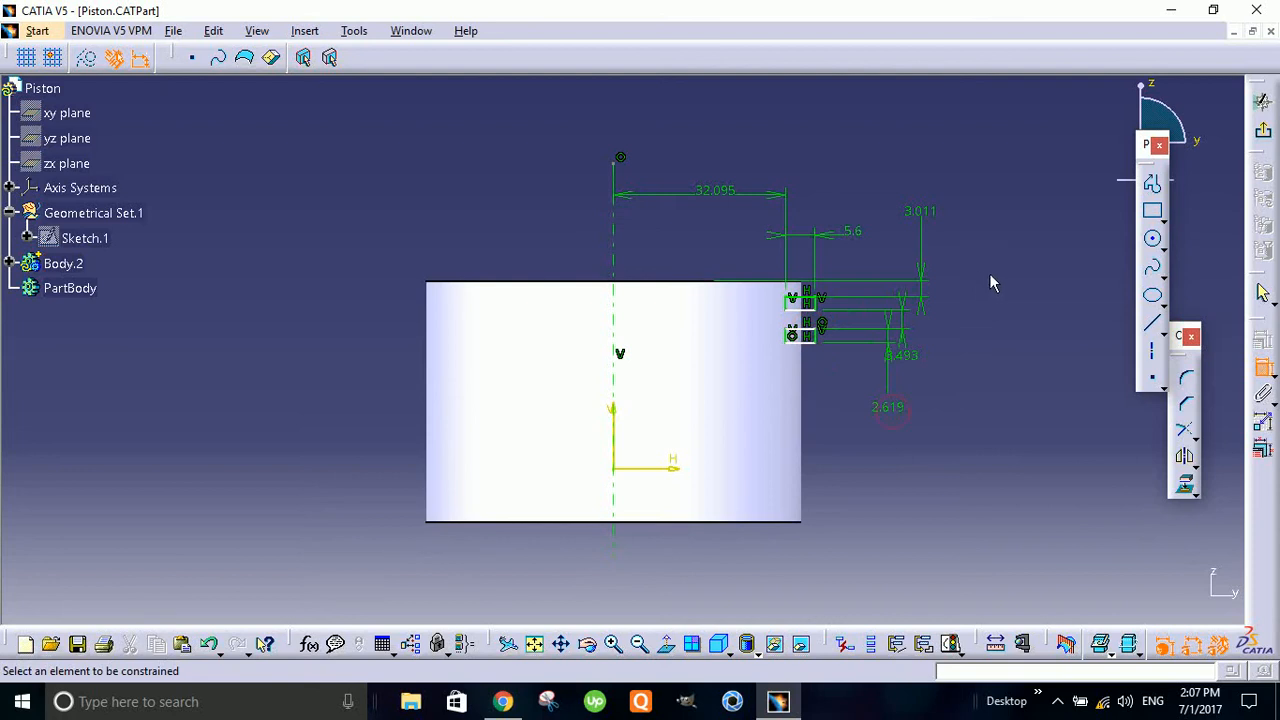
left_click(676, 466)
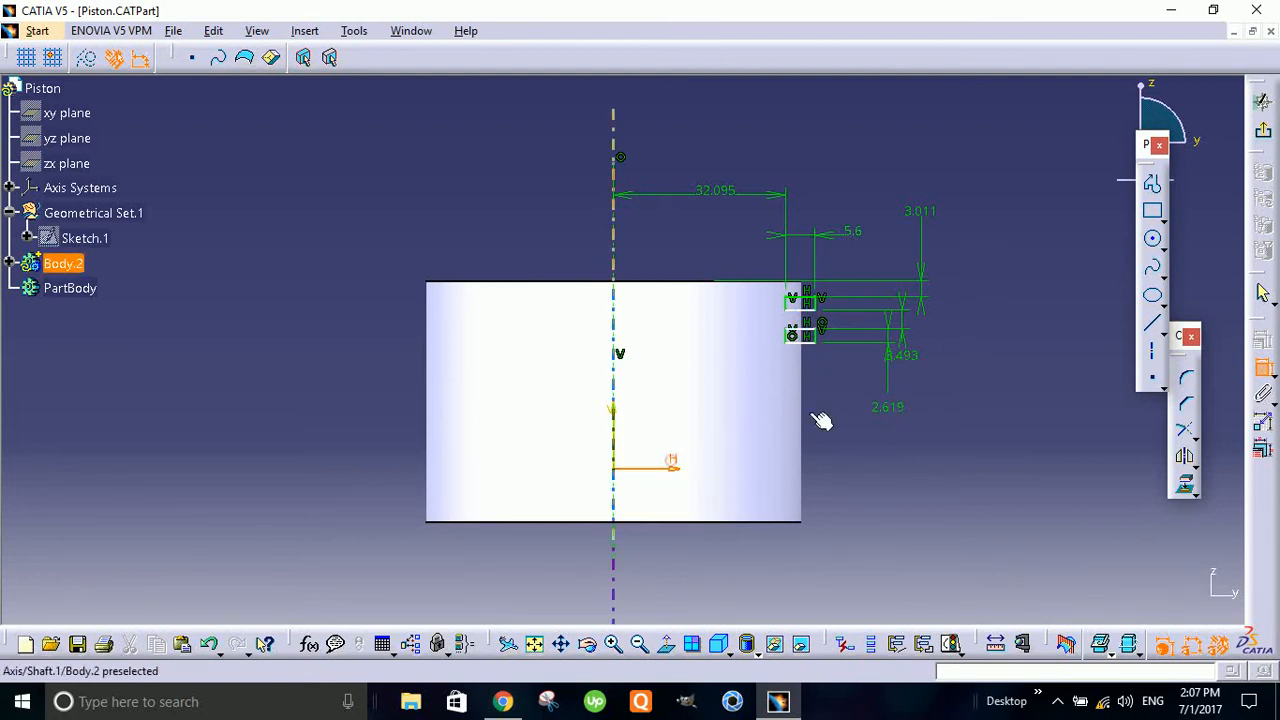
left_click(820, 355)
left_click(1018, 430)
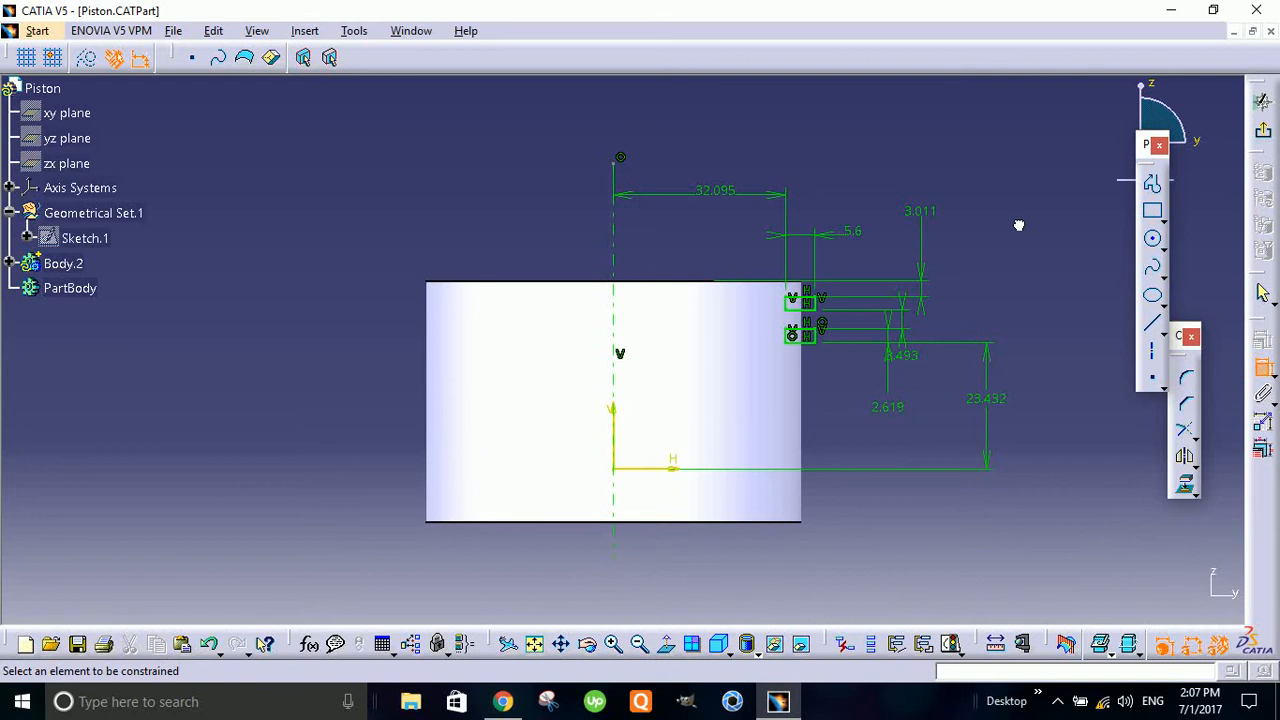
- Exit the sketch and define Body.2 as the in-work object
left_click(1265, 138)
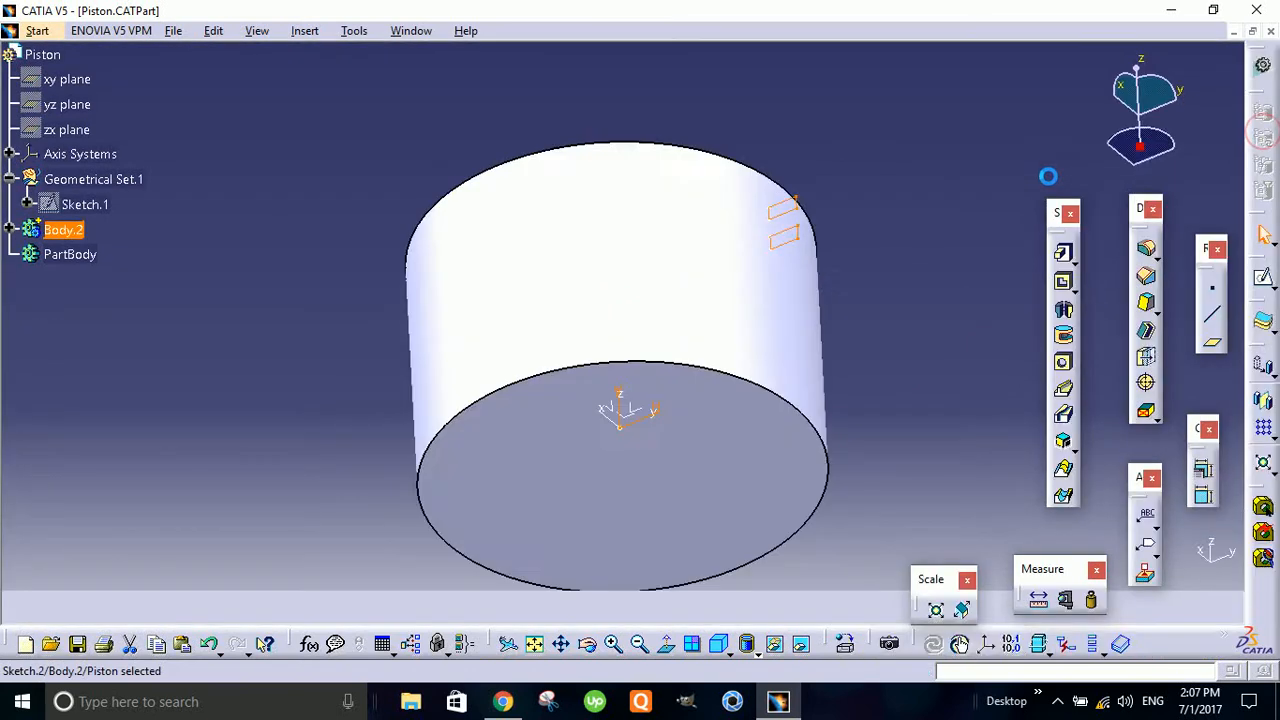
middle_click_drag(864, 177, 757, 447)
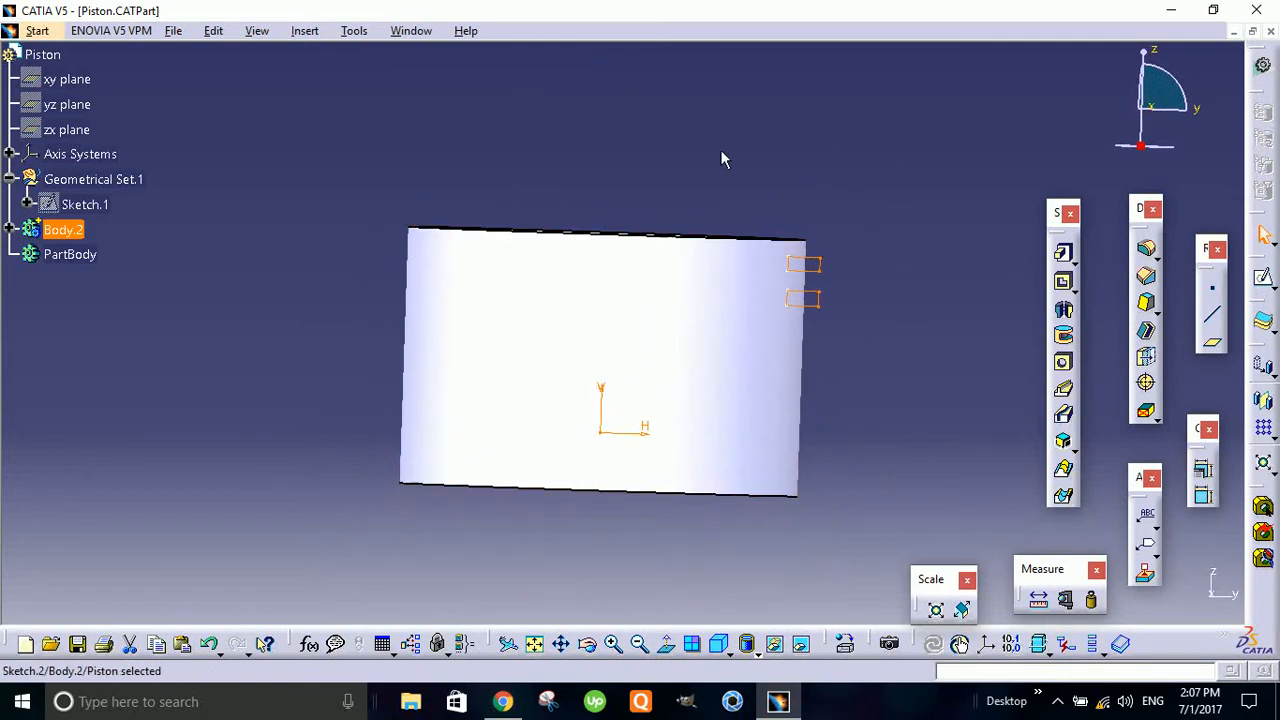
right_click(57, 229)
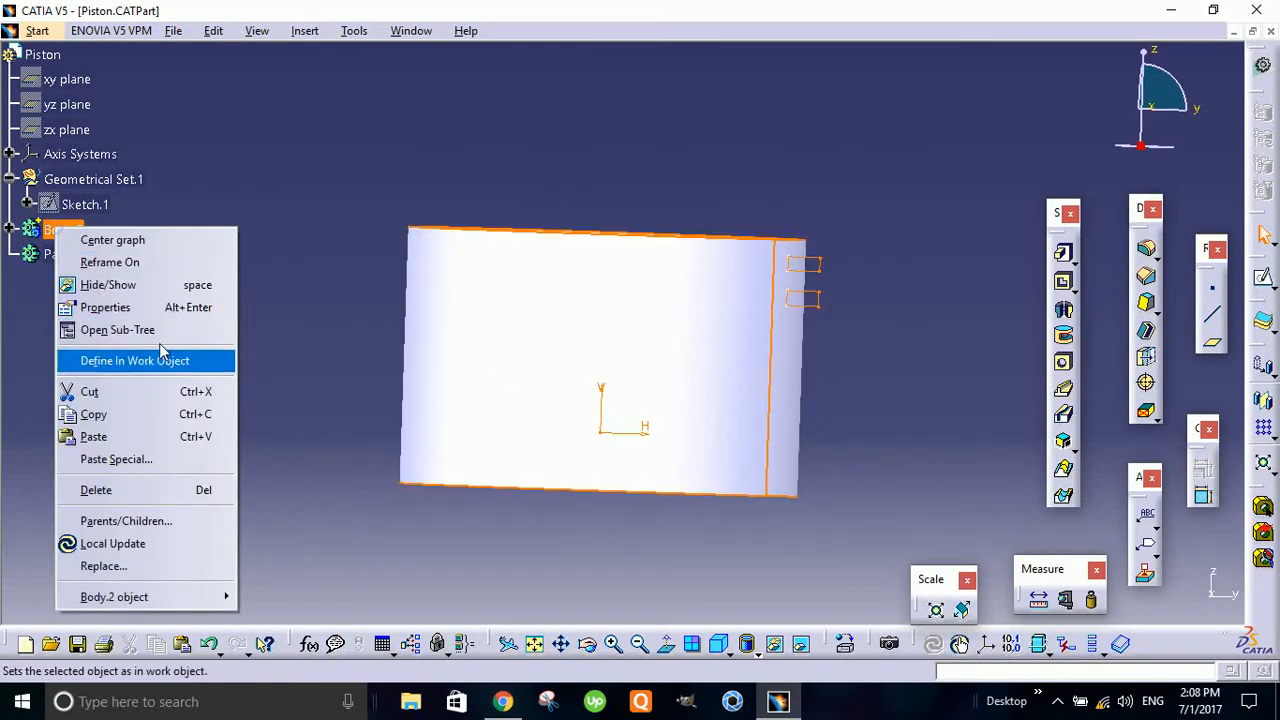
left_click(185, 366)
left_click(751, 171)
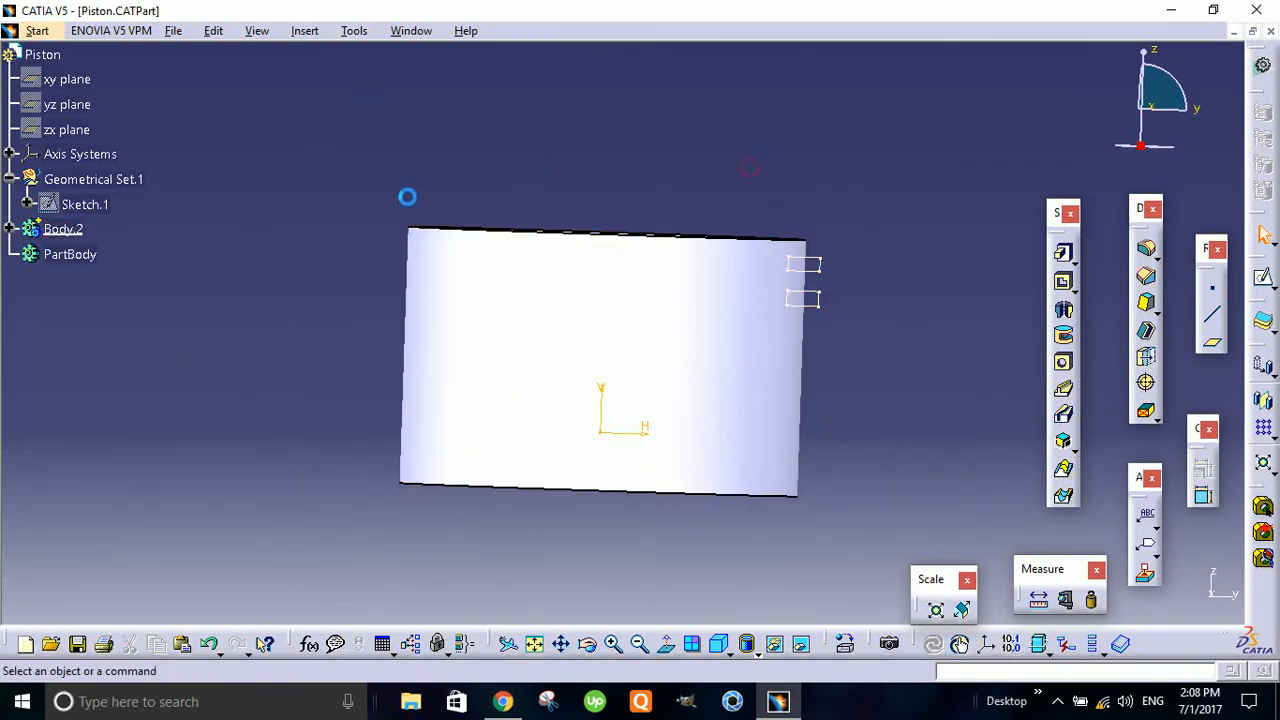
- Cut two ring grooves into the cylinder with a Groove of Sketch.2 through 360 degrees about the sketch axis
middle_click_drag(406, 197, 412, 250)
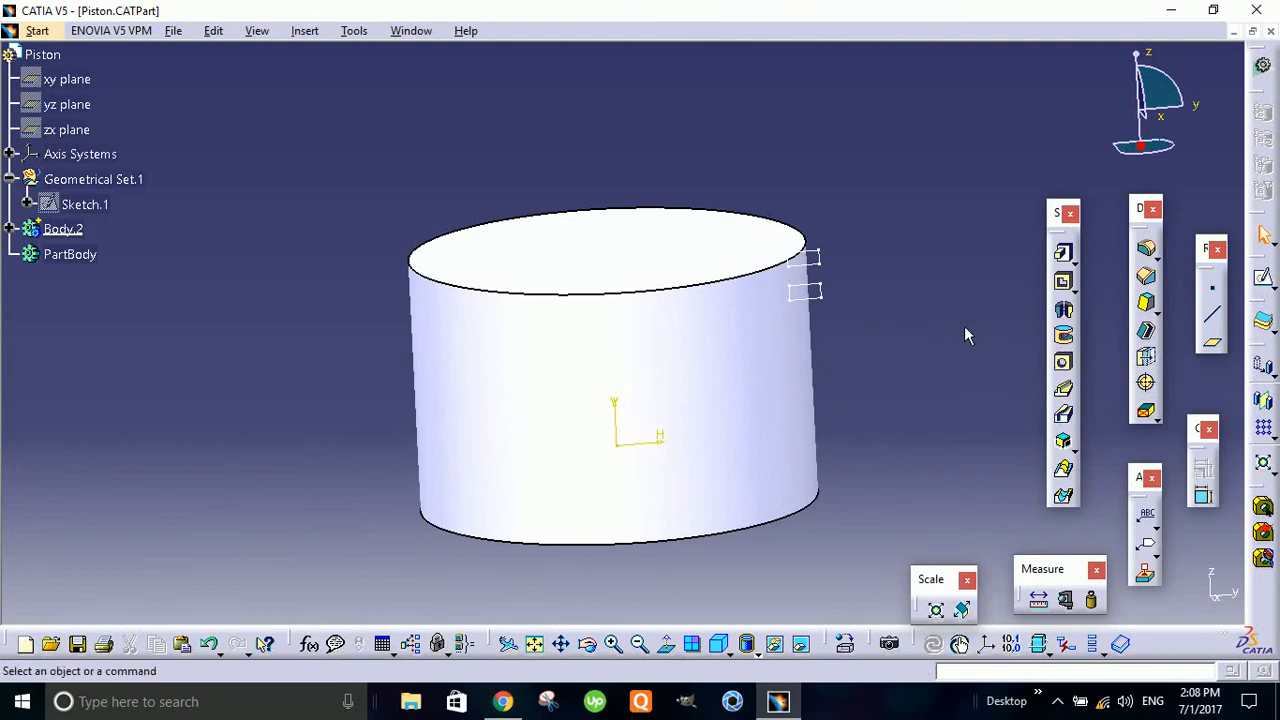
left_click(1065, 338)
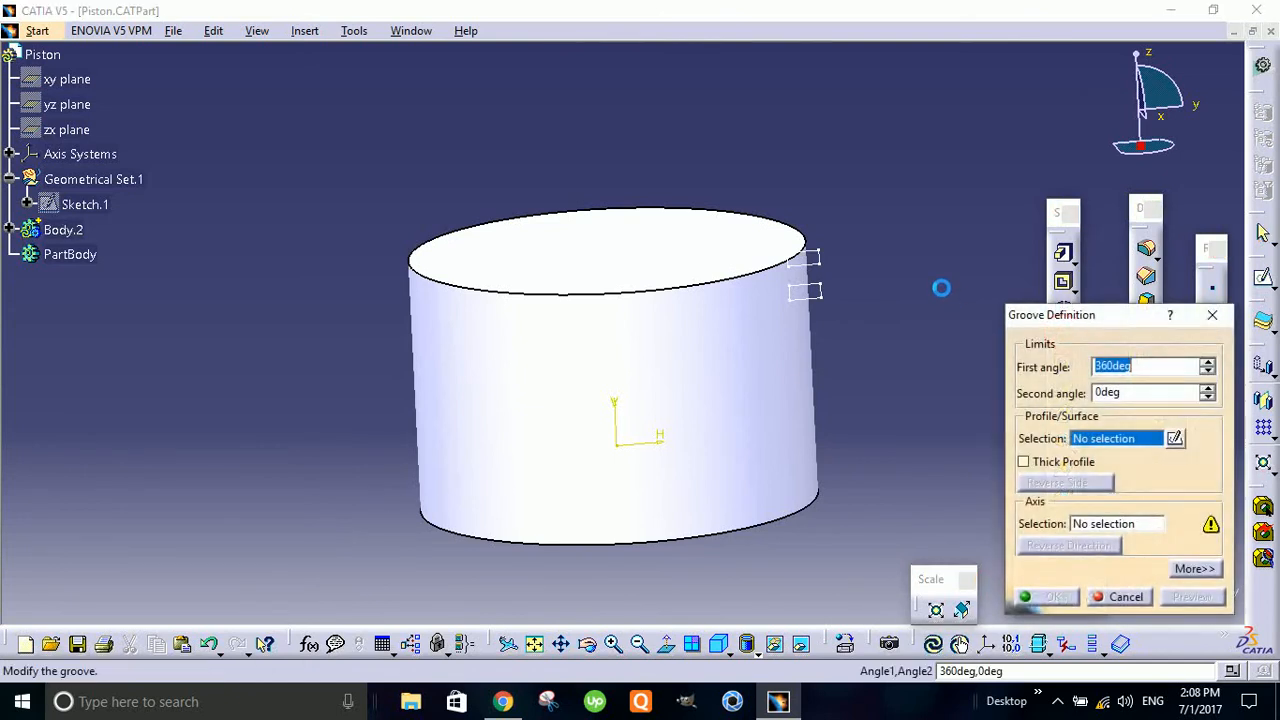
left_click(810, 290)
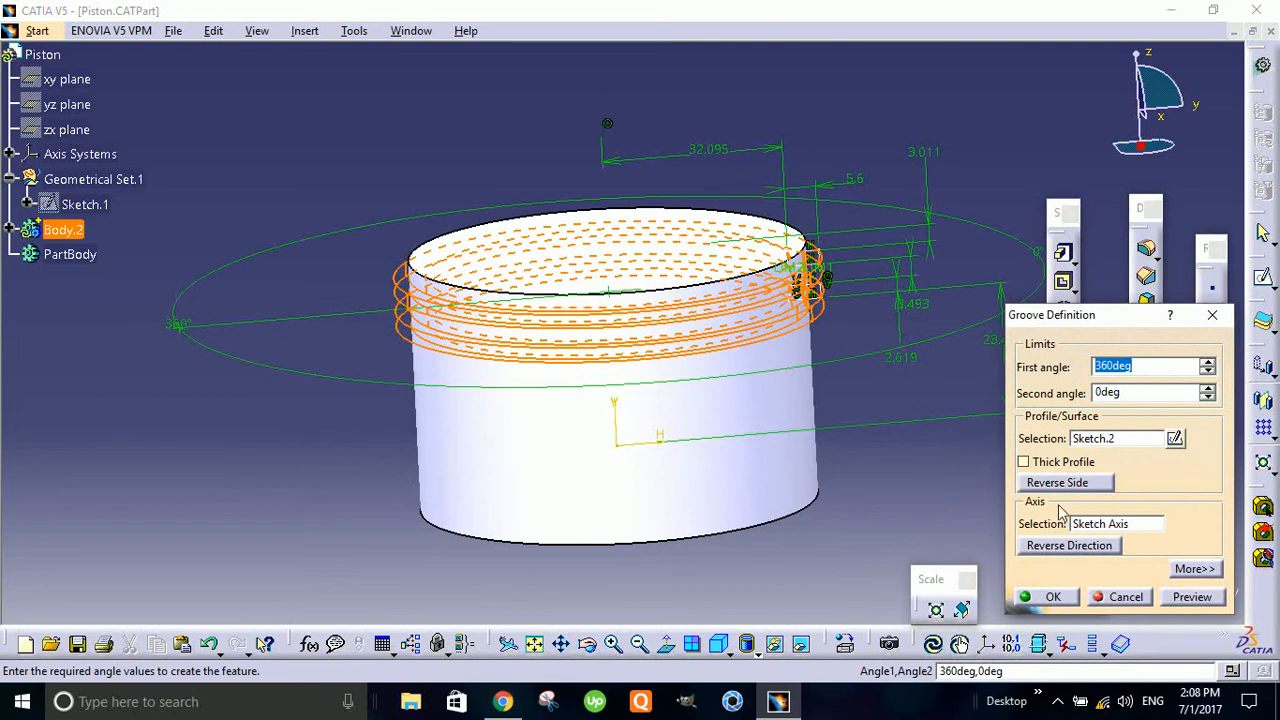
left_click(1050, 597)
middle_click_drag(871, 457, 846, 466)
middle_click_drag(846, 380, 692, 478)
left_click(826, 299)
middle_click_drag(781, 484, 803, 277)
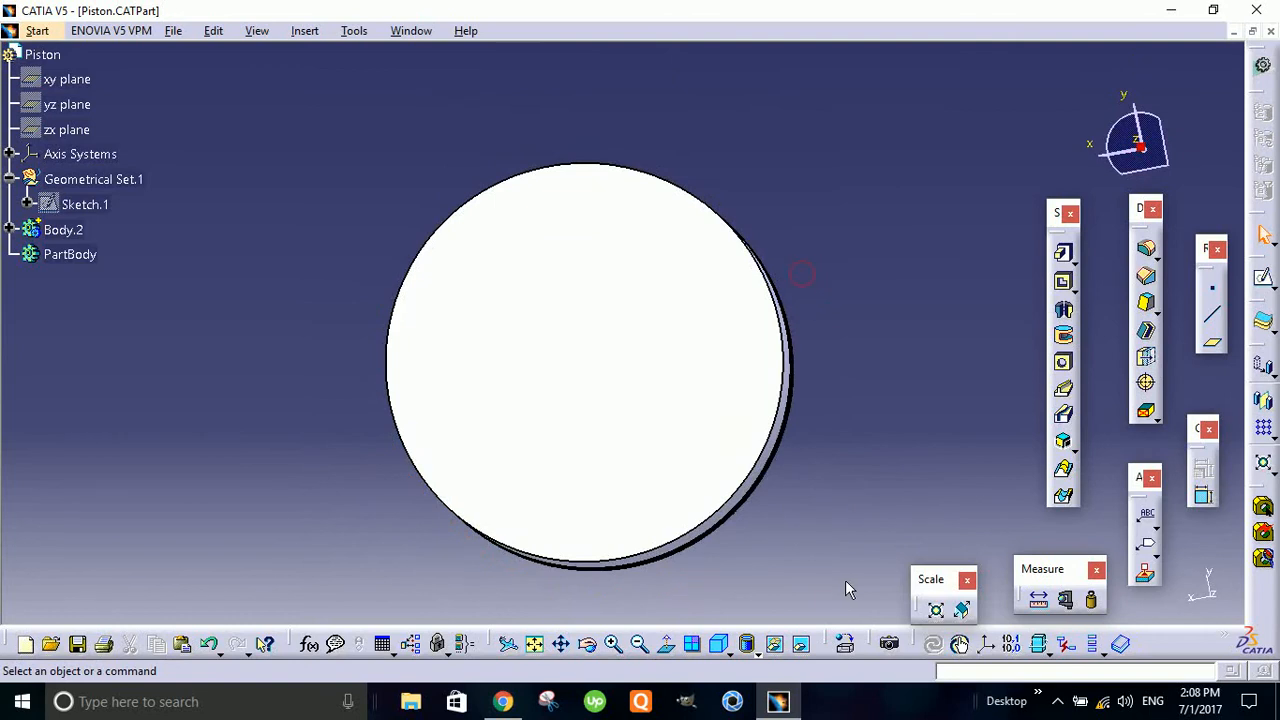
middle_click_drag(846, 517, 814, 339)
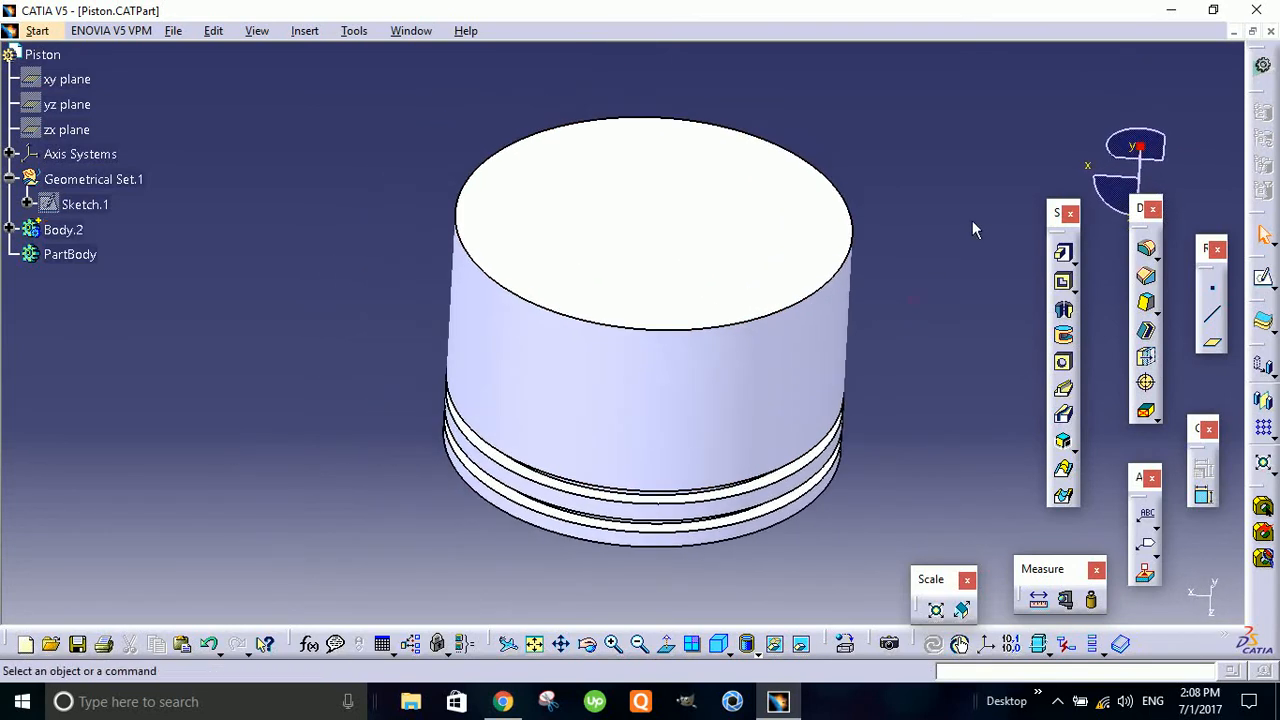
- Examine the cylinder and its two ring grooves from several sides and at close range
middle_click_drag(897, 447, 700, 362)
middle_click_drag(890, 547, 837, 240)
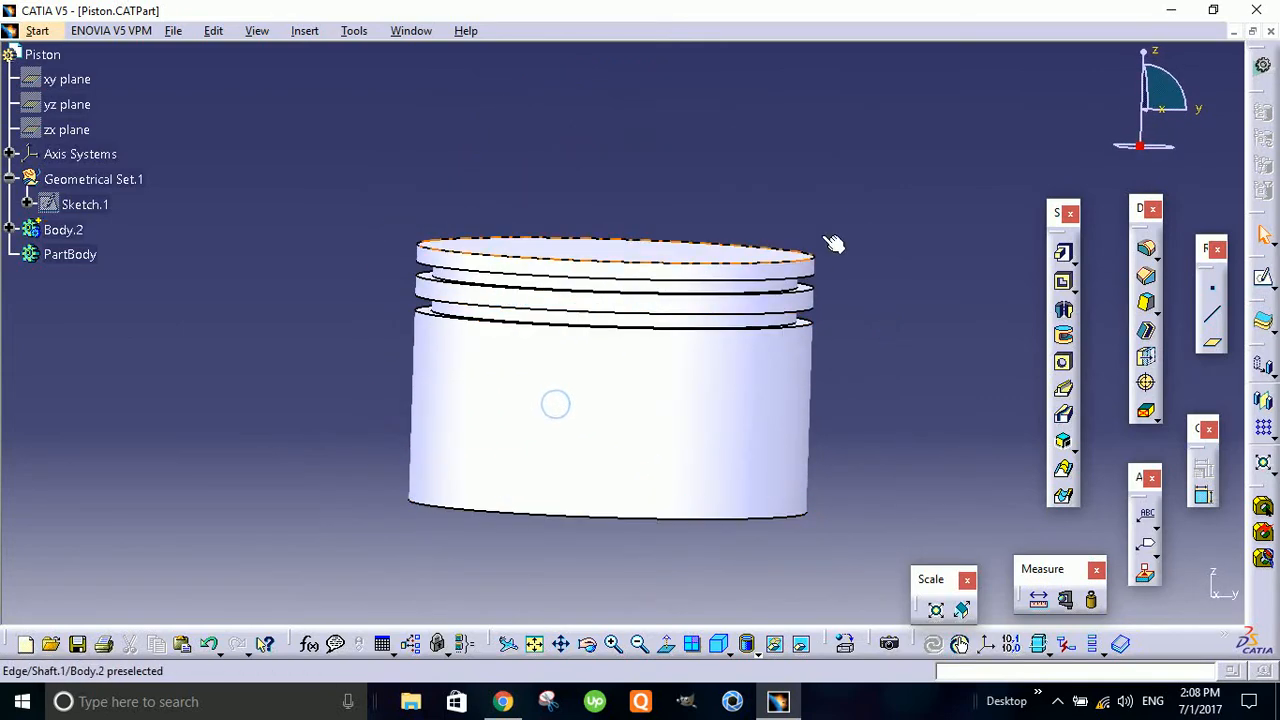
middle_click_drag(840, 441, 531, 335)
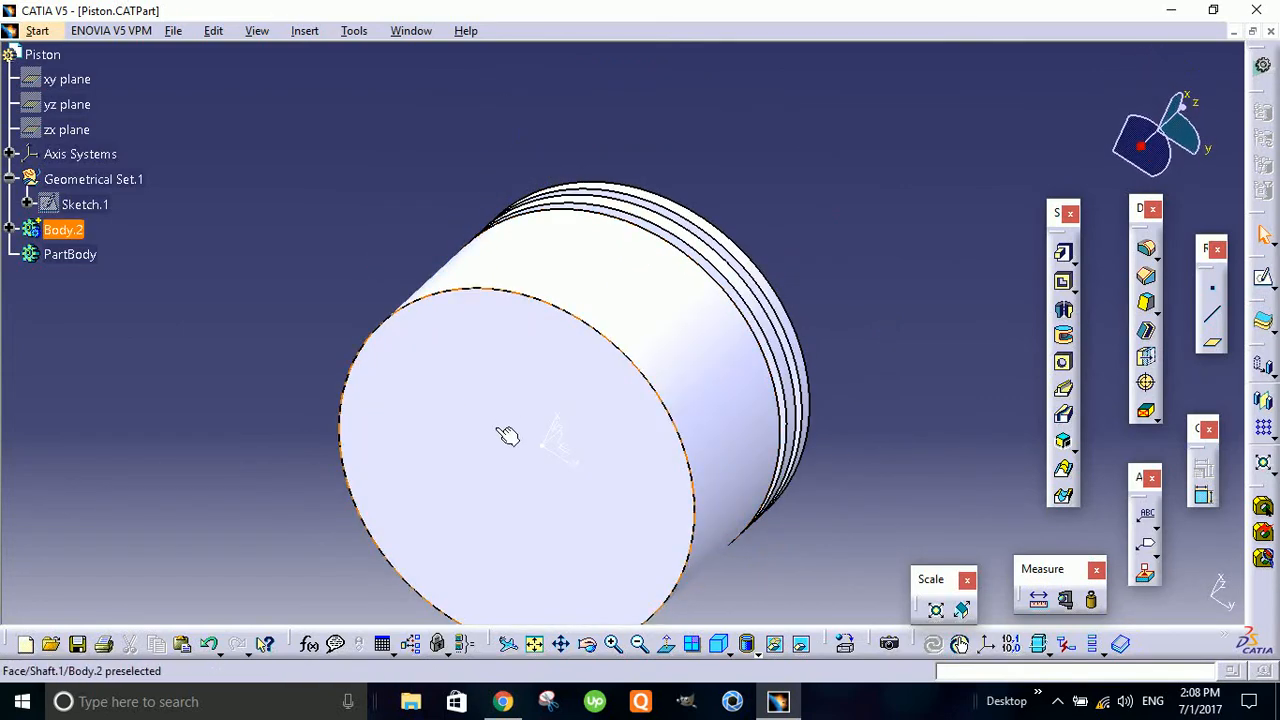
middle_click_drag(506, 434, 614, 388)
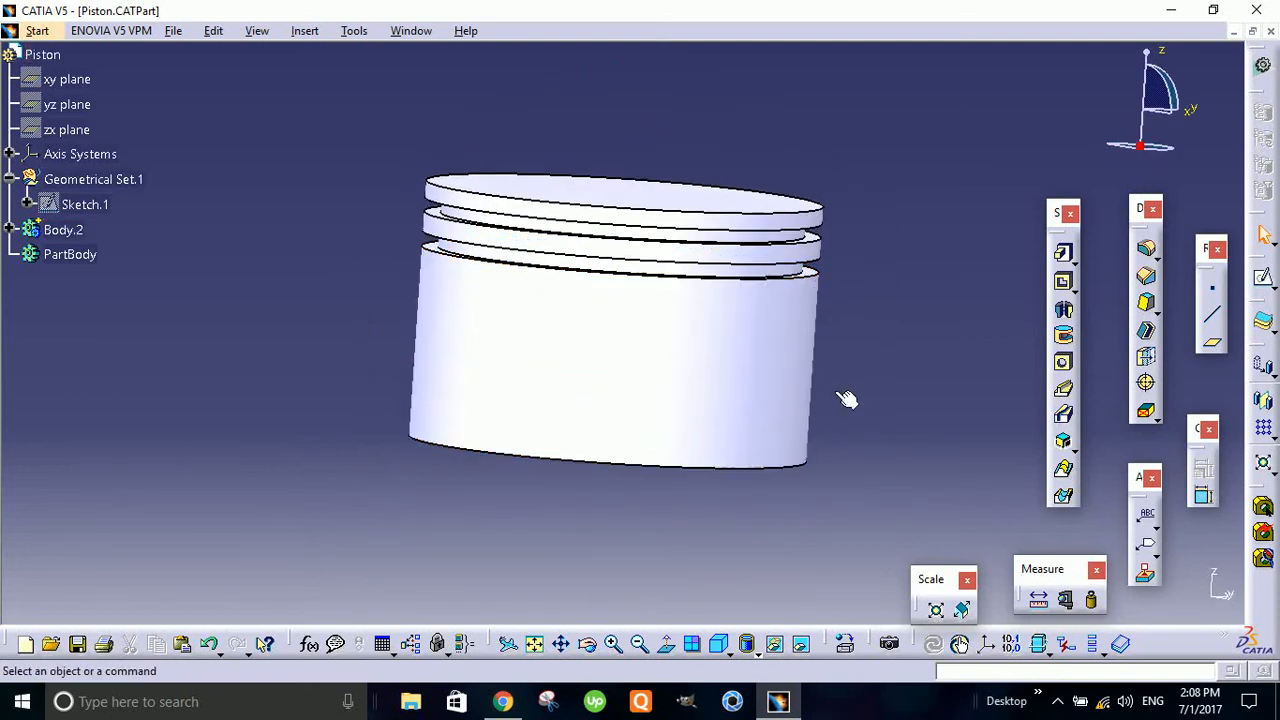
middle_click_drag(849, 397, 771, 340)
middle_click_drag(846, 260, 742, 268)
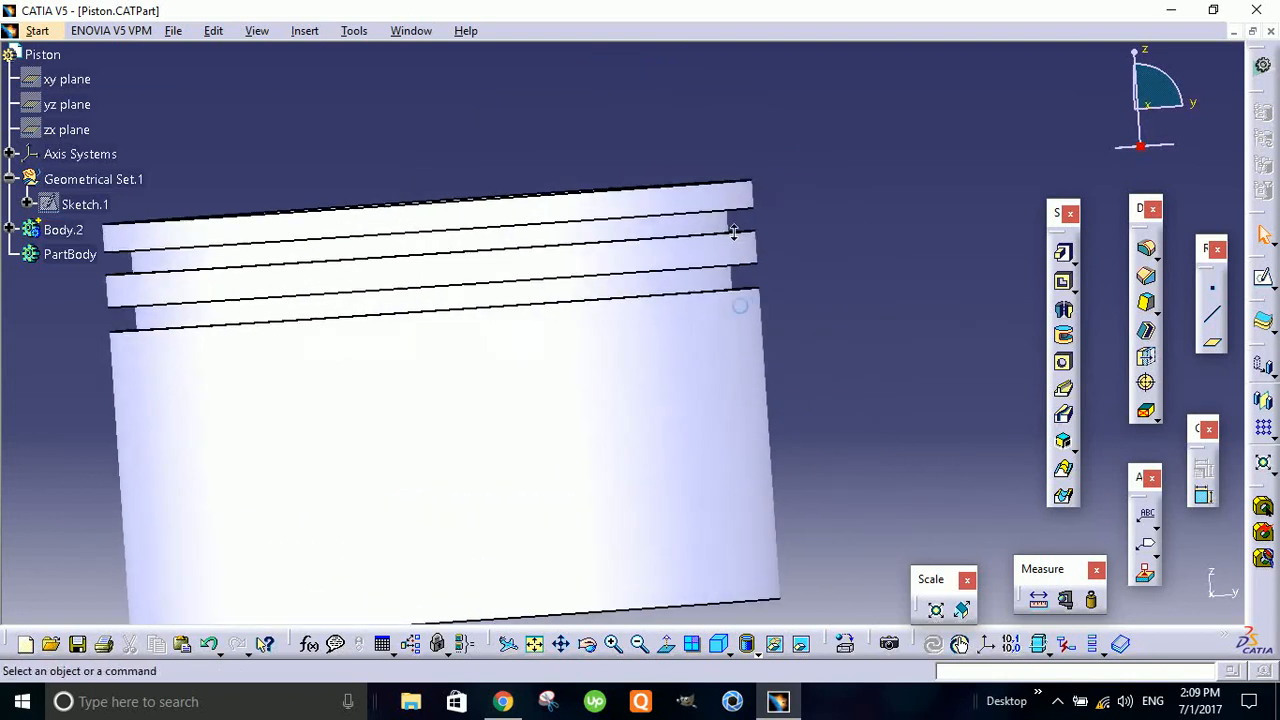
middle_click_drag(759, 316, 836, 350)
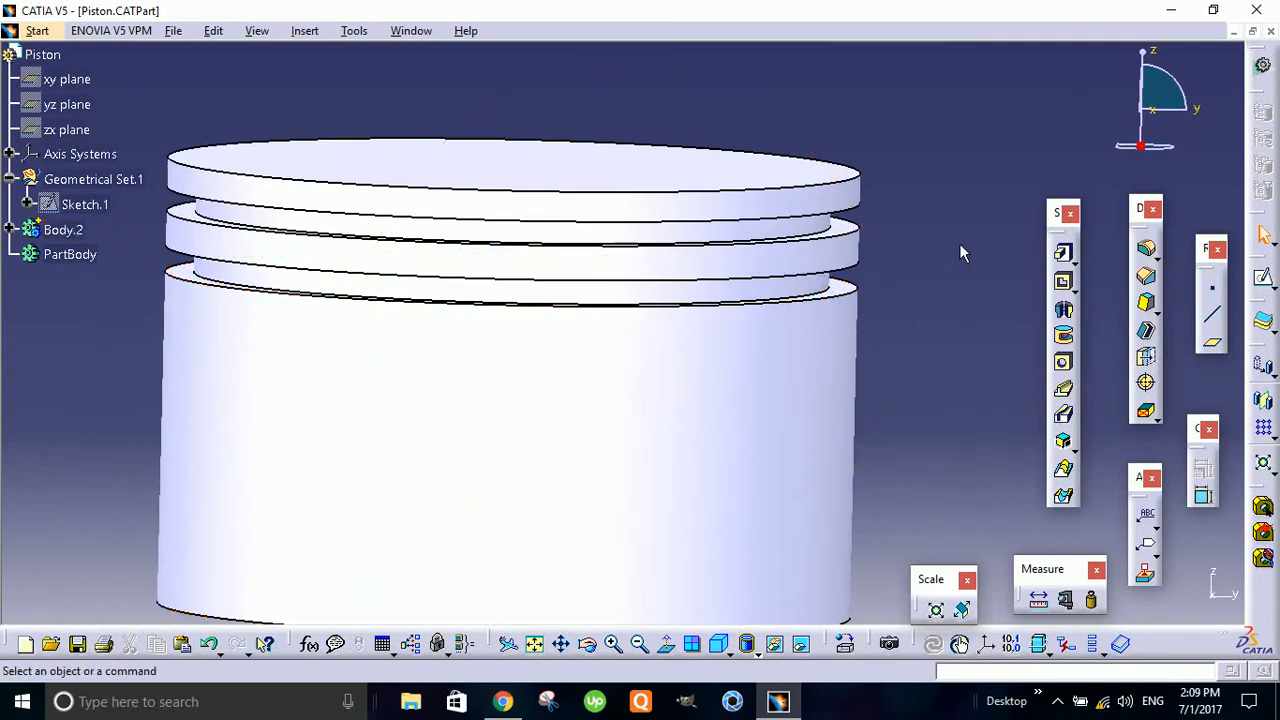
middle_click_drag(921, 275, 886, 318)
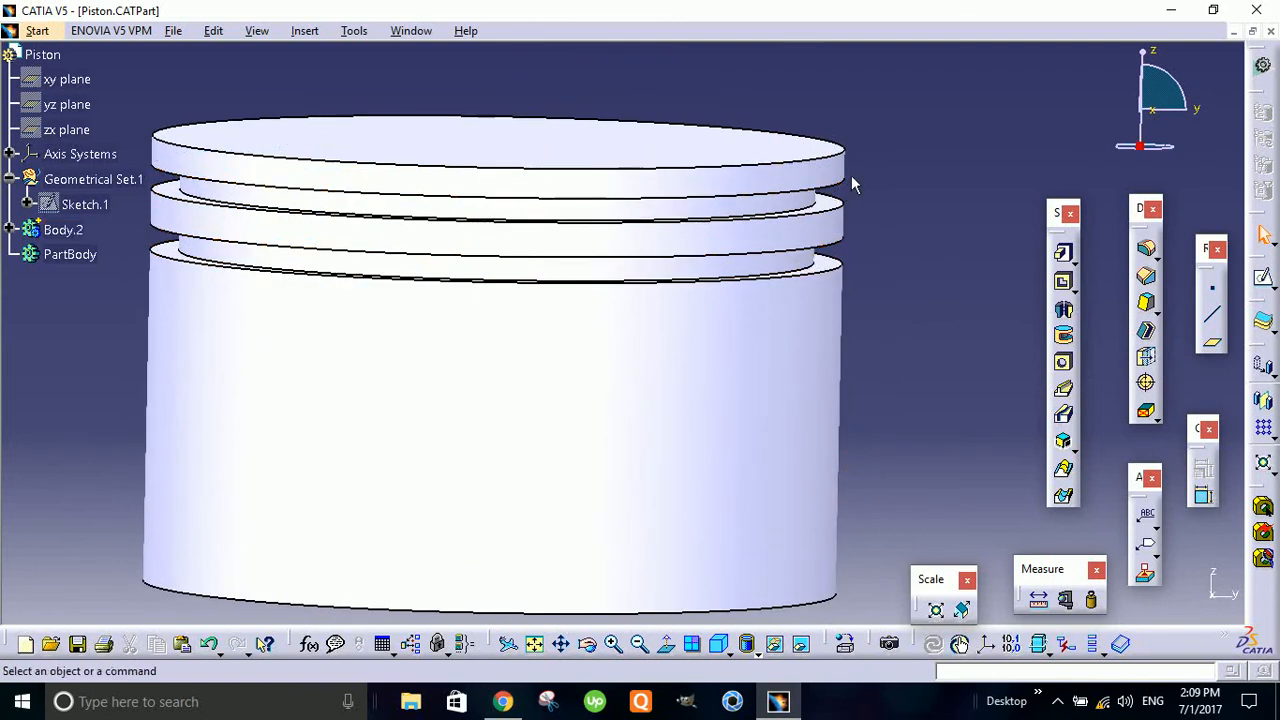
middle_click_drag(960, 343, 747, 338)
- Start a Pocket and open a new sketch for its profile on the cylinder's flat end face farthest from the ring grooves
left_click(1063, 281)
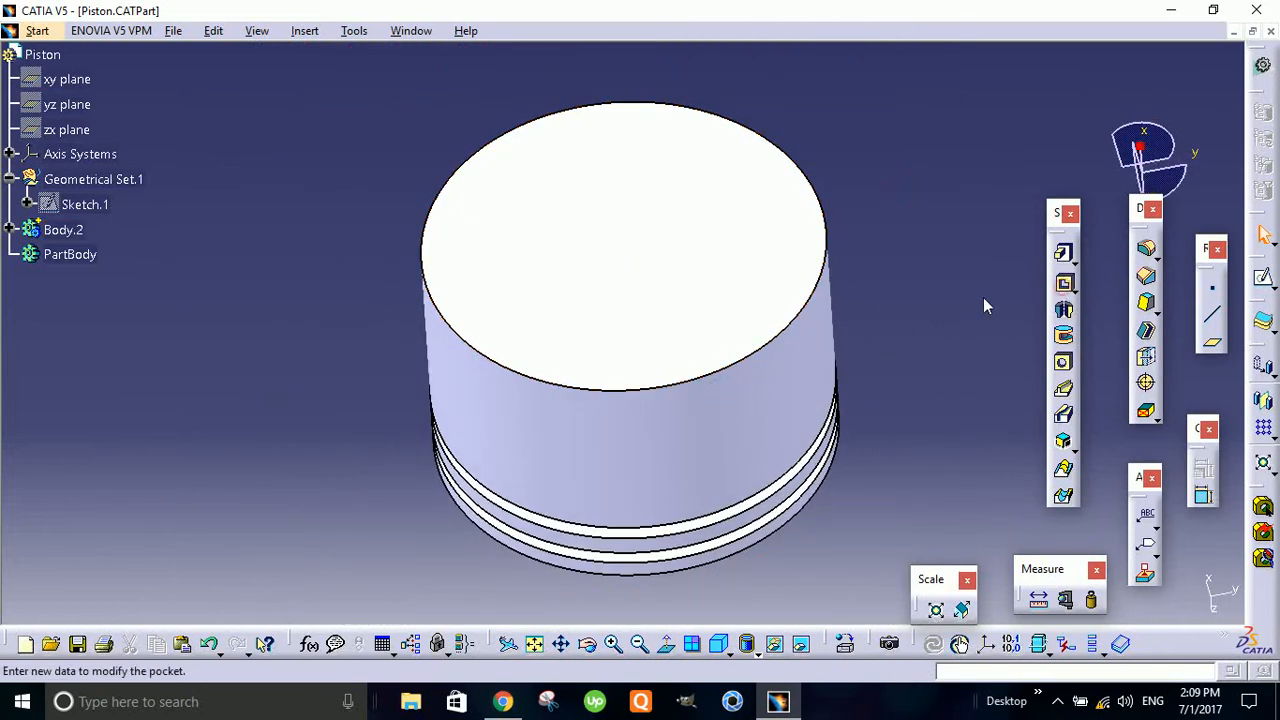
left_click(1211, 226)
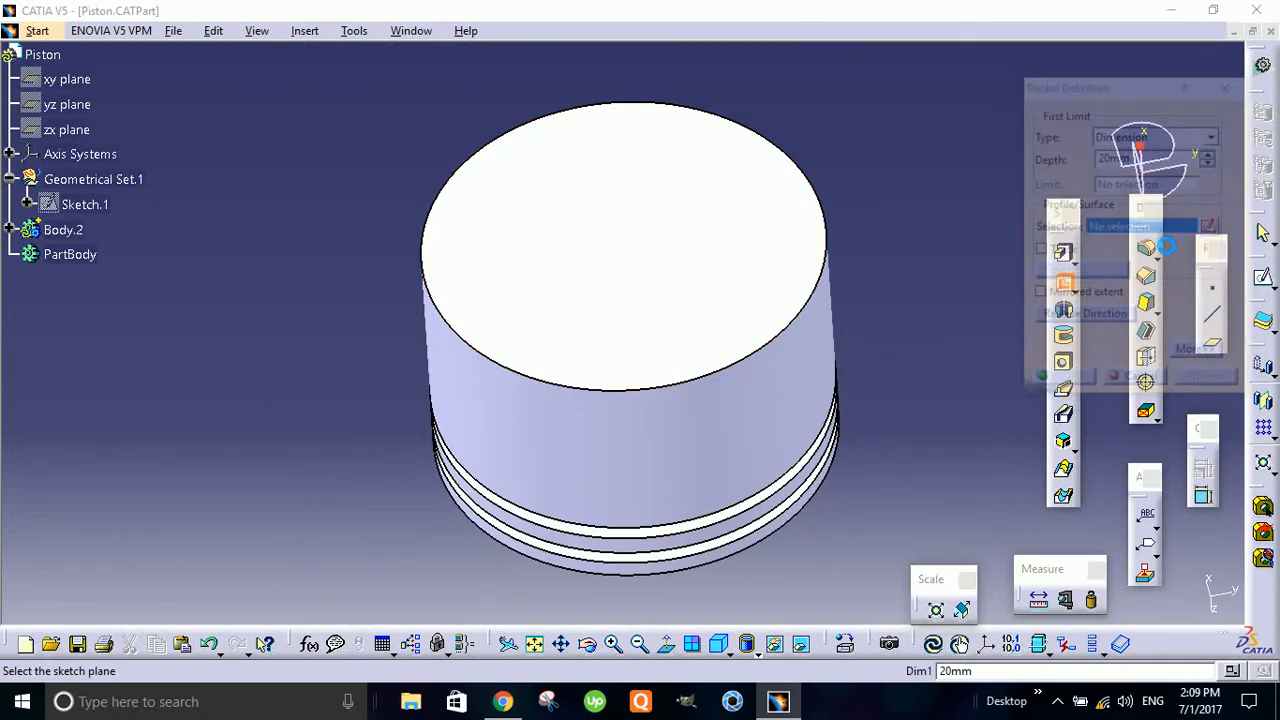
left_click(708, 271)
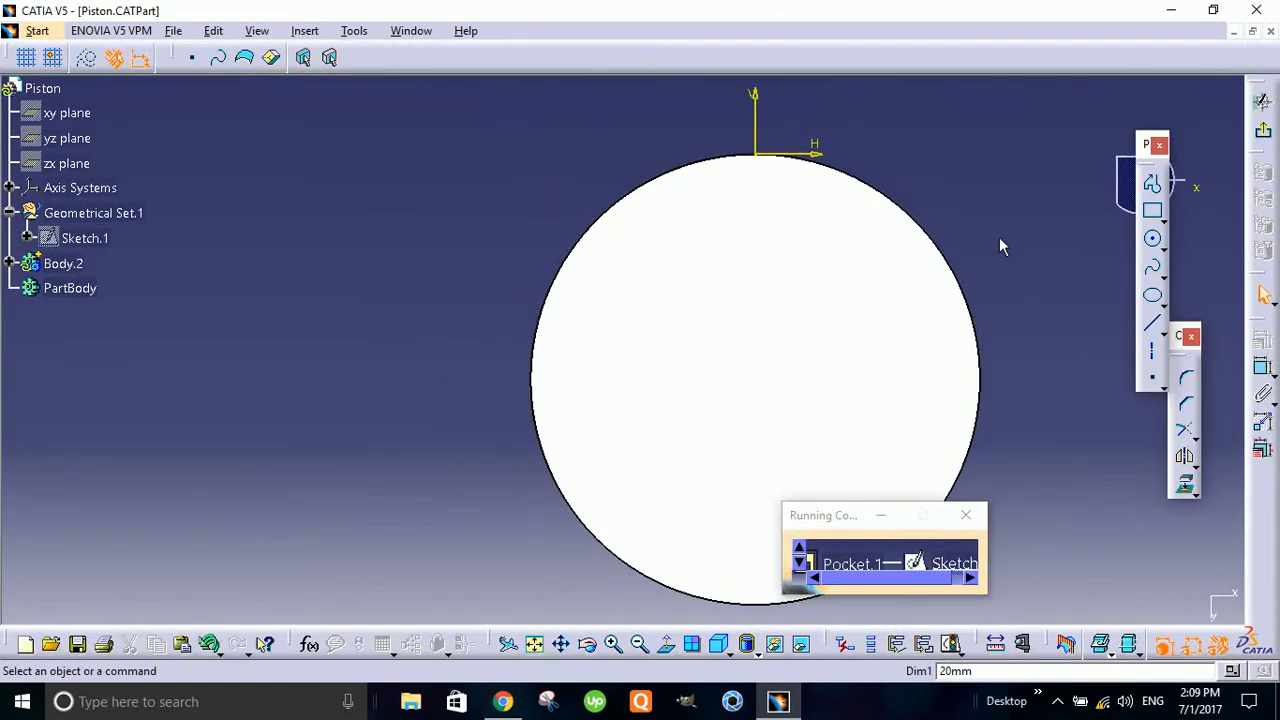
mouse_move(842, 234)
middle_mouse_down()
mouse_move(848, 267)
mouse_move(910, 282)
middle_mouse_up()
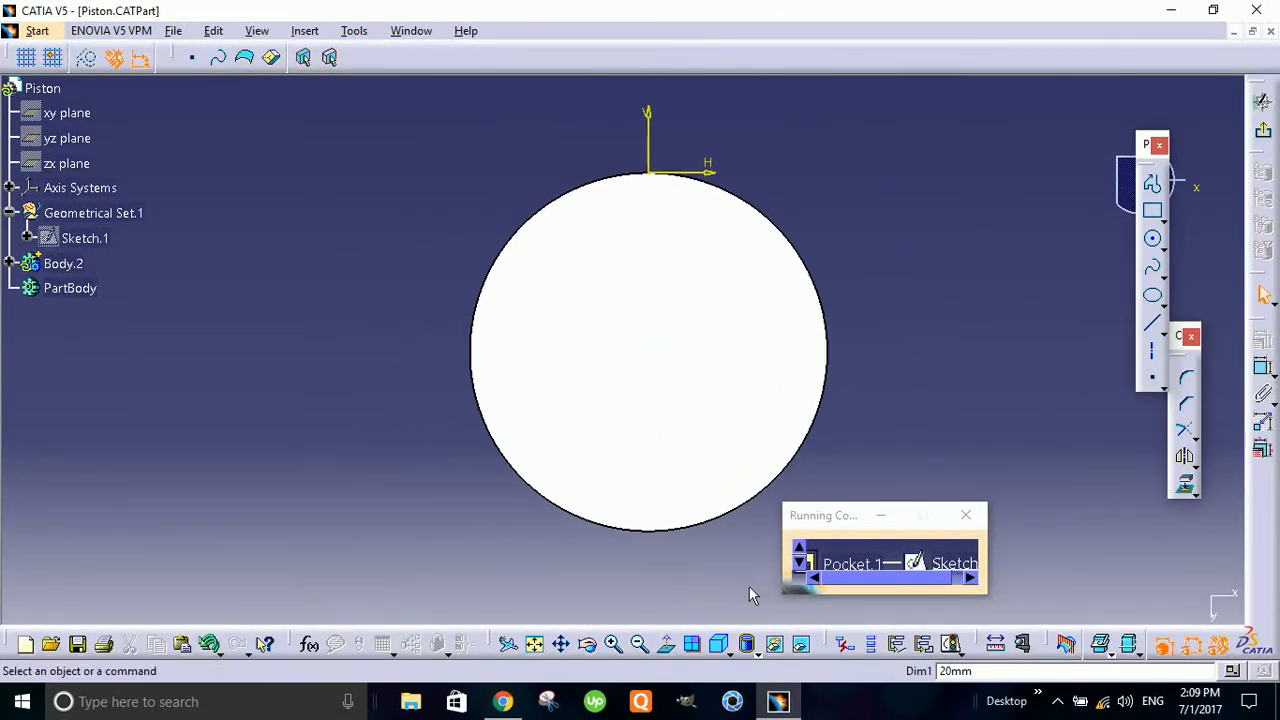
left_click(665, 644)
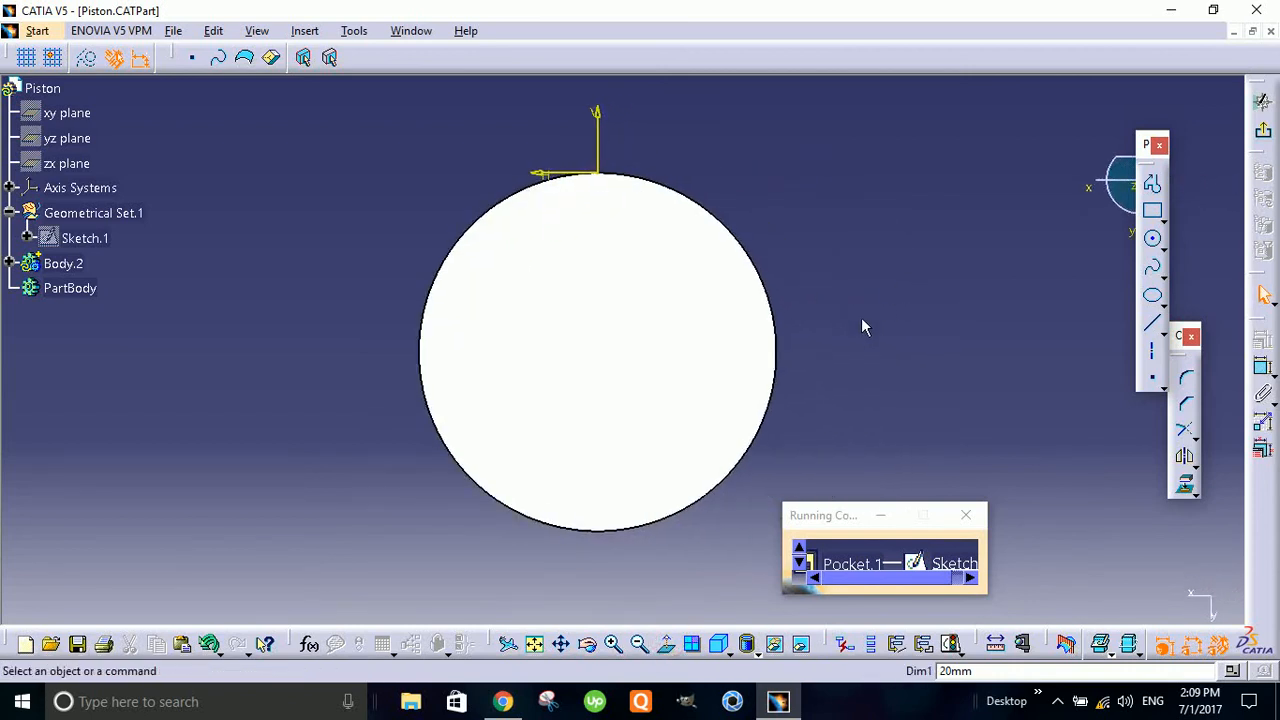
left_click(667, 646)
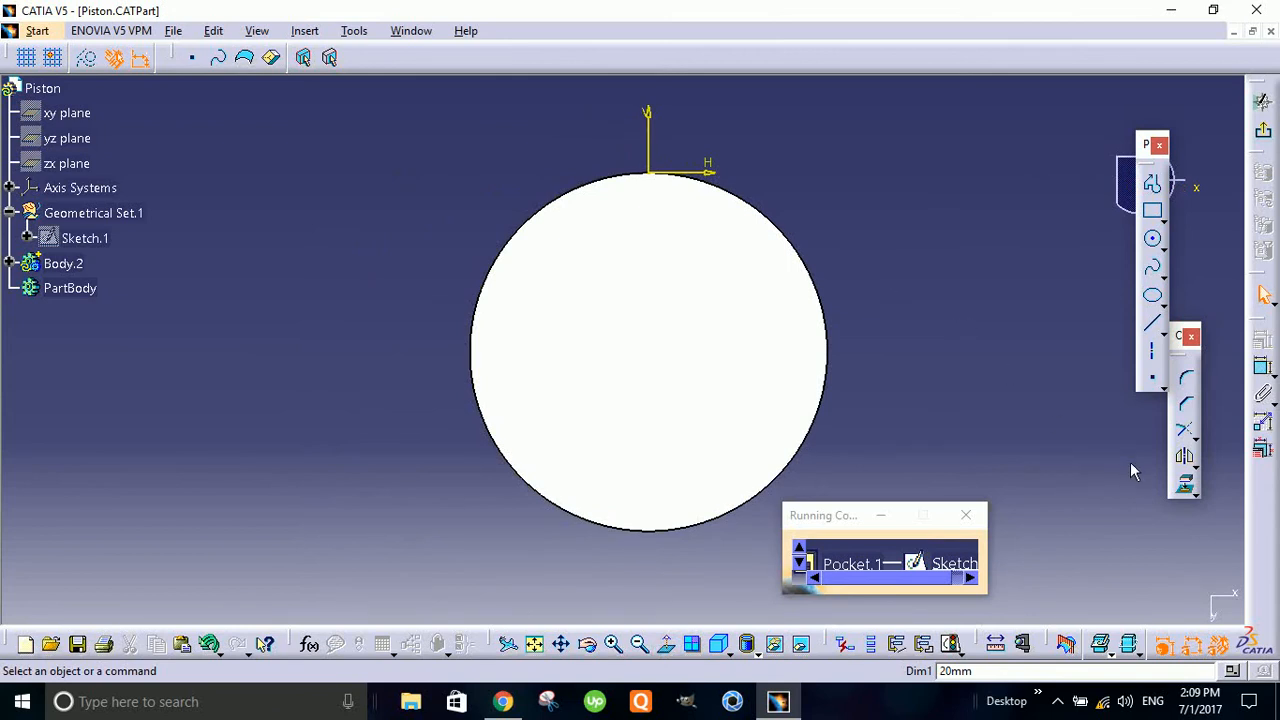
- Sketch a circle about 29 mm in diameter beside the piston's end face
left_click(1155, 243)
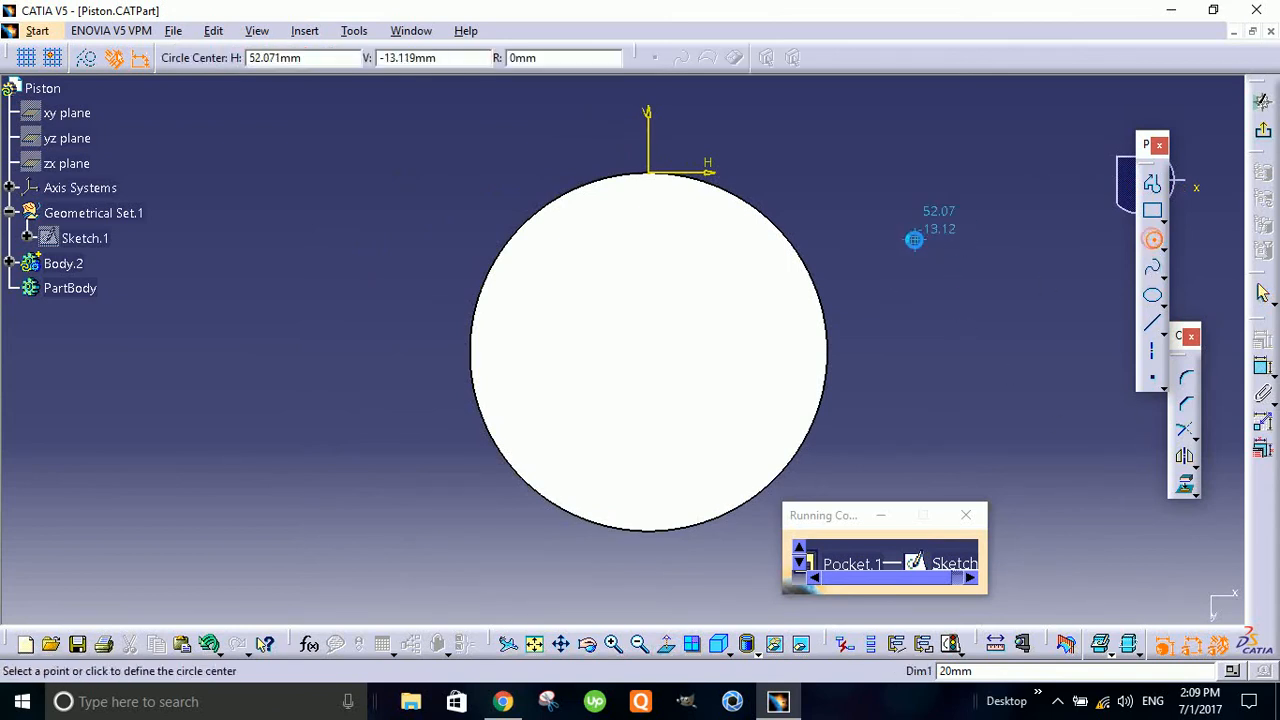
left_click(914, 239)
left_click(966, 291)
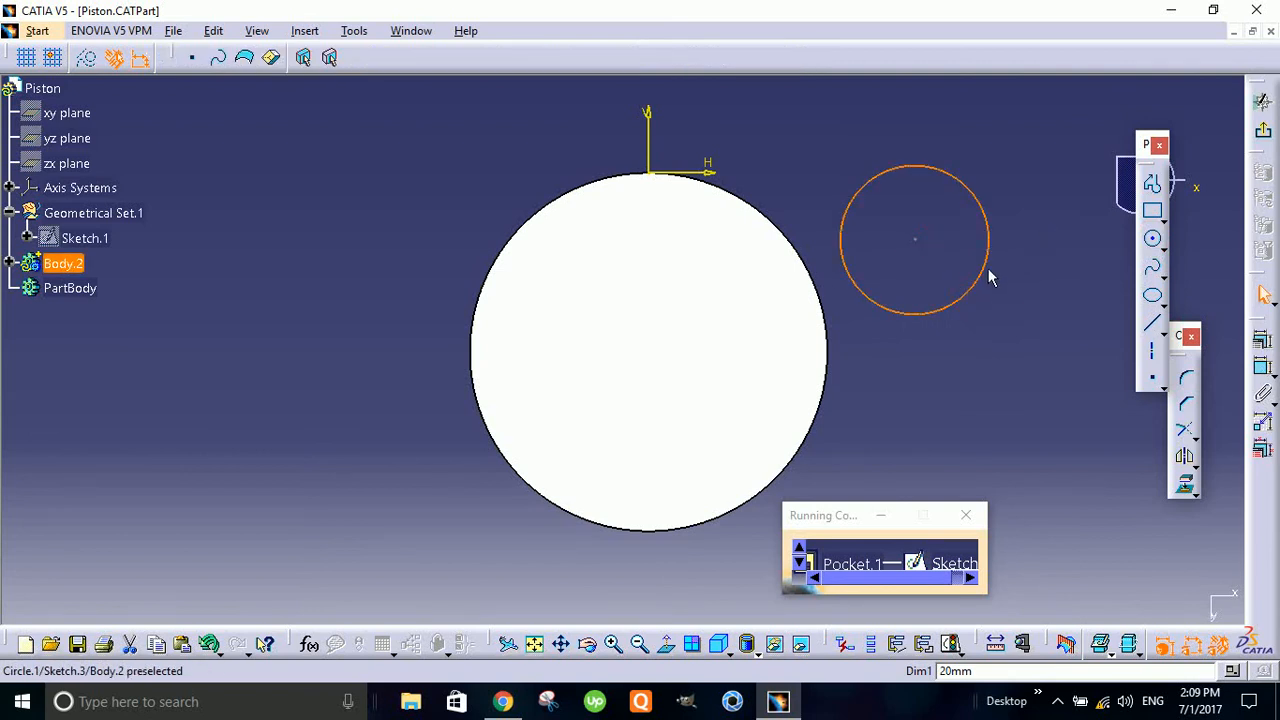
left_click(1067, 392)
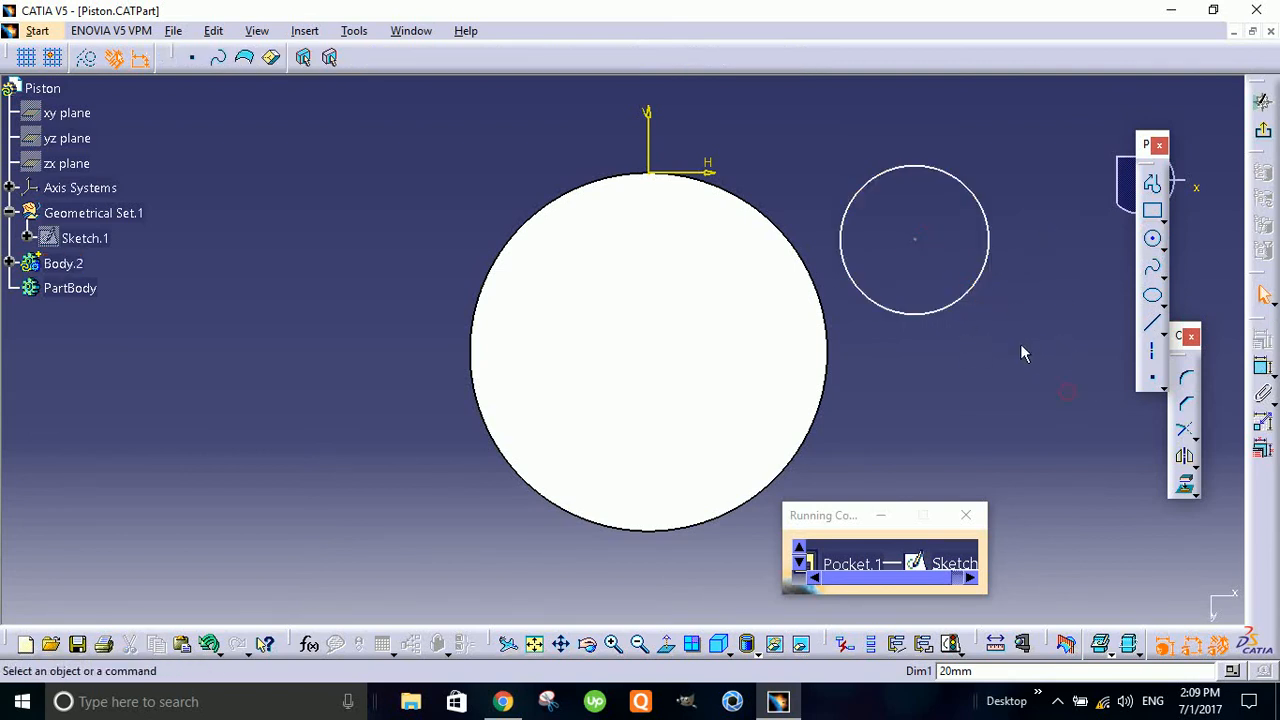
- Constrain the sketched circle to be concentric with the outer edge of the piston's end face
double_click(958, 303)
left_click(815, 418, "ctrl")
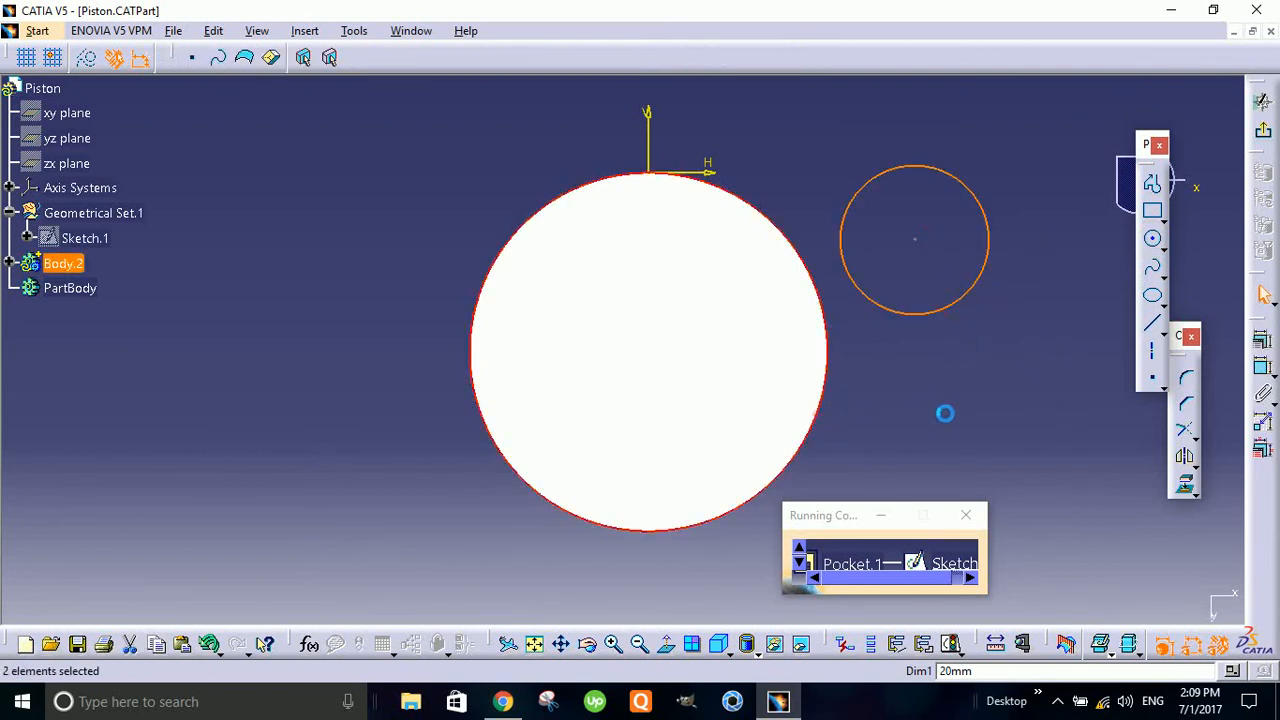
left_click(1261, 345)
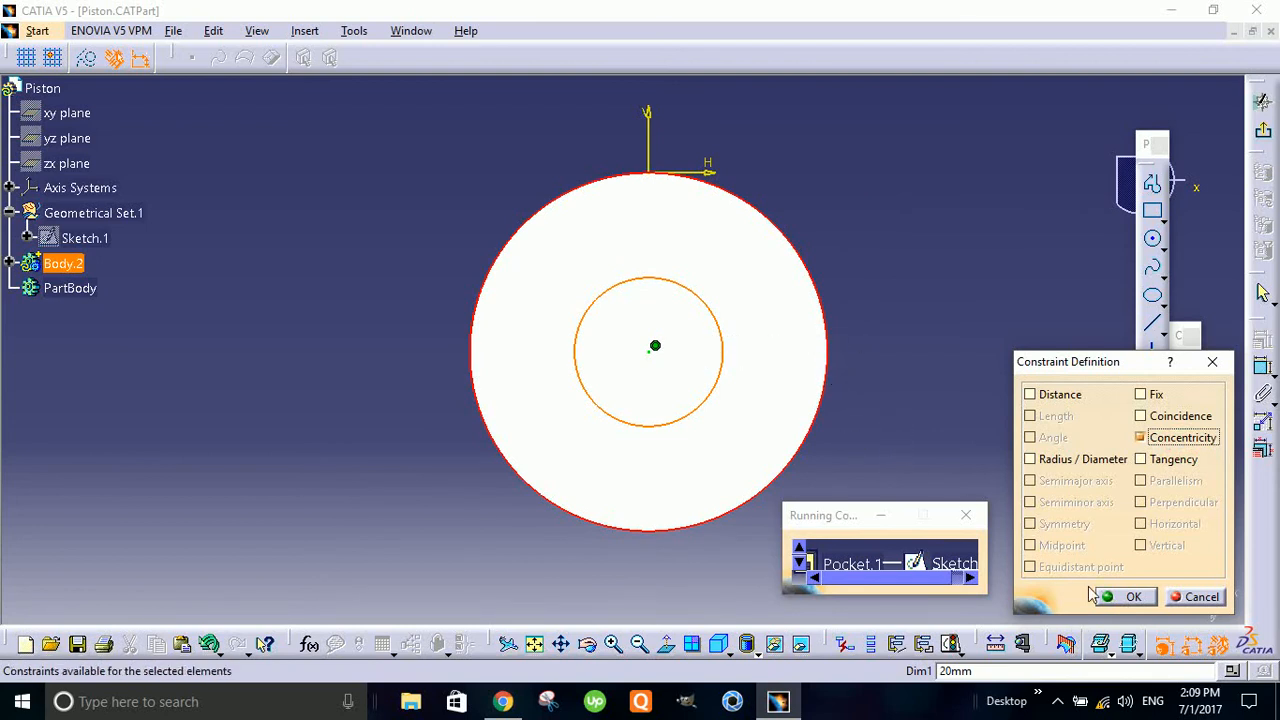
left_click(1125, 596)
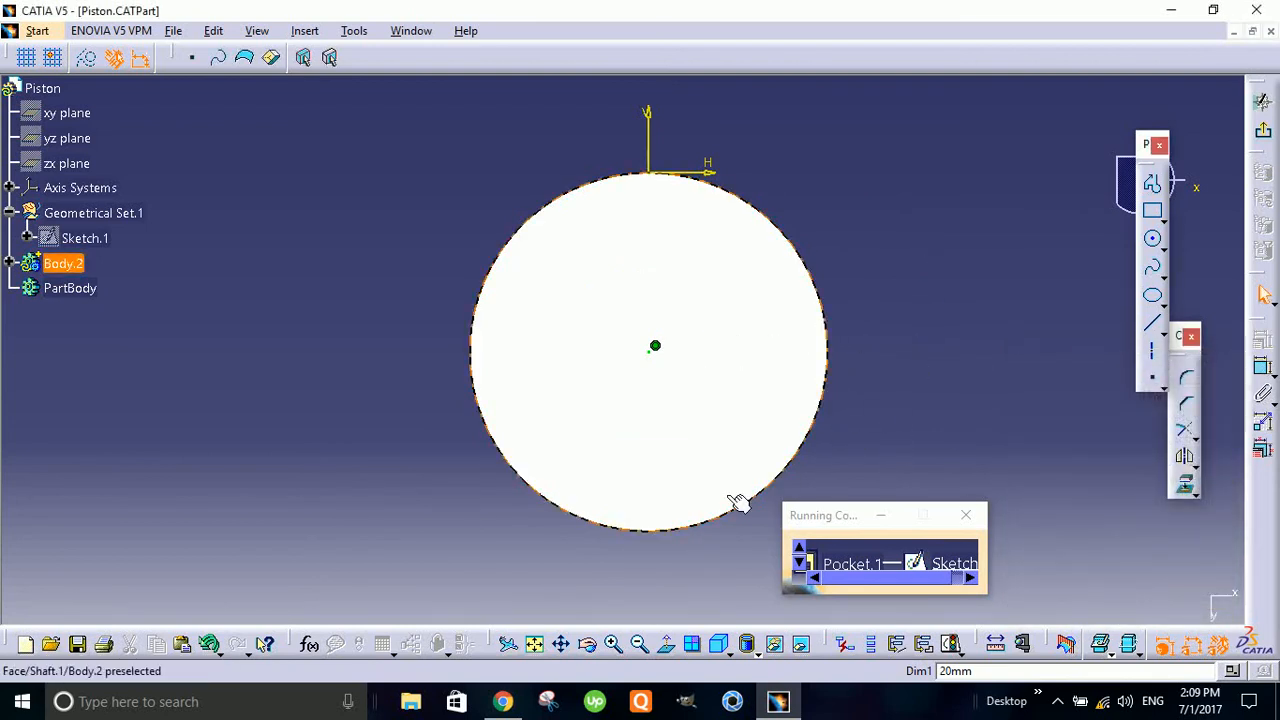
- Dimension the inner circle's diameter and set it to 35 mm
mouse_move(737, 503)
middle_mouse_down()
mouse_move(634, 380)
mouse_move(743, 271)
mouse_move(847, 224)
mouse_move(729, 580)
middle_mouse_up()
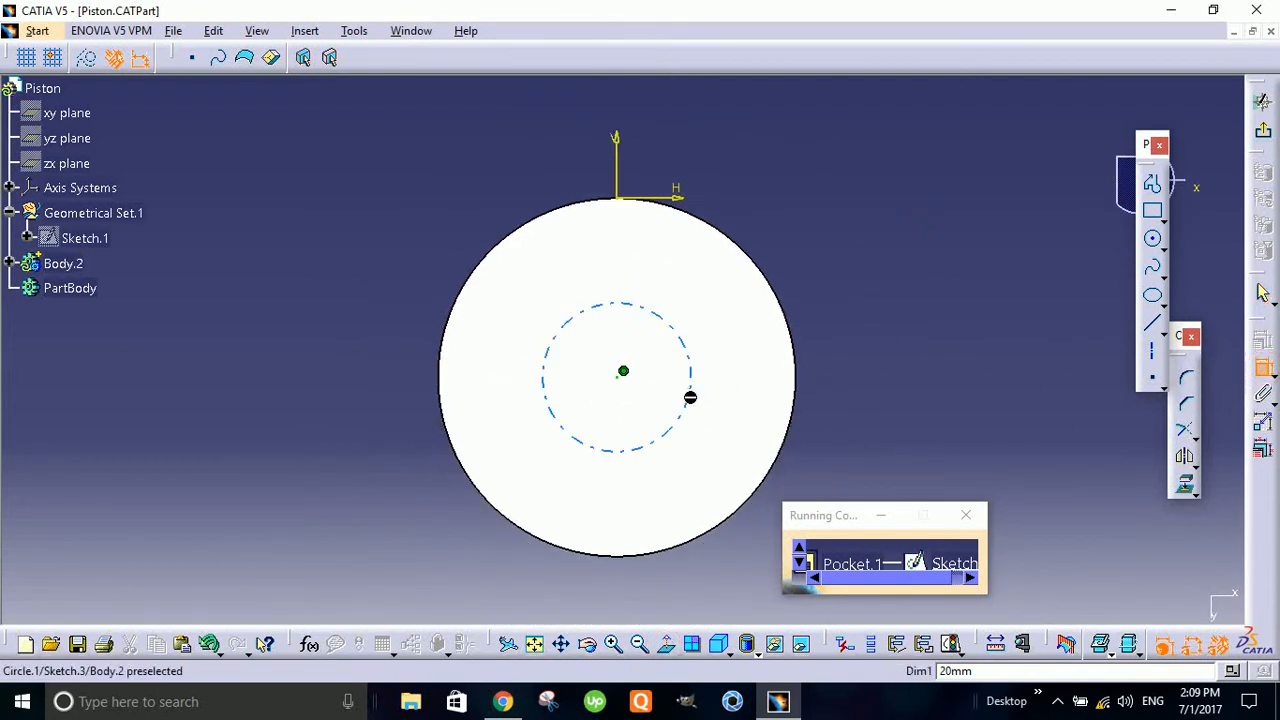
left_click(688, 397)
left_click(927, 206)
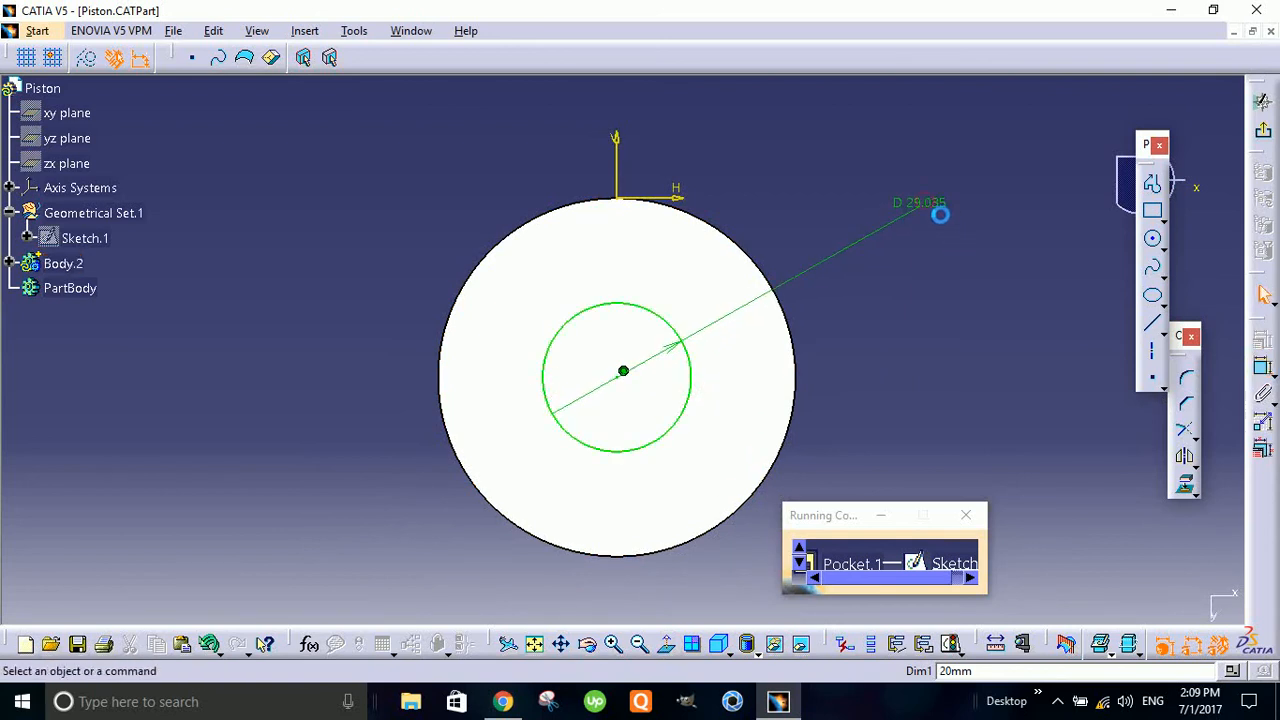
double_click(945, 203)
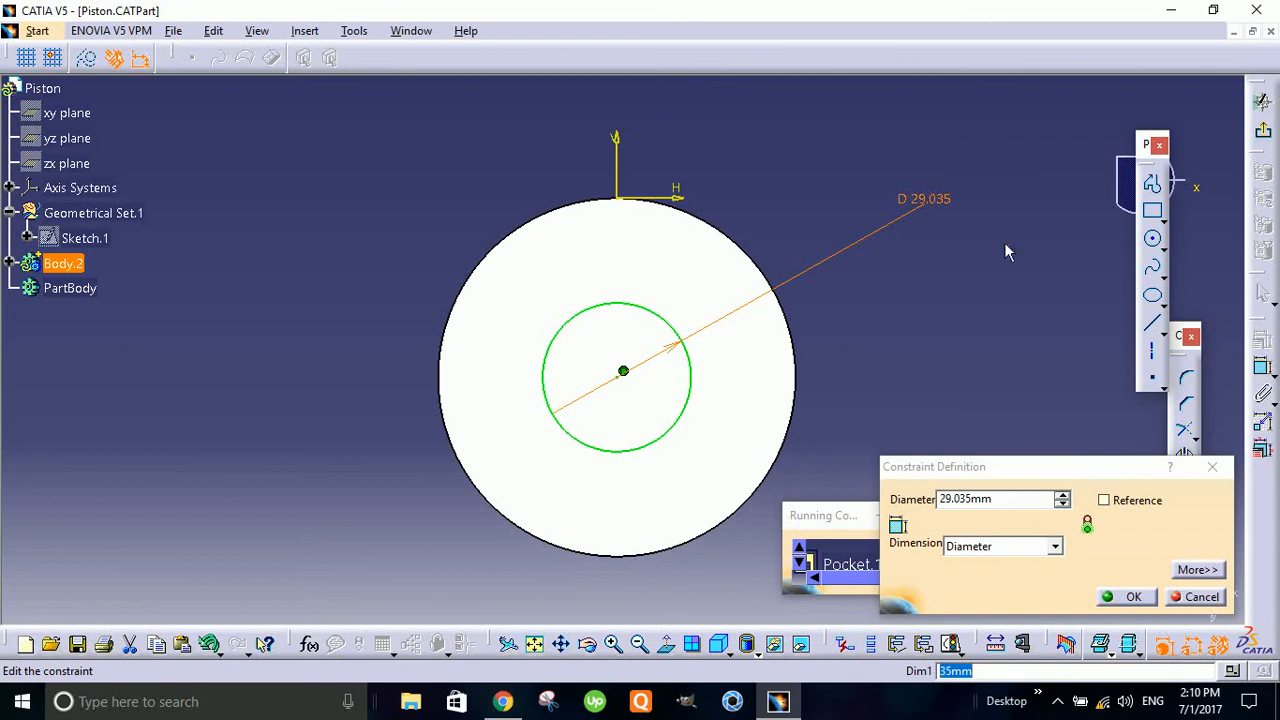
double_click(1019, 500)
type("35")
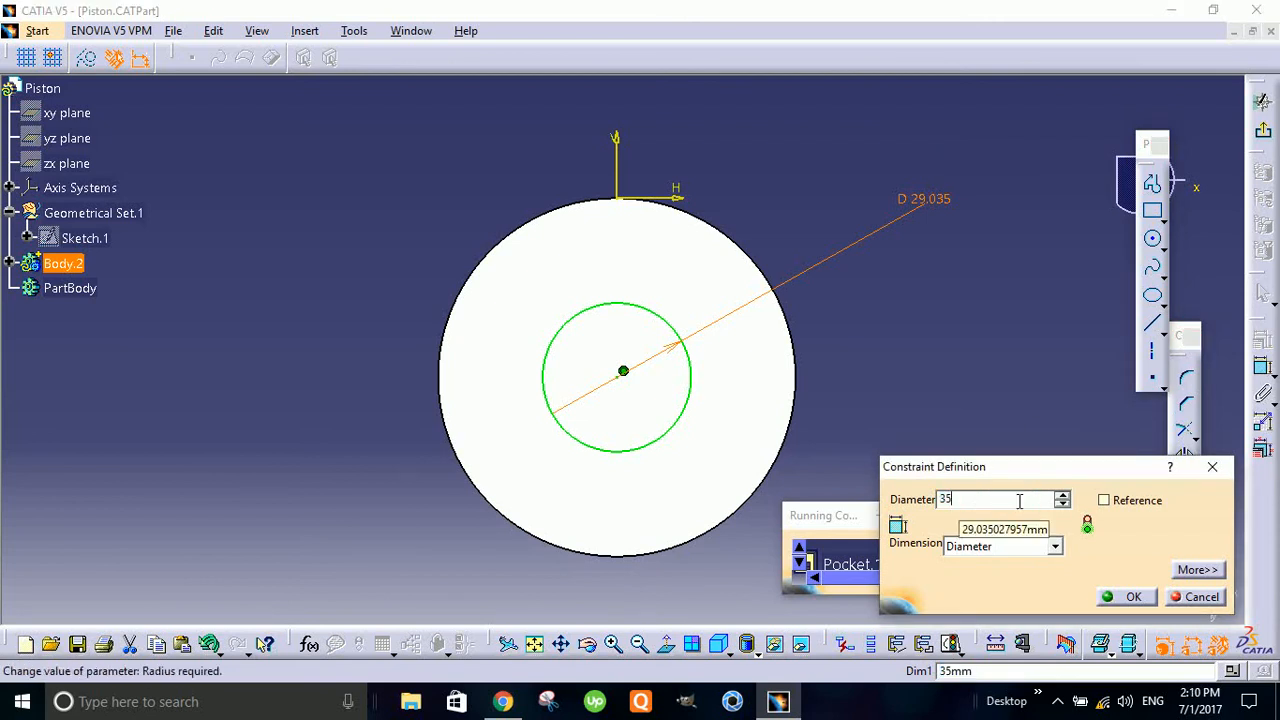
key("Return")
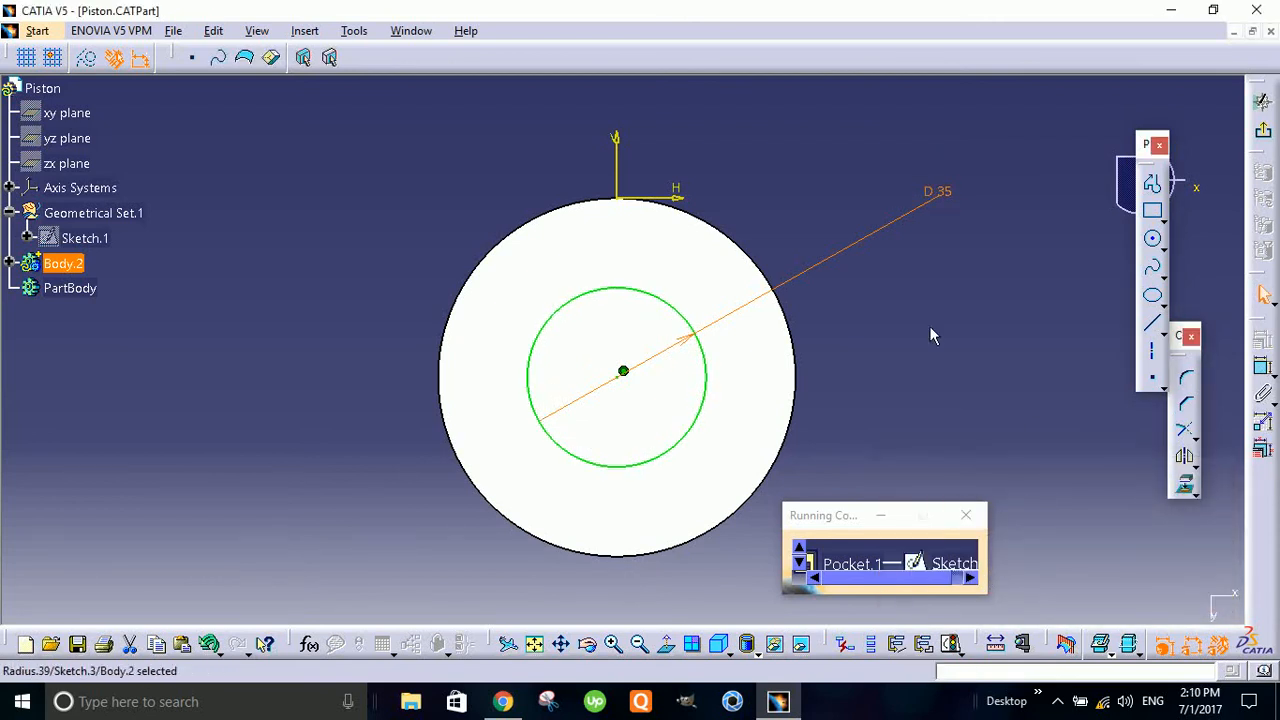
- Change the inner circle's diameter to 50 mm
double_click(945, 196)
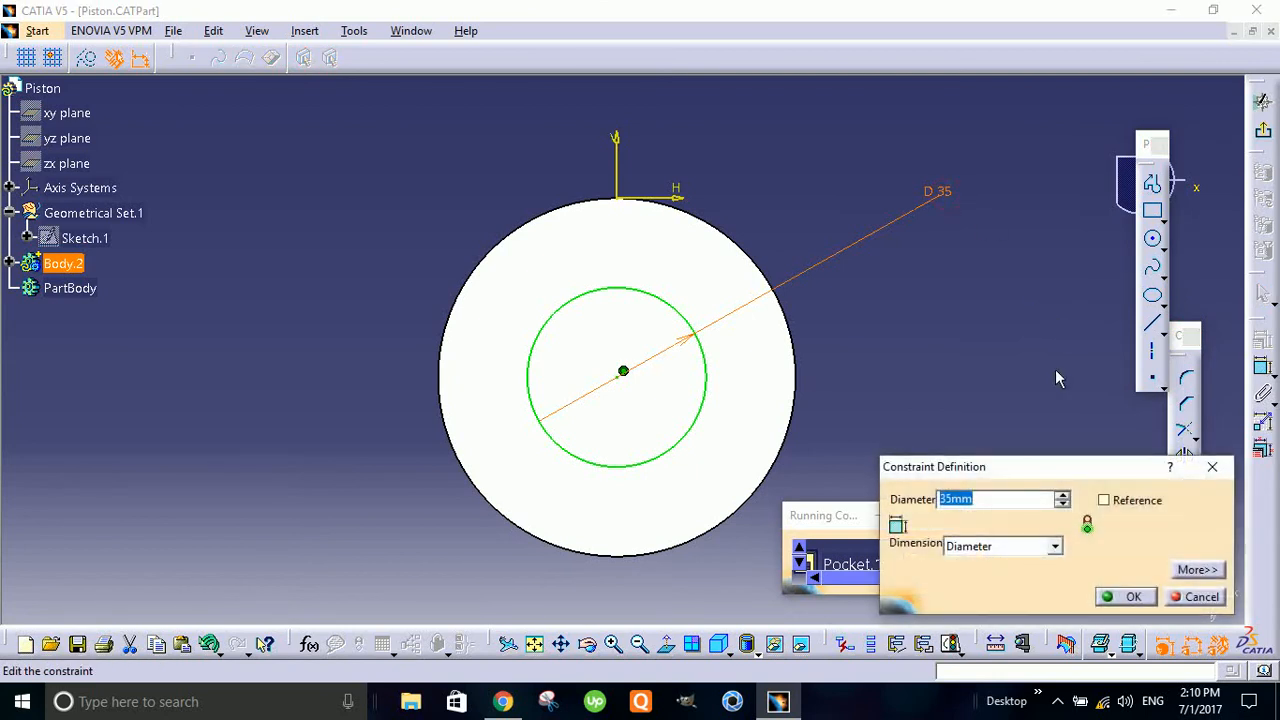
type("50")
key("Return")
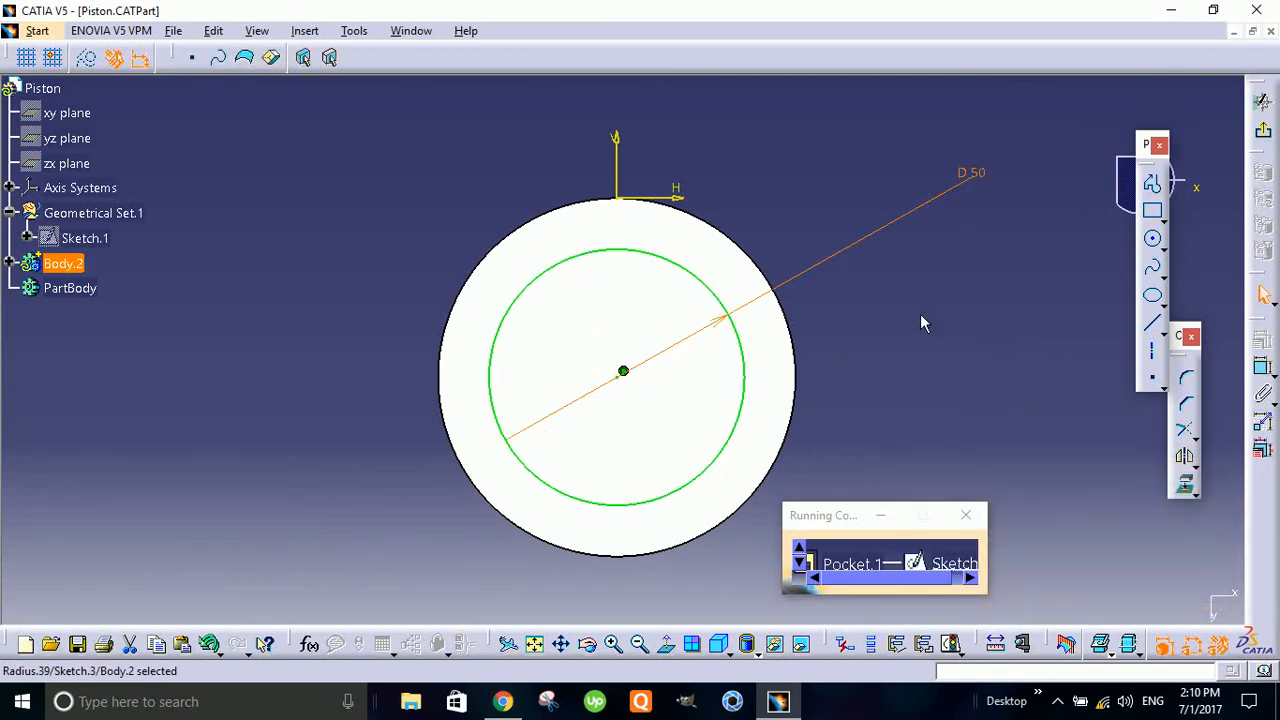
left_click(988, 257)
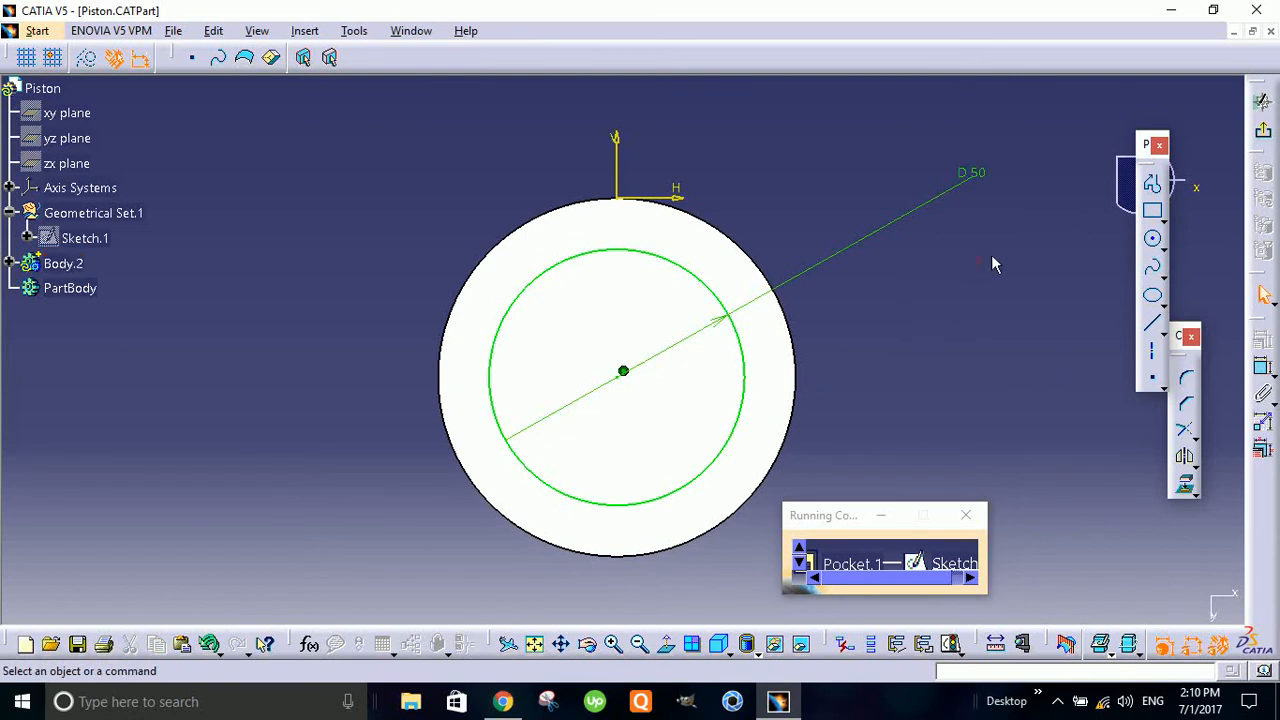
- Exit the sketch and cut the circular pocket into the piston to a depth of 40 mm
left_click(1264, 133)
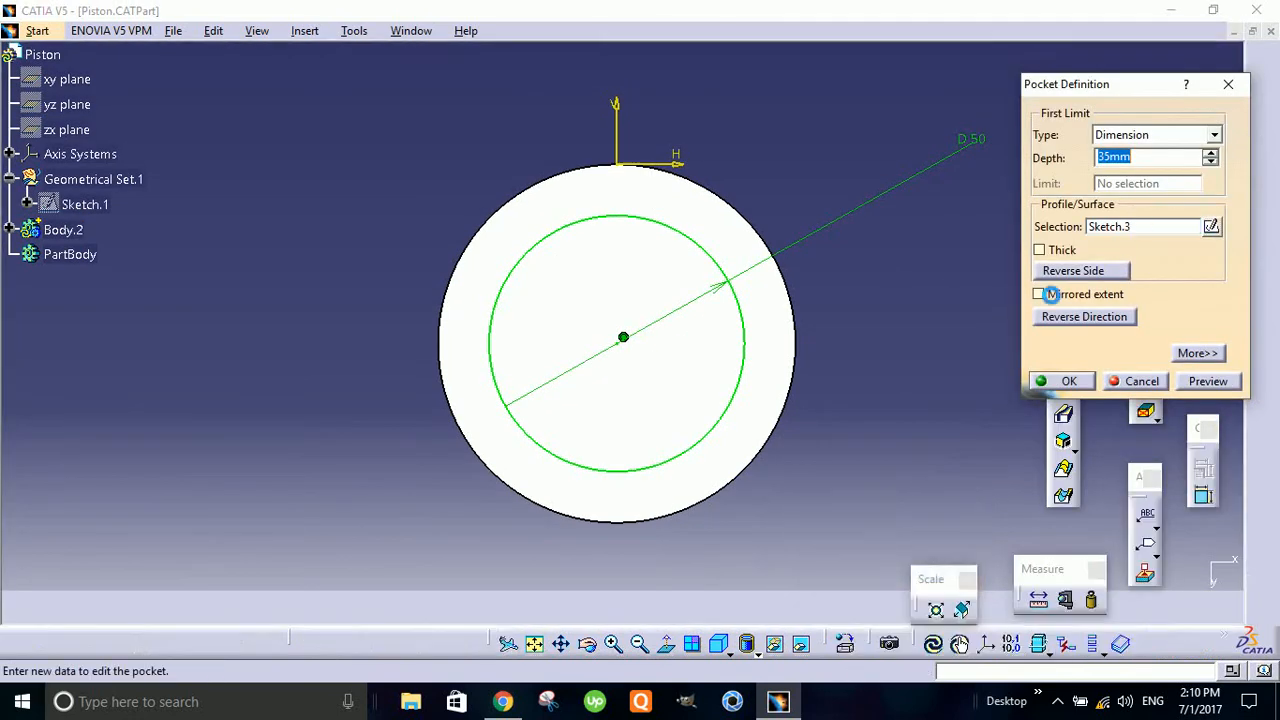
mouse_move(846, 474)
middle_mouse_down()
mouse_move(760, 463)
mouse_move(629, 291)
mouse_move(637, 396)
mouse_move(623, 337)
mouse_move(512, 418)
middle_mouse_up()
middle_click_drag(928, 265, 851, 286)
double_click(1140, 152)
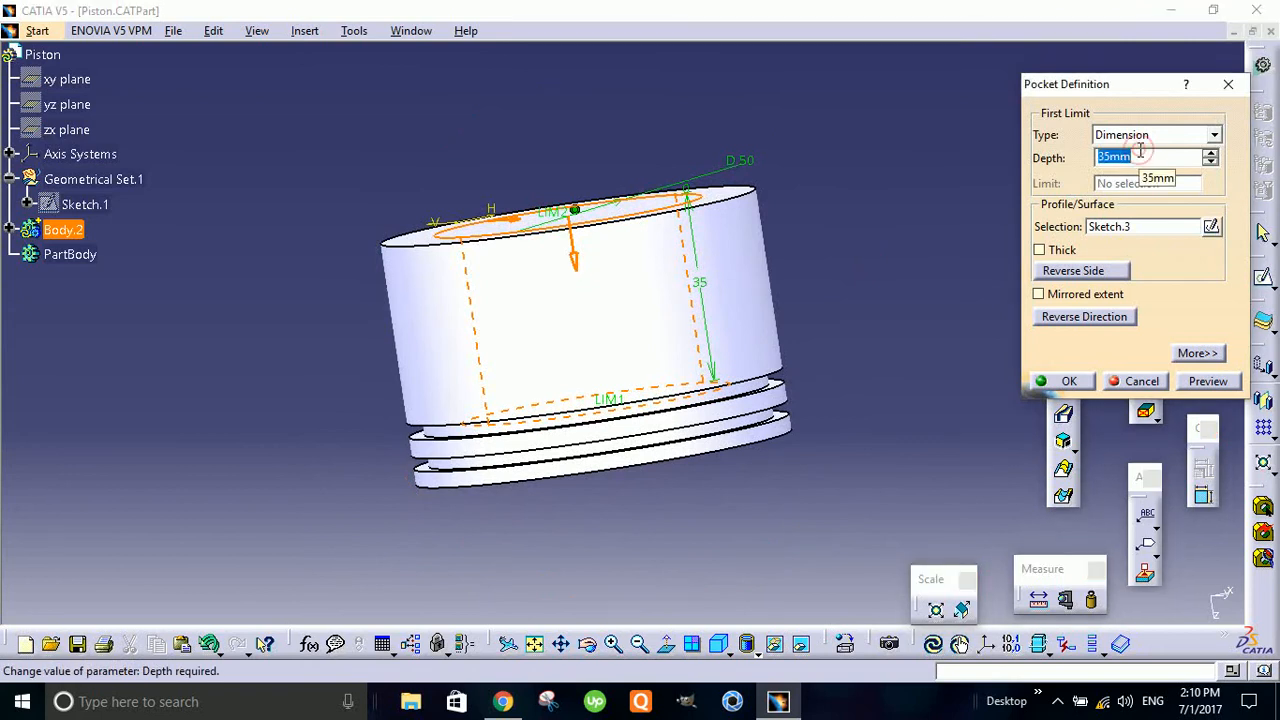
type("40")
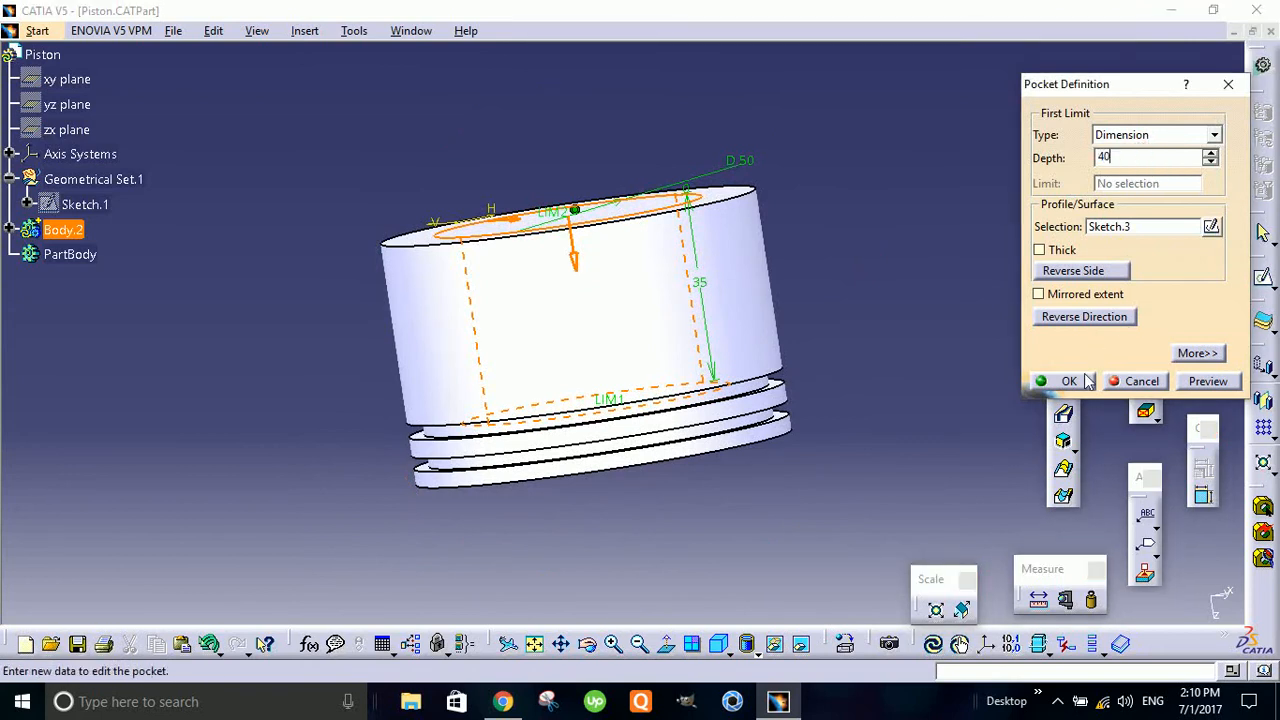
left_click(1066, 381)
- Open a new sketch on the zx plane through the hollowed piston
middle_click_drag(886, 220, 743, 155)
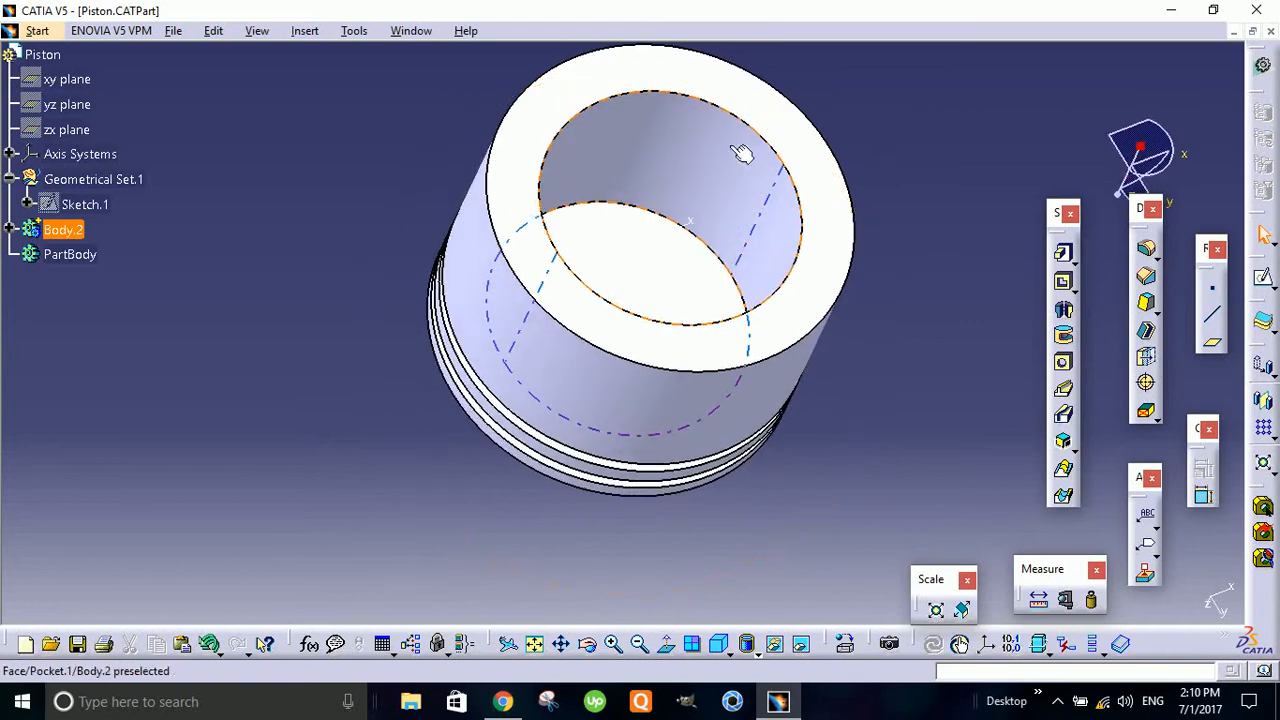
middle_click_drag(783, 445, 703, 426)
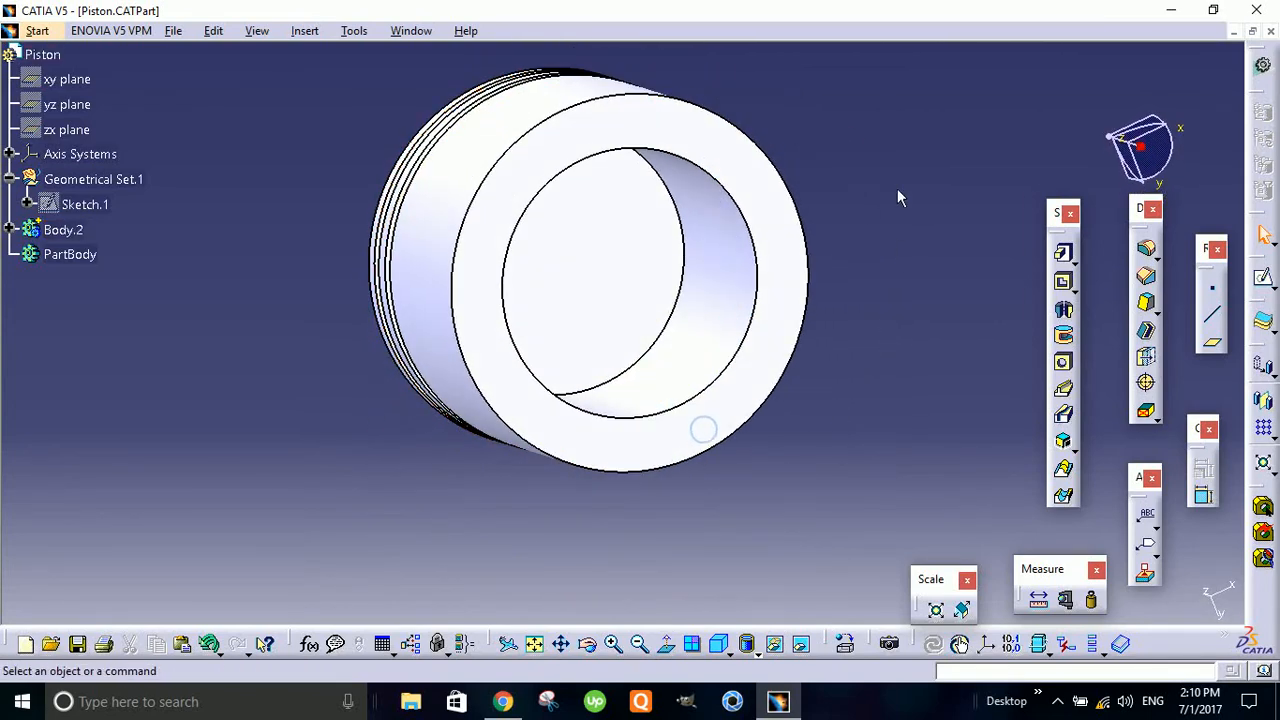
middle_click_drag(890, 165, 789, 127)
middle_click_drag(787, 437, 512, 205)
left_click(514, 358)
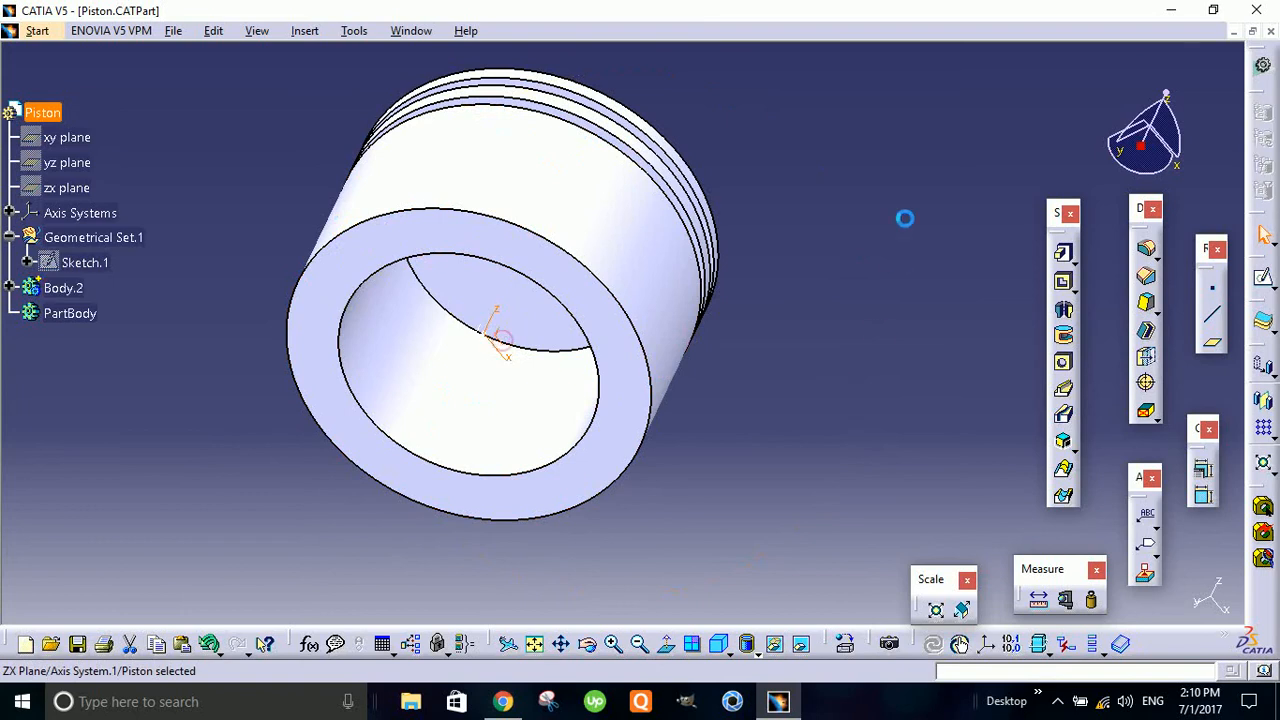
left_click(1263, 276)
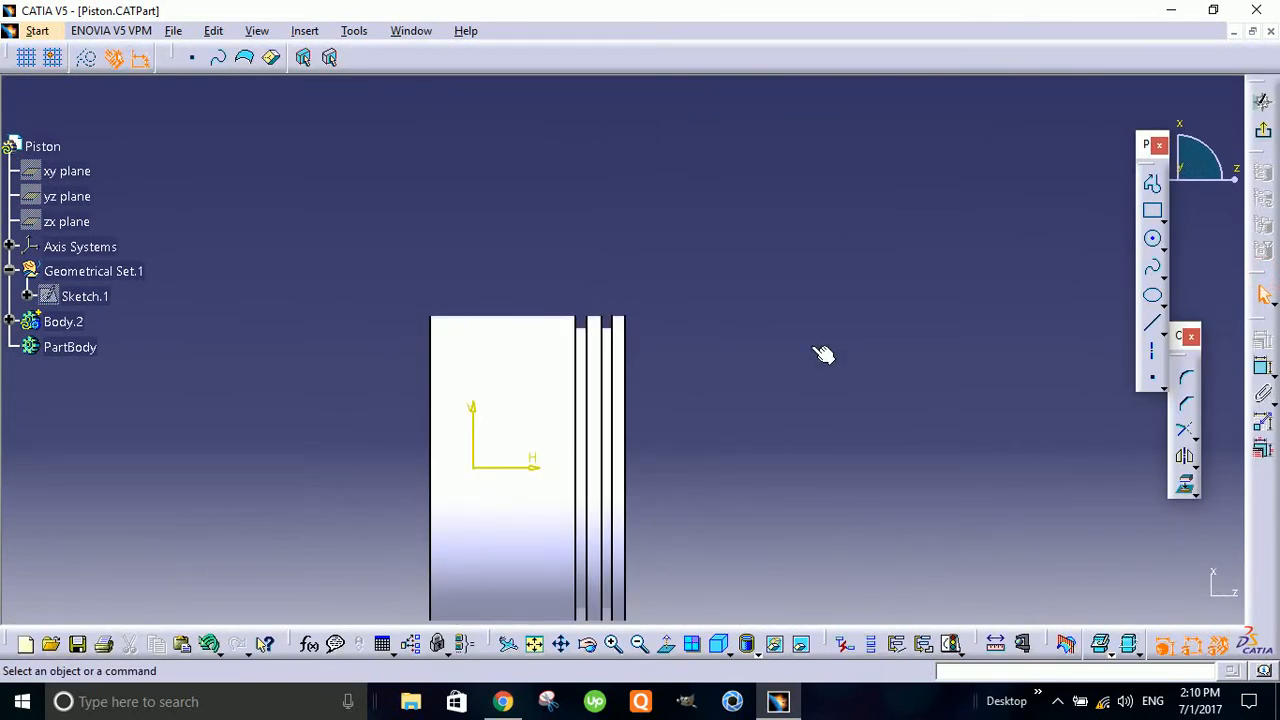
middle_click_drag(855, 350, 869, 364)
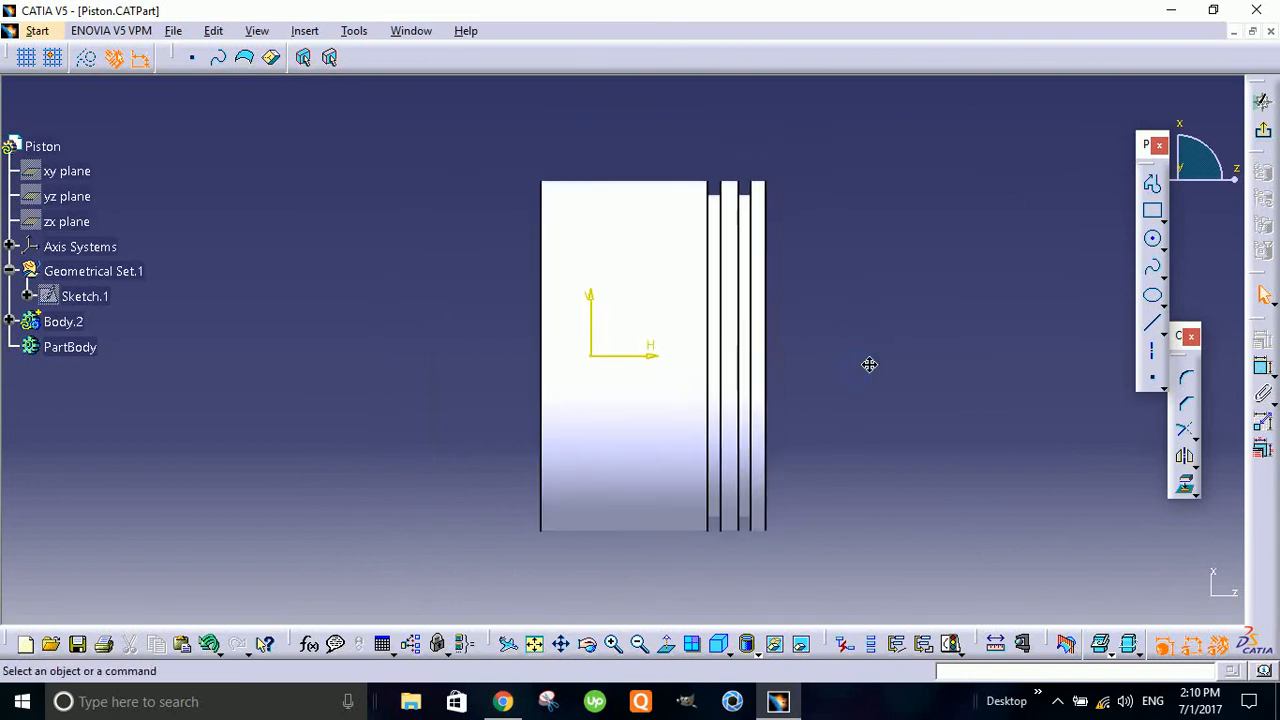
- Sketch a circle about 14 mm in diameter centred on the sketch origin
left_click(1152, 239)
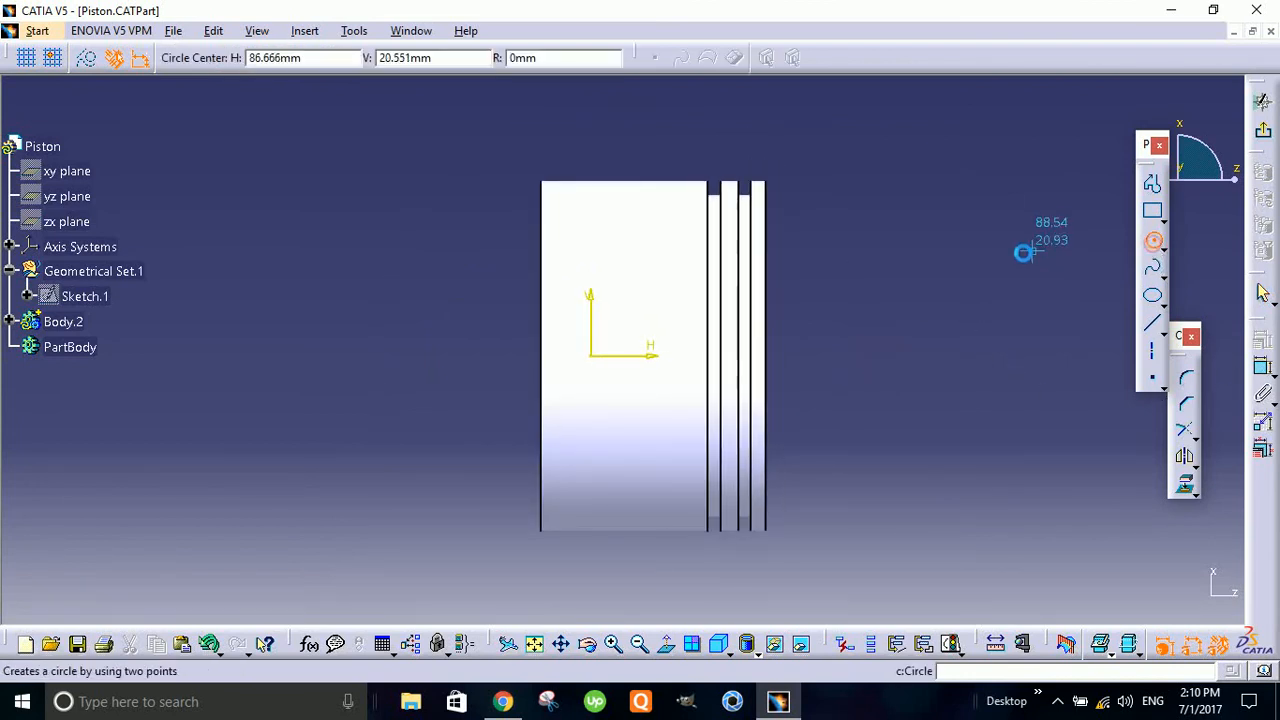
left_click(595, 357)
left_click(601, 390)
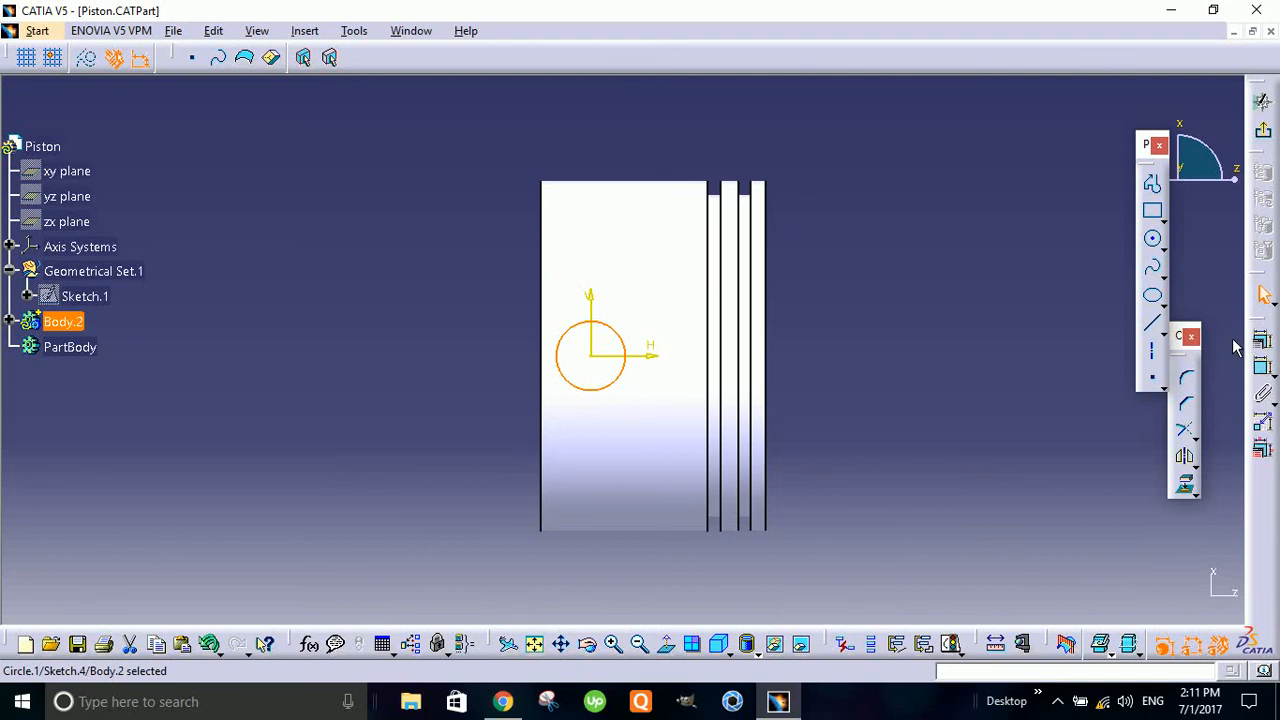
- Dimension the circle's diameter and set it to 10 mm
left_click(1262, 368)
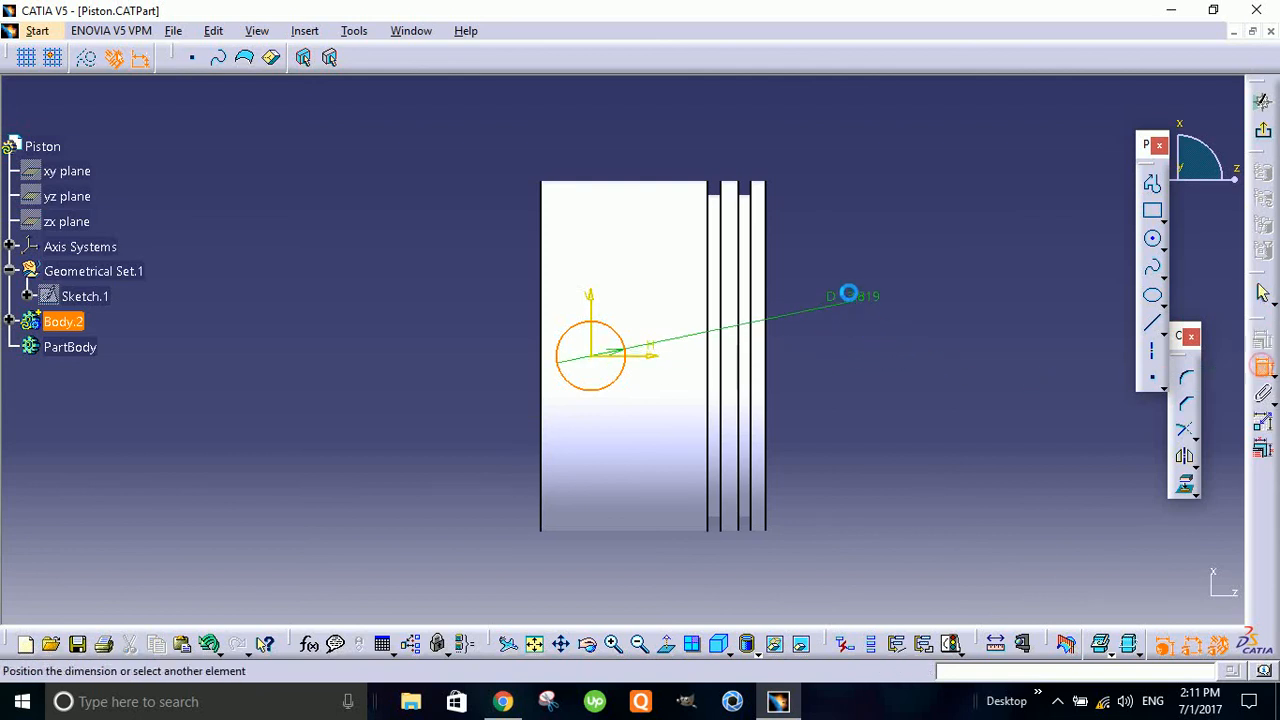
left_click(371, 268)
double_click(388, 268)
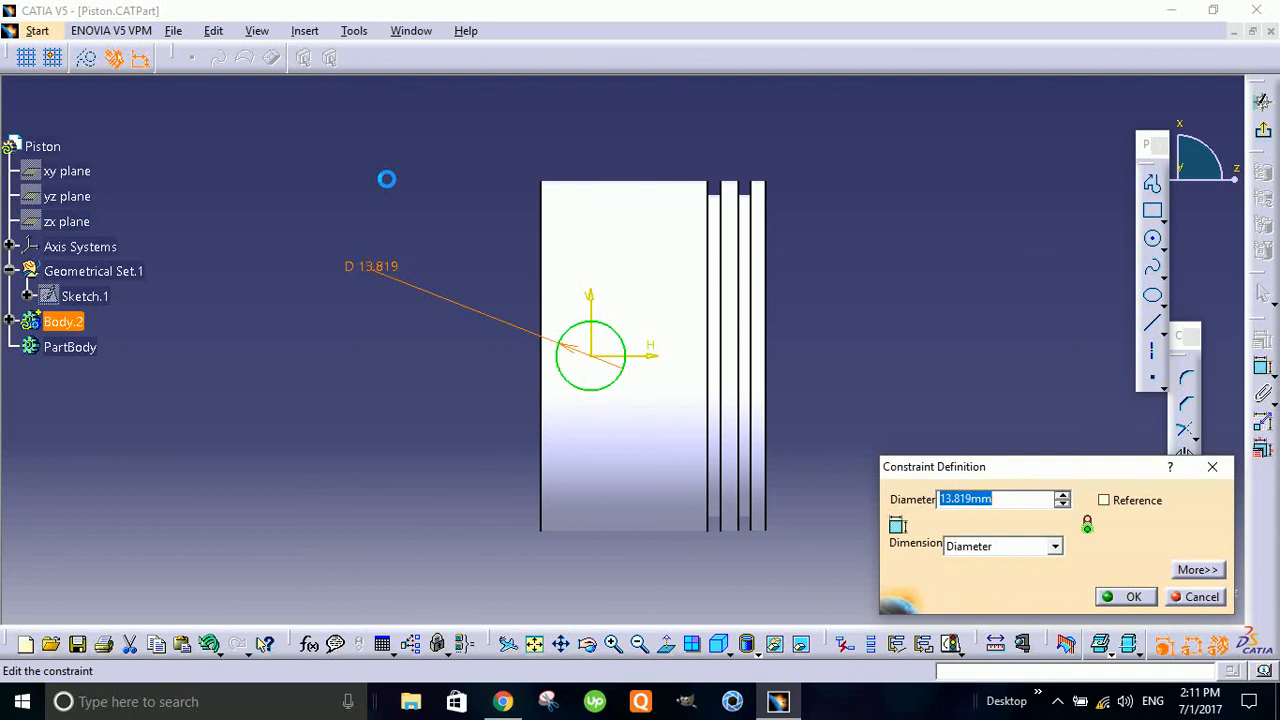
key("Return")
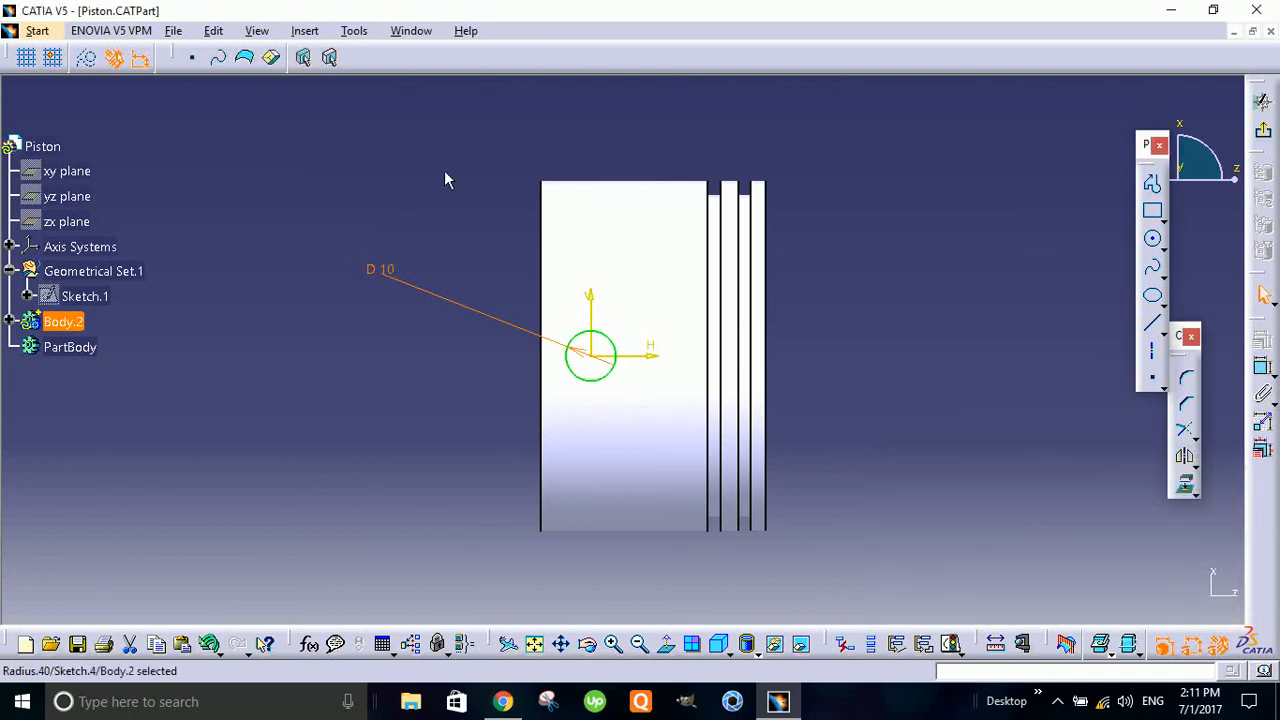
left_click(997, 309)
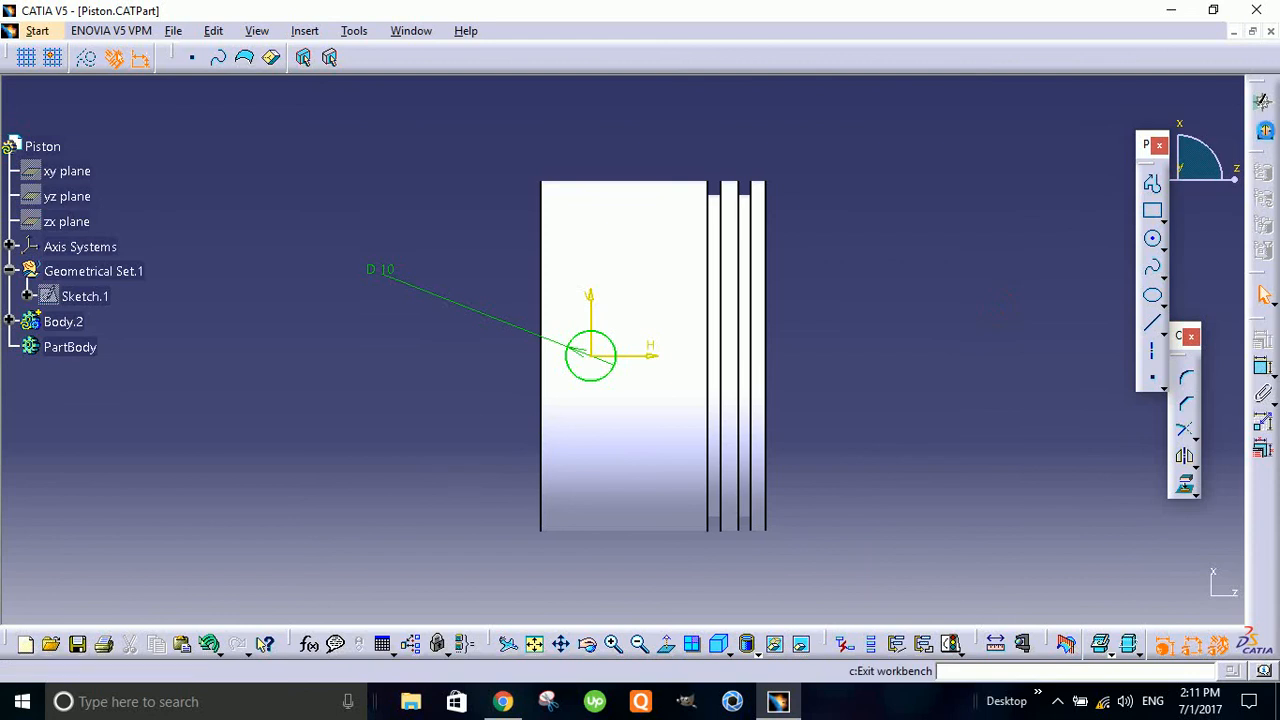
- Exit the sketch and cut the circle through both piston walls as a pocket 40 mm deep with mirrored extent
left_click(1263, 130)
mouse_move(920, 337)
middle_mouse_down()
mouse_move(594, 436)
mouse_move(677, 314)
mouse_move(720, 330)
mouse_move(1029, 334)
middle_mouse_up()
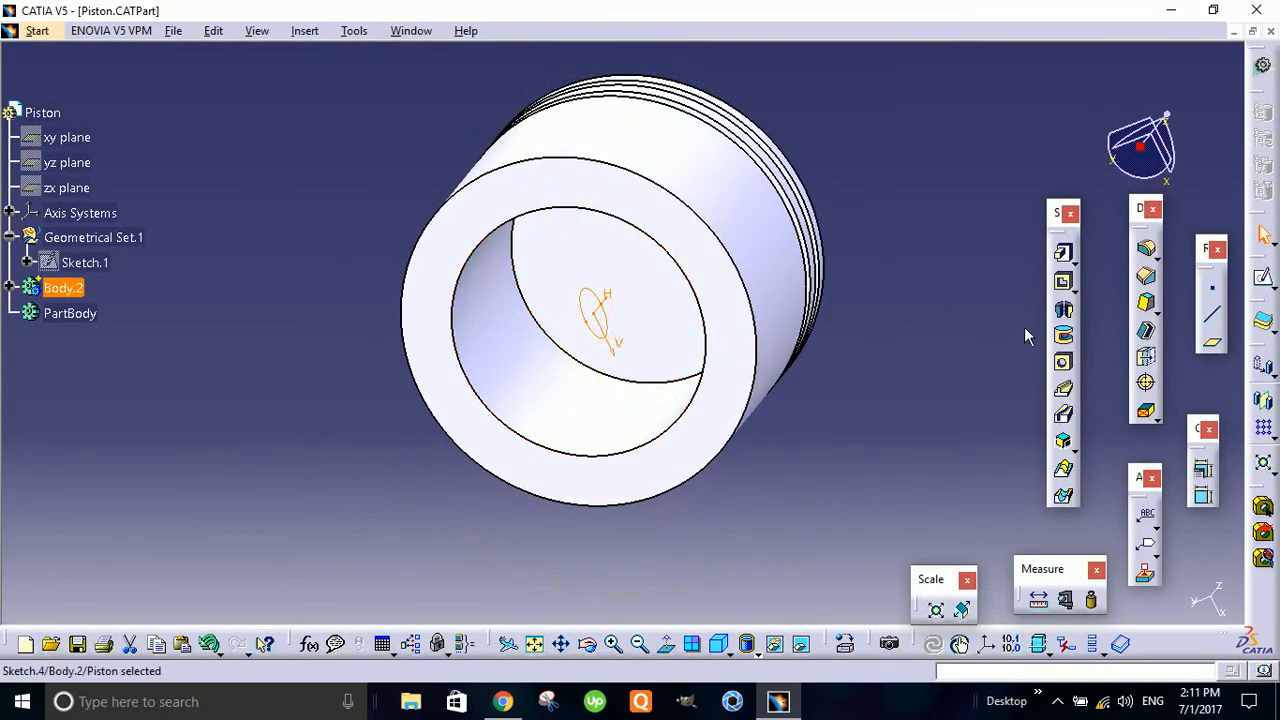
left_click(1065, 285)
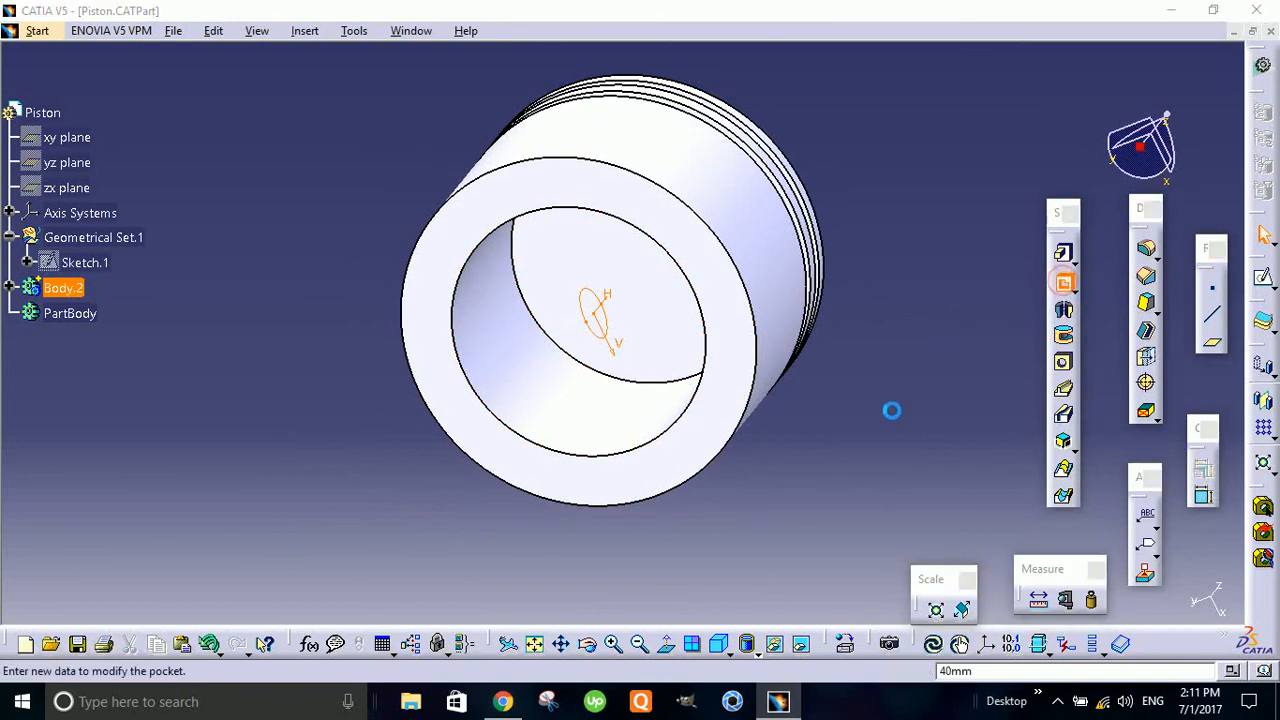
left_click(1040, 294)
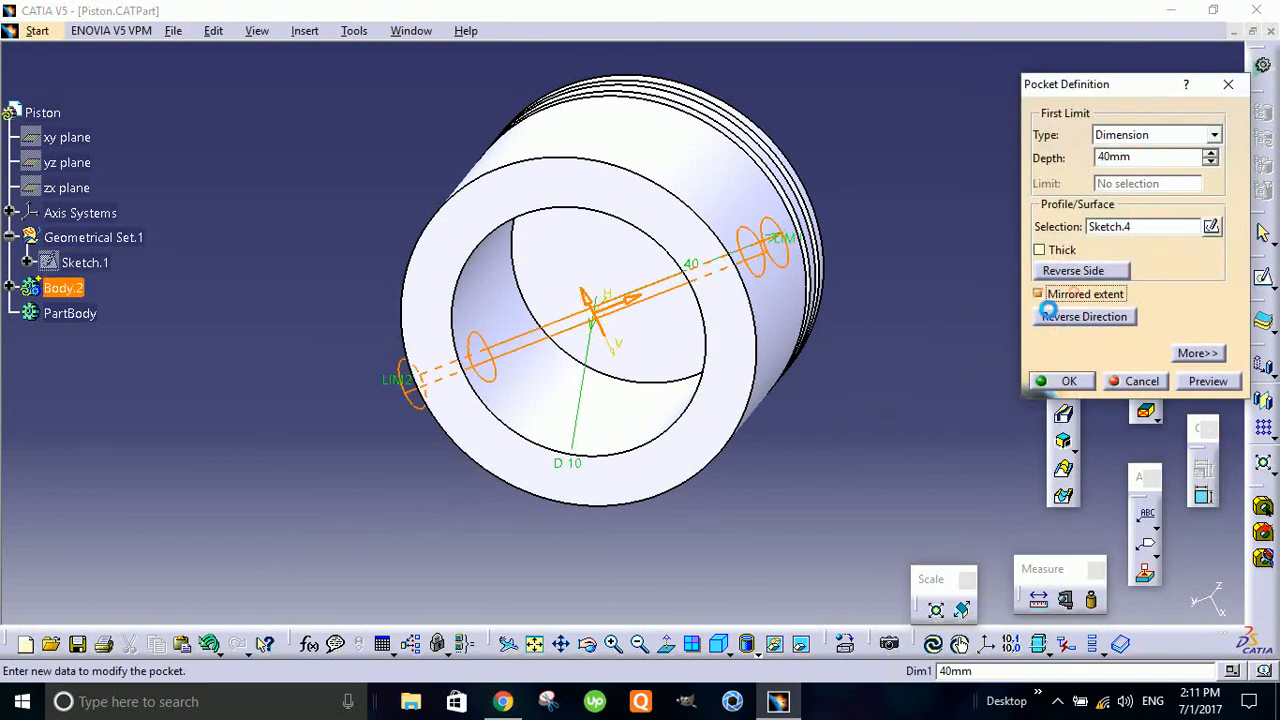
middle_click_drag(866, 440, 815, 411)
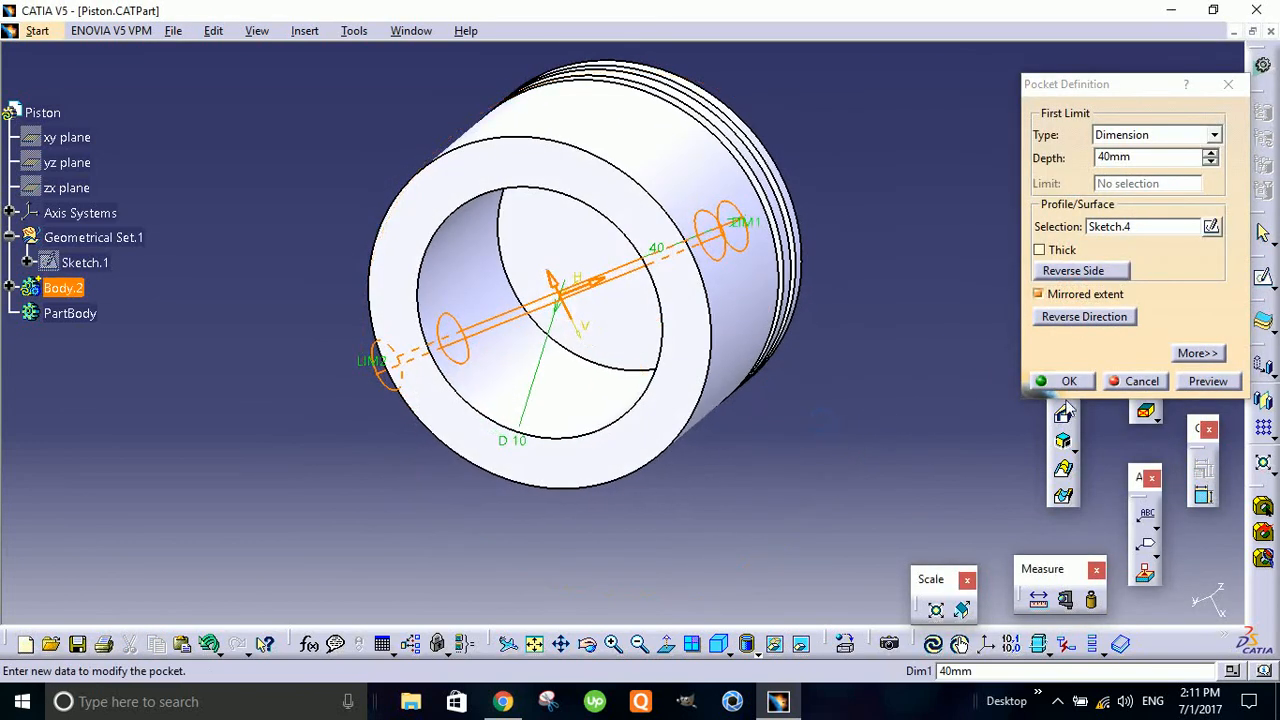
left_click(1070, 382)
middle_click_drag(849, 251, 656, 370)
left_click(813, 291)
middle_click_drag(453, 452, 644, 464)
middle_click_drag(719, 379, 483, 211)
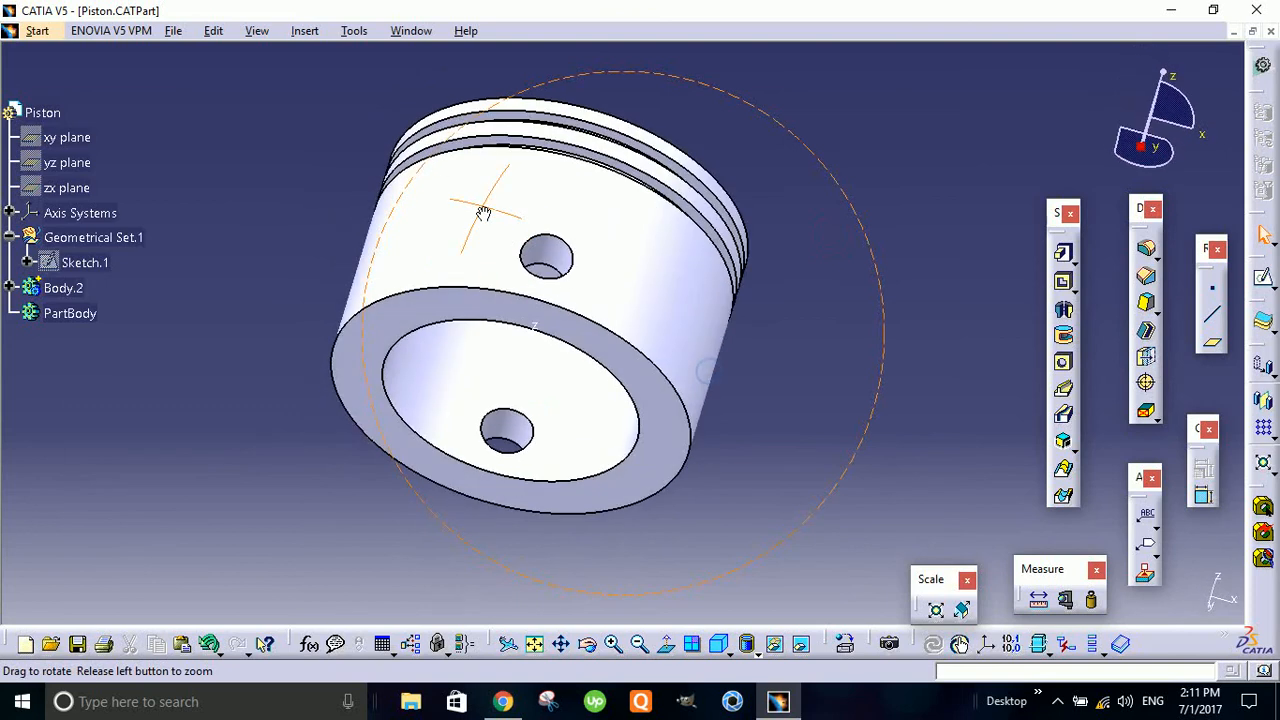
middle_click_drag(517, 432, 818, 466)
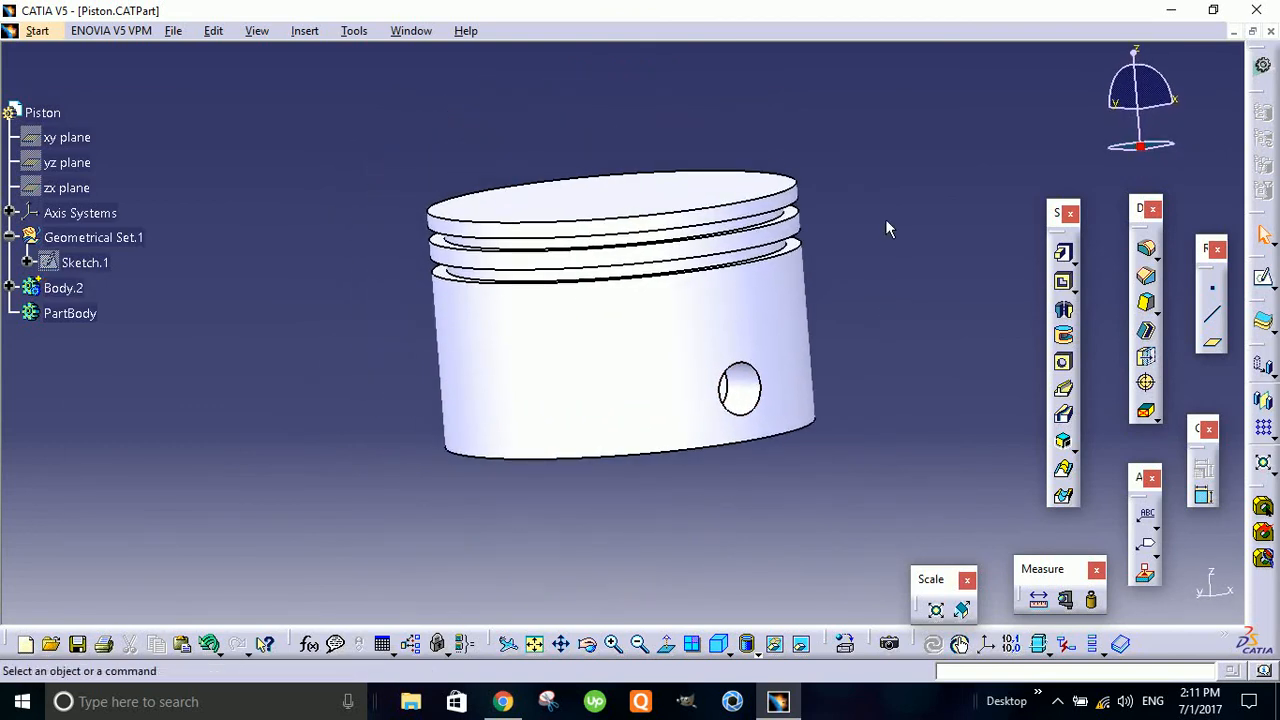